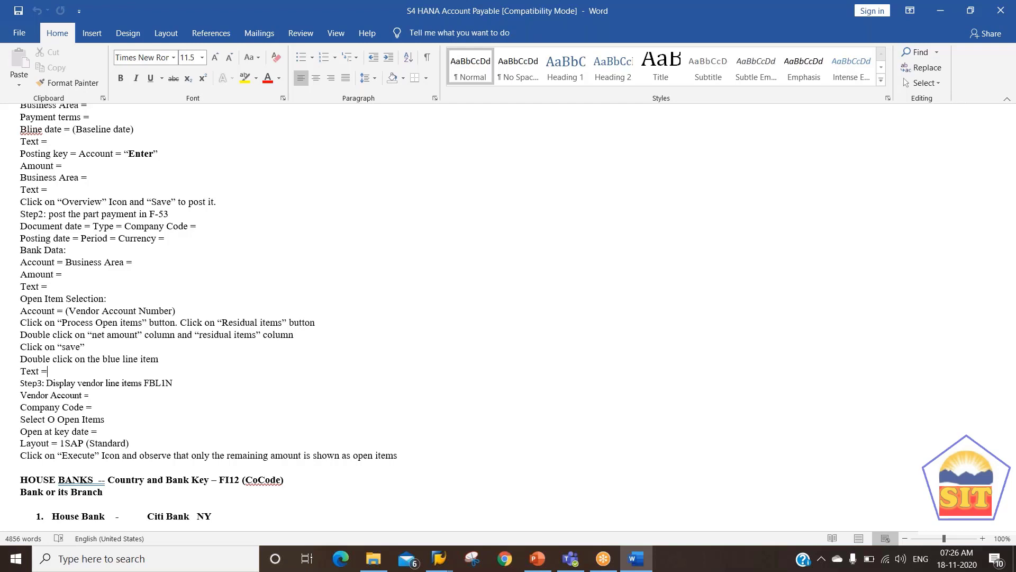
Scroll the Word notes down to the HOUSE BANKS plan and the FS00 step.
scroll(127, 382, down, 5)
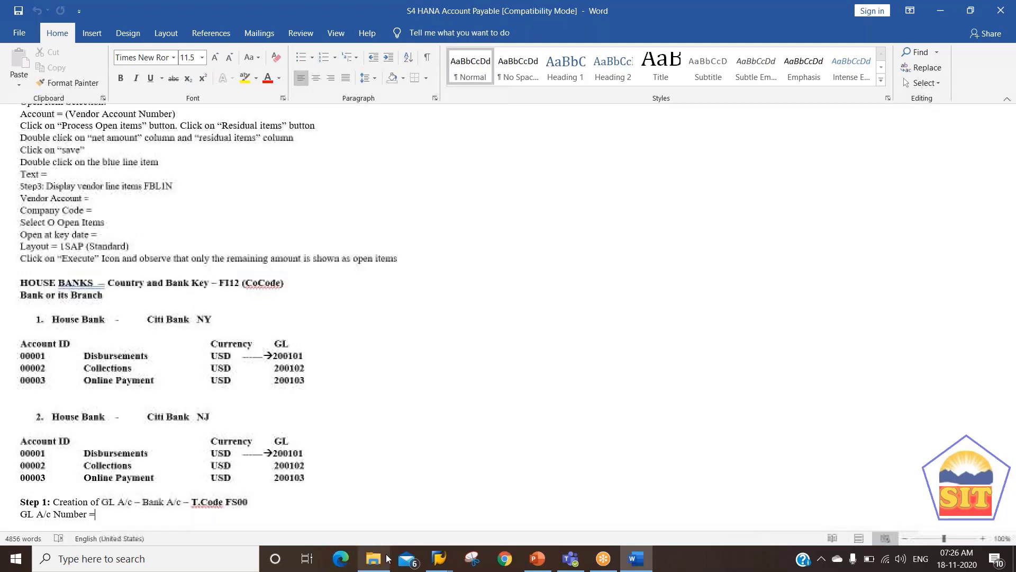
Bring SAP forward and run /nFI12 to list the house bank company codes.
mouse_move(439, 569)
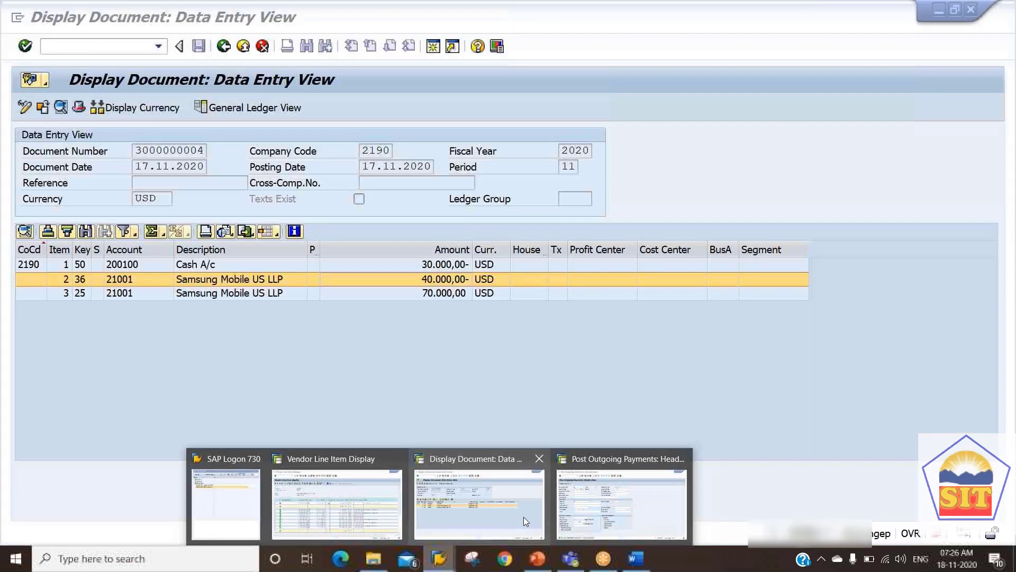
click(522, 517)
click(100, 45)
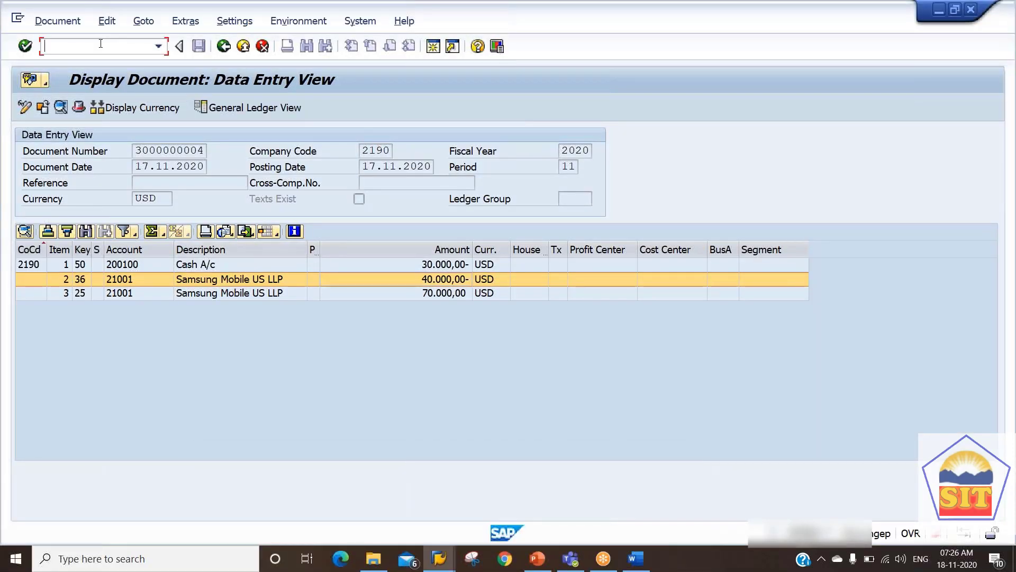
text(/nfi12)
key(Return)
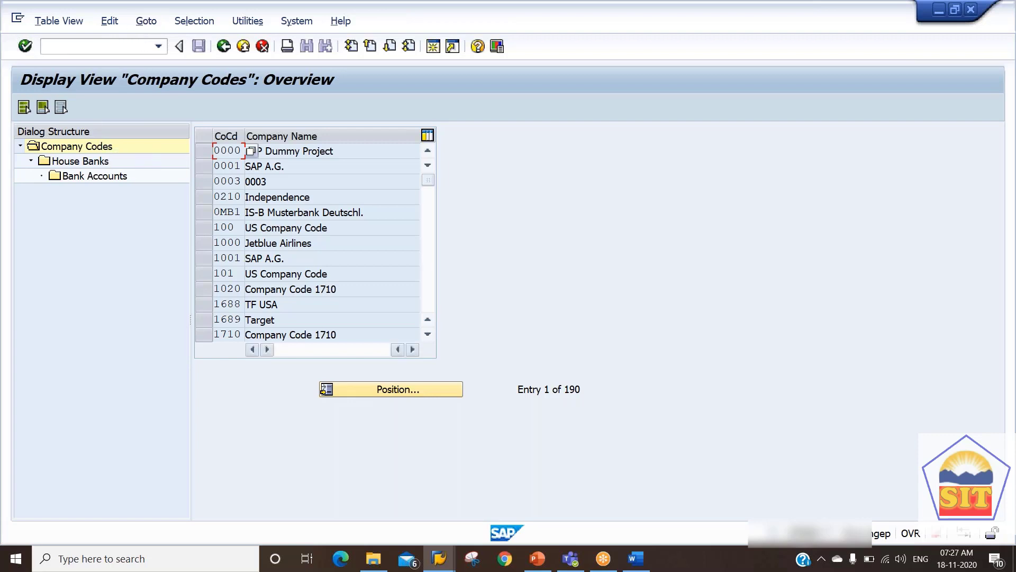
Jump to company code 2190 Walmart US LLC and open its House Banks.
click(53, 23)
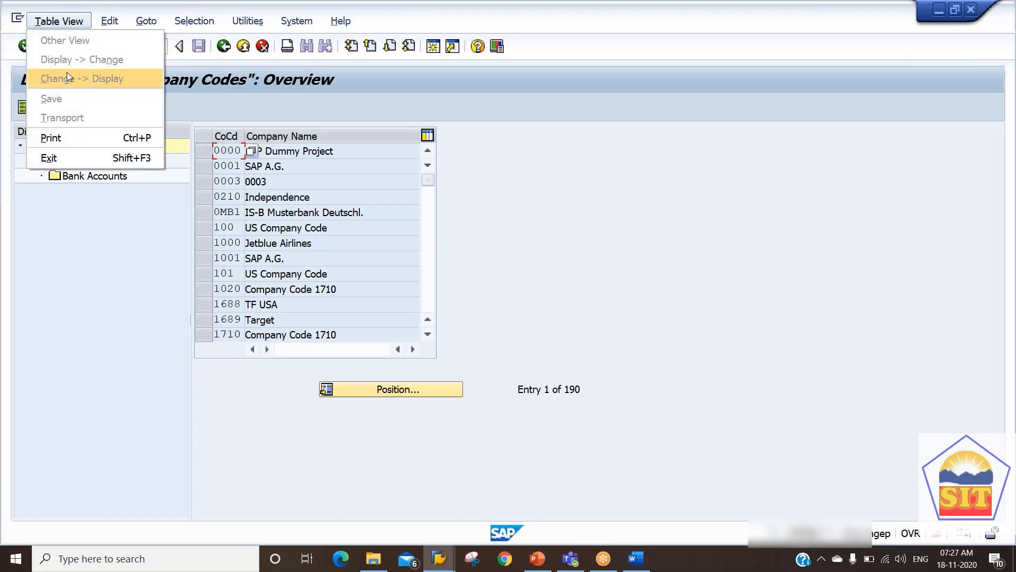
click(152, 263)
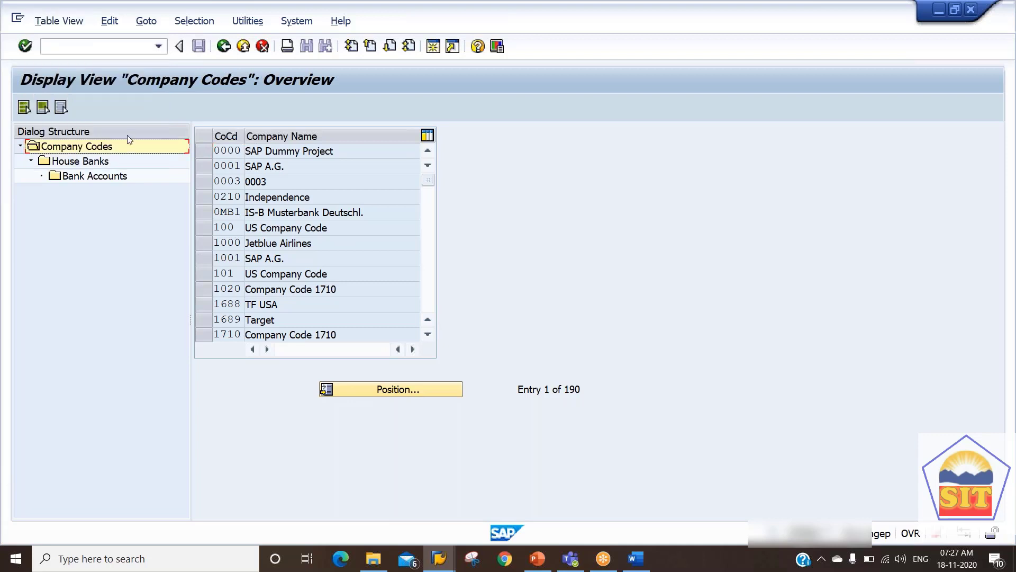
click(402, 392)
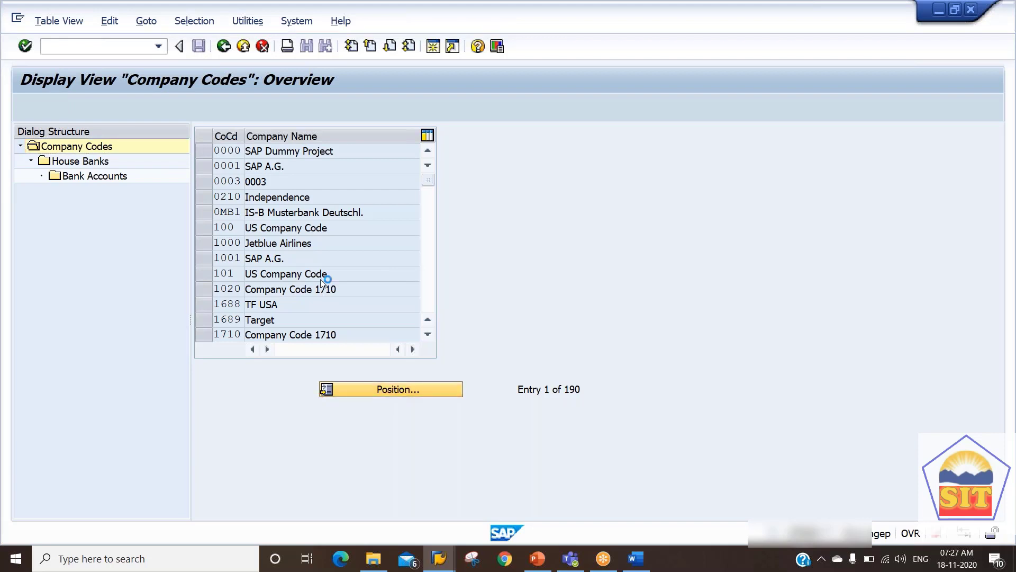
text(2190)
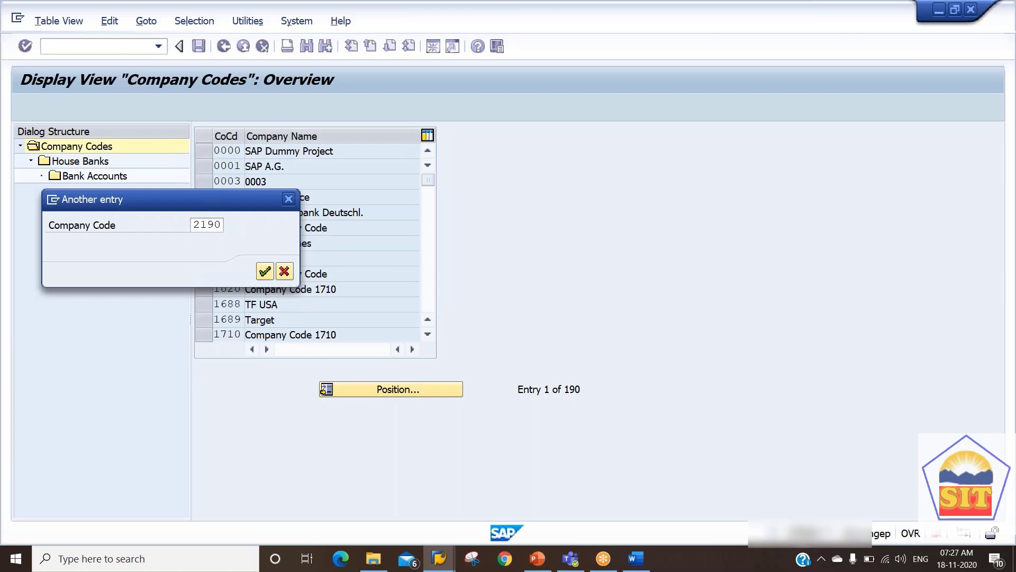
key(Return)
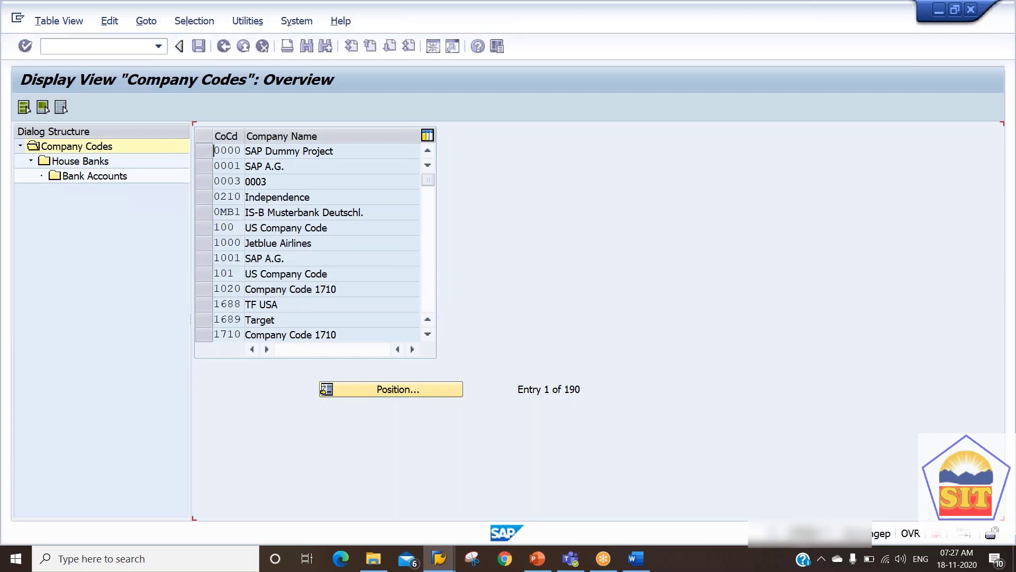
click(204, 153)
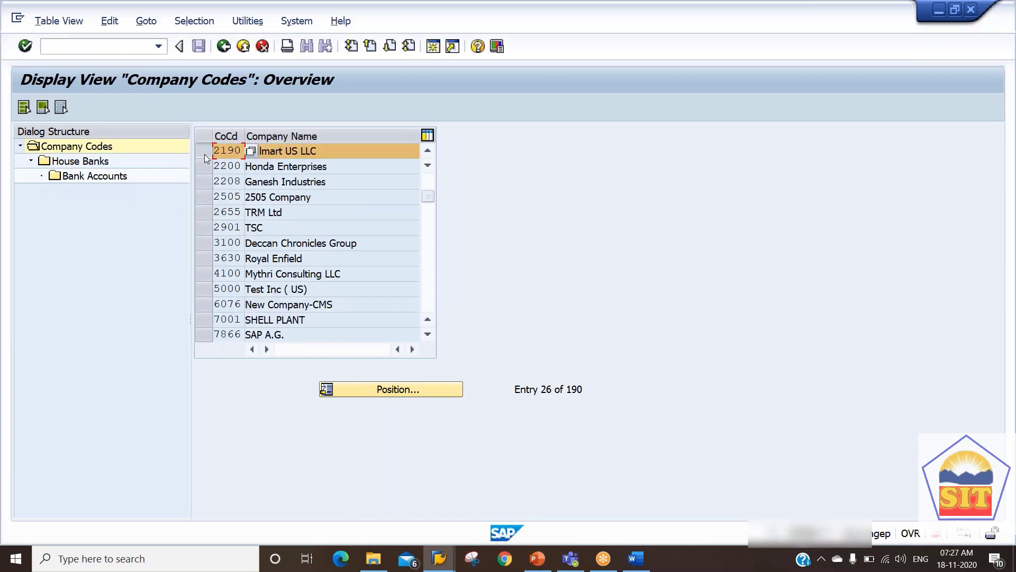
double_click(72, 162)
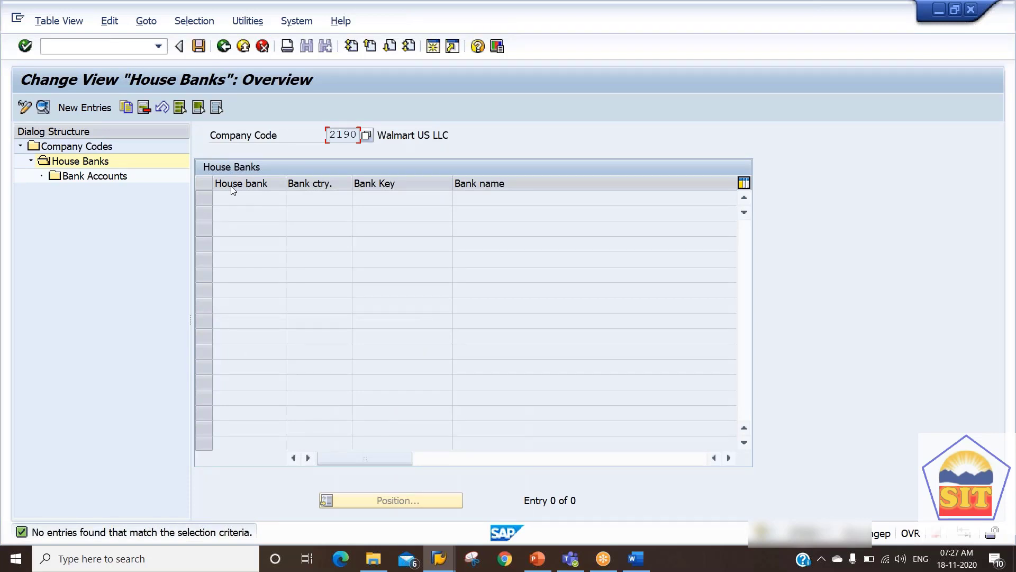
Create a new house bank entry with ID citi1 from the history list.
click(91, 108)
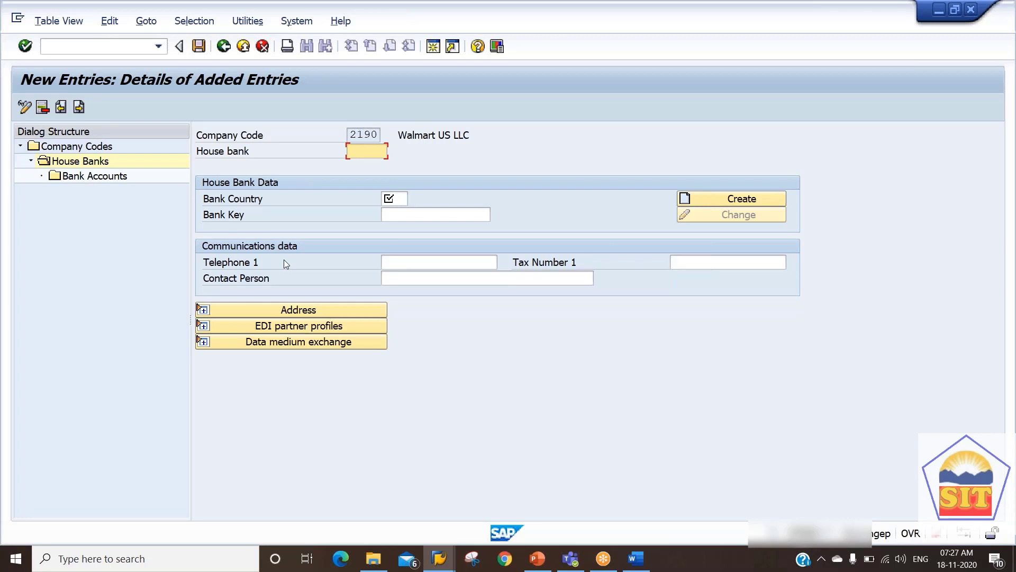
key(BackSpace)
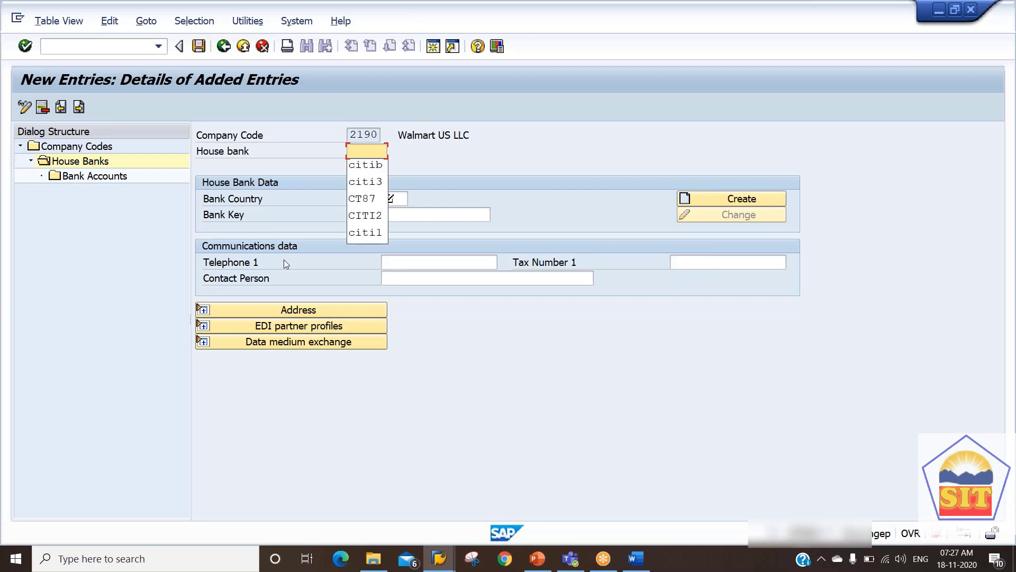
key(Down)
key(Down)
key(Up)
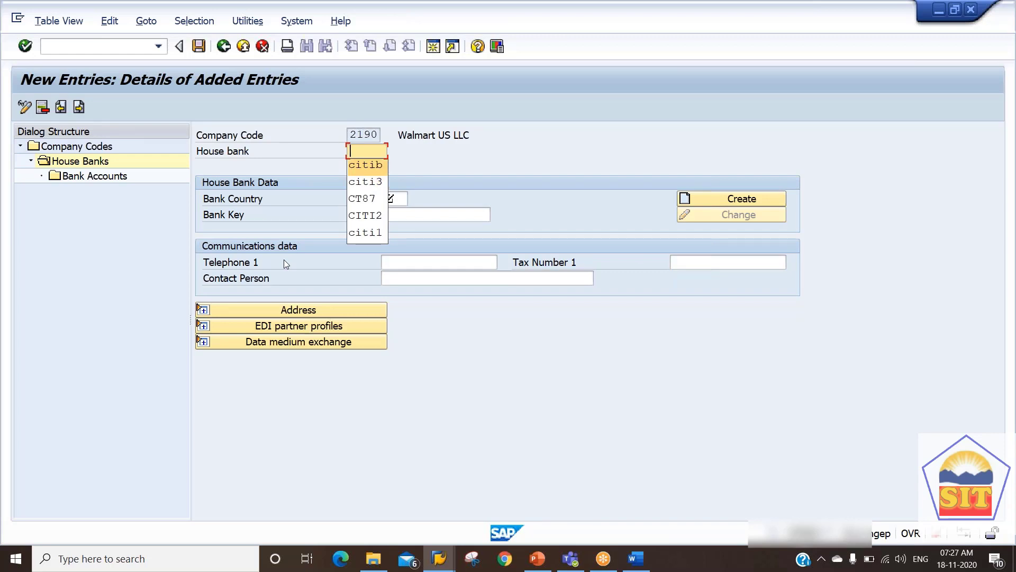
key(Down)
key(Down)
key(Down)
key(Down)
key(Return)
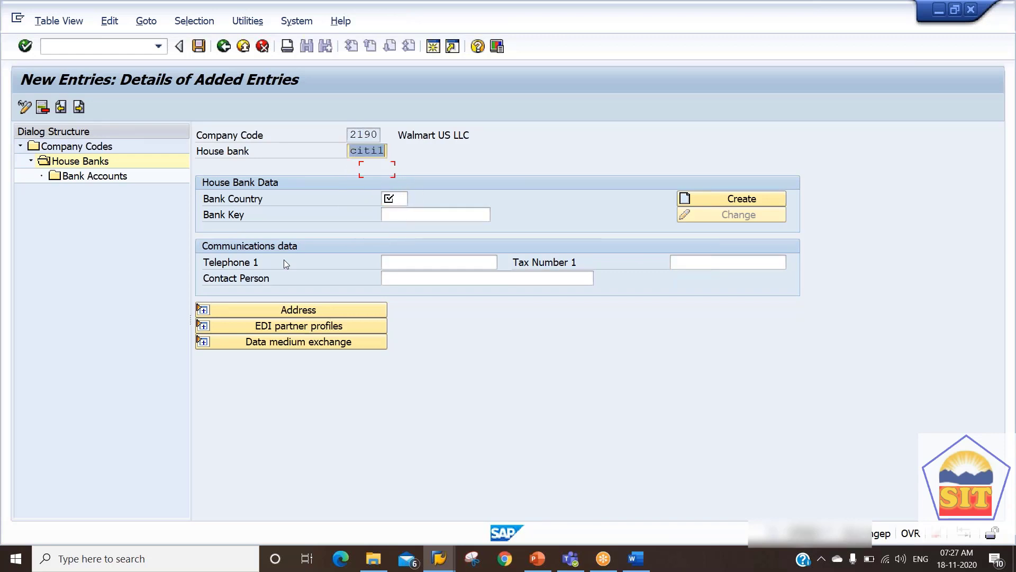
key(End)
key(shift+Home)
key(Home)
key(End)
Enter bank country US and recall the earlier bank key 219100001.
key(Tab)
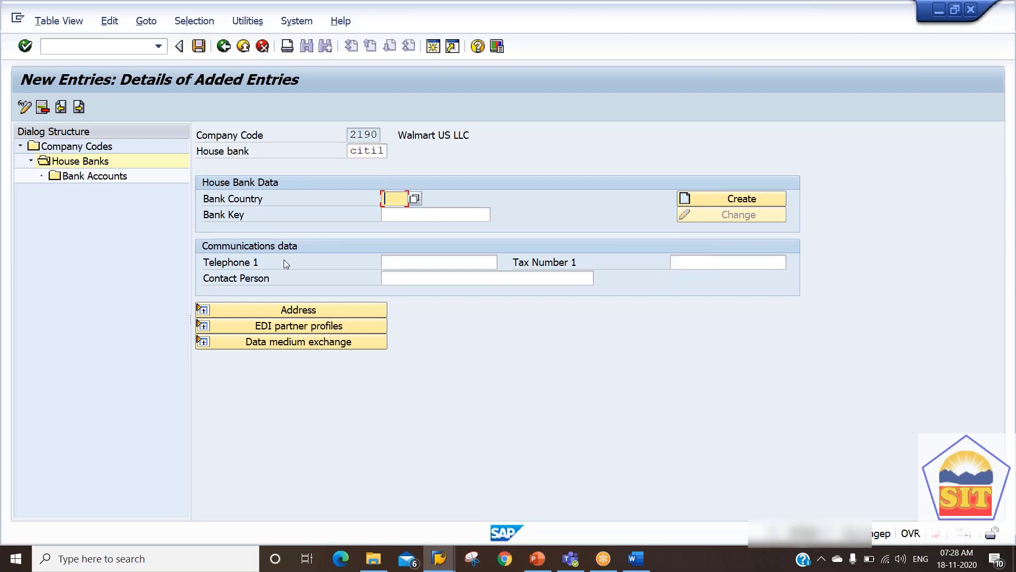
key(shift+Tab)
key(Tab)
key(Tab)
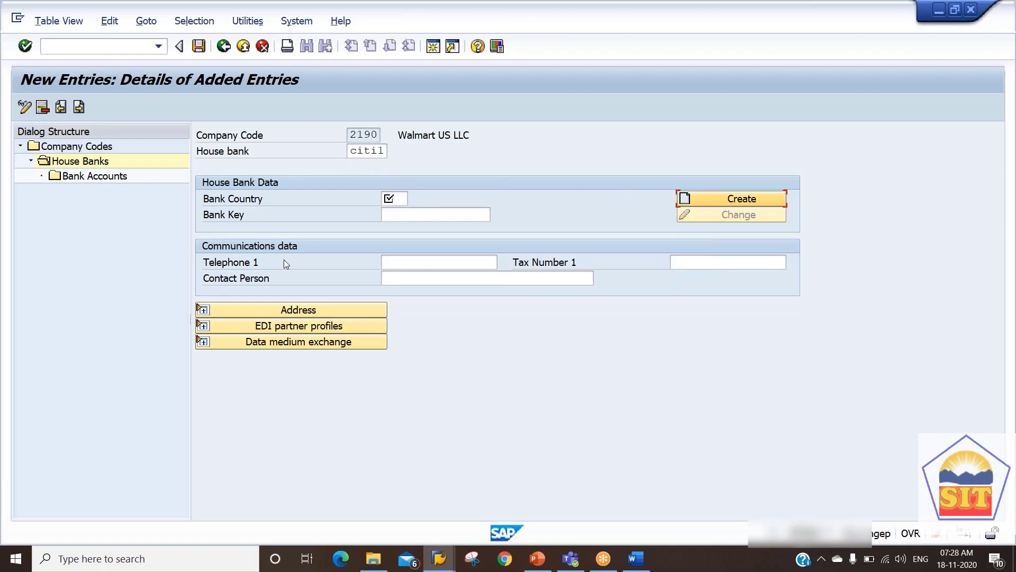
key(Tab)
key(shift+Tab)
key(shift+Tab)
text(us)
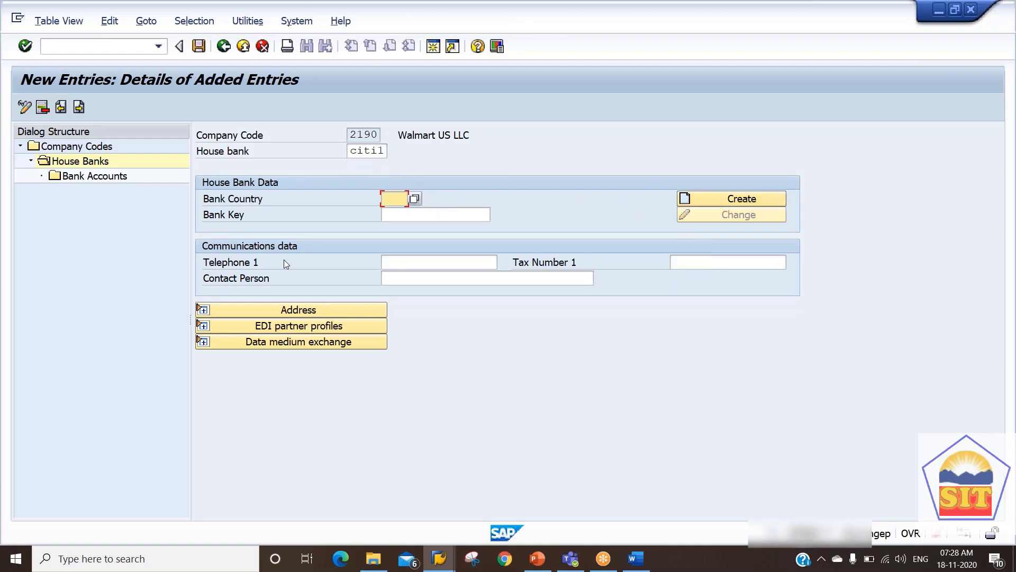
key(Tab)
key(Tab)
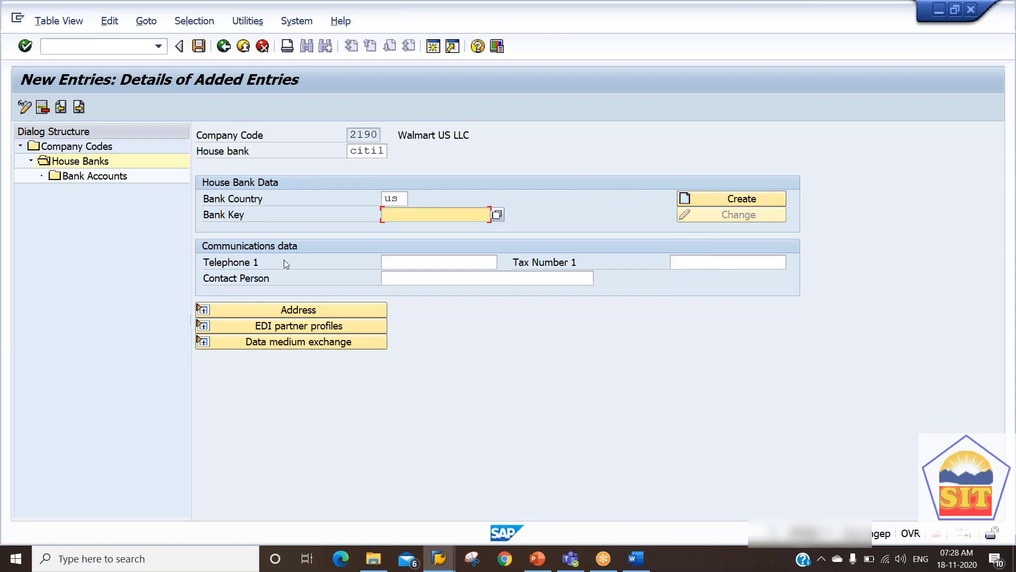
key(BackSpace)
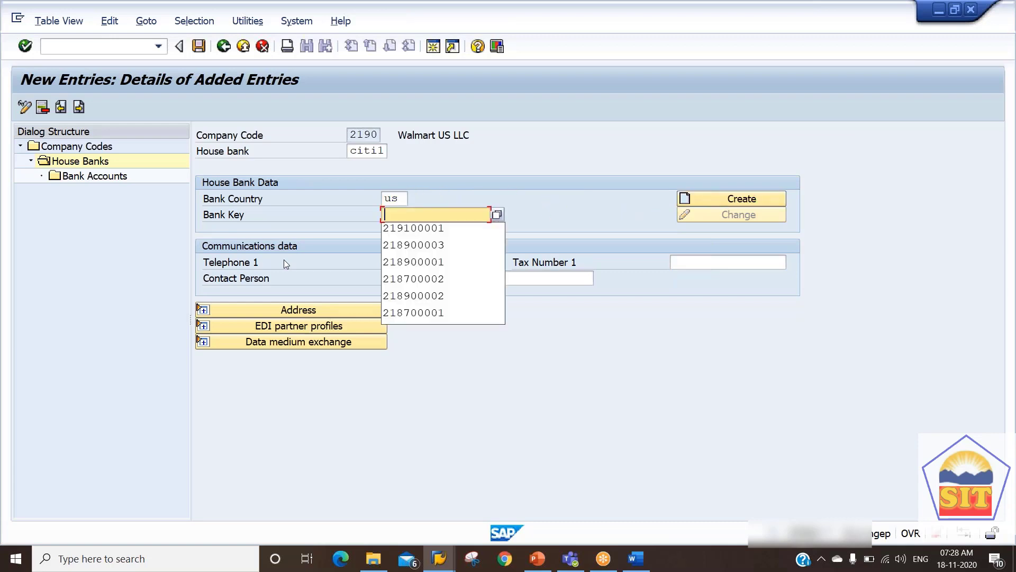
key(Down)
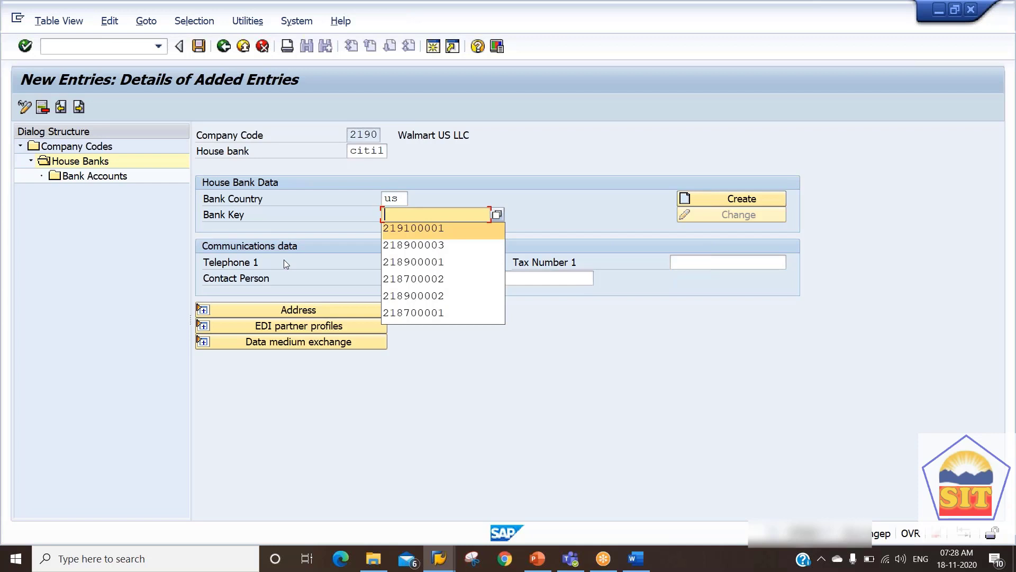
key(Tab)
key(shift+Tab)
Edit the bank key to 219000001.
key(Left)
key(Left)
key(Left)
key(Left)
key(Left)
key(Left)
key(Left)
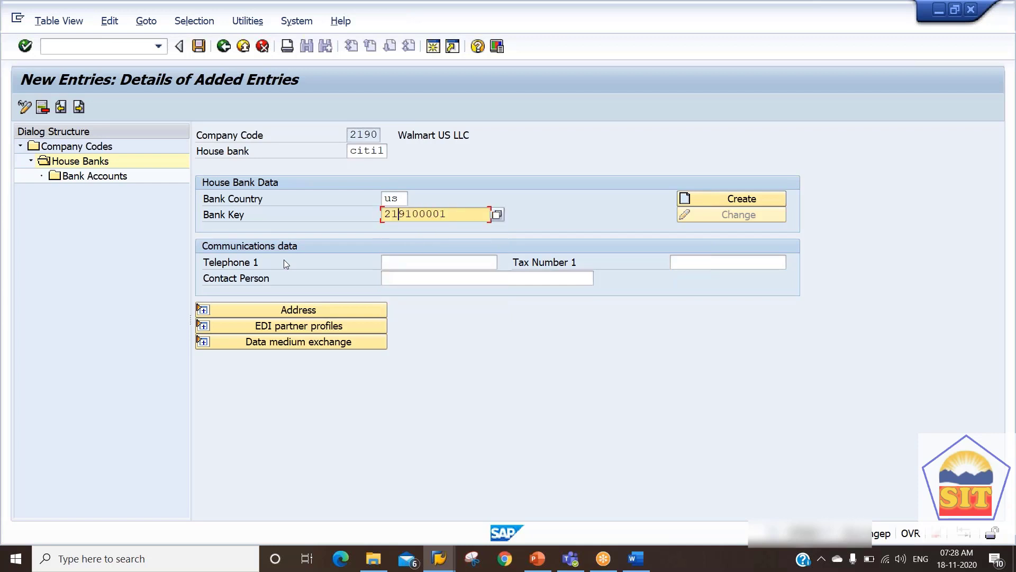
text(90)
key(Left)
key(shift+Right)
key(shift+Right)
key(shift+Right)
key(shift+Right)
key(Right)
key(shift+Right)
key(shift+Right)
key(shift+Right)
key(shift+Right)
key(Right)
key(shift+Right)
key(Right)
key(shift+Left)
key(shift+Left)
key(shift+Left)
key(shift+Left)
key(shift+Left)
key(shift+Left)
key(Left)
key(Home)
key(shift+Right)
key(shift+Right)
key(shift+Right)
key(shift+Right)
key(shift+Right)
key(shift+Right)
key(shift+Right)
key(shift+Right)
key(shift+Right)
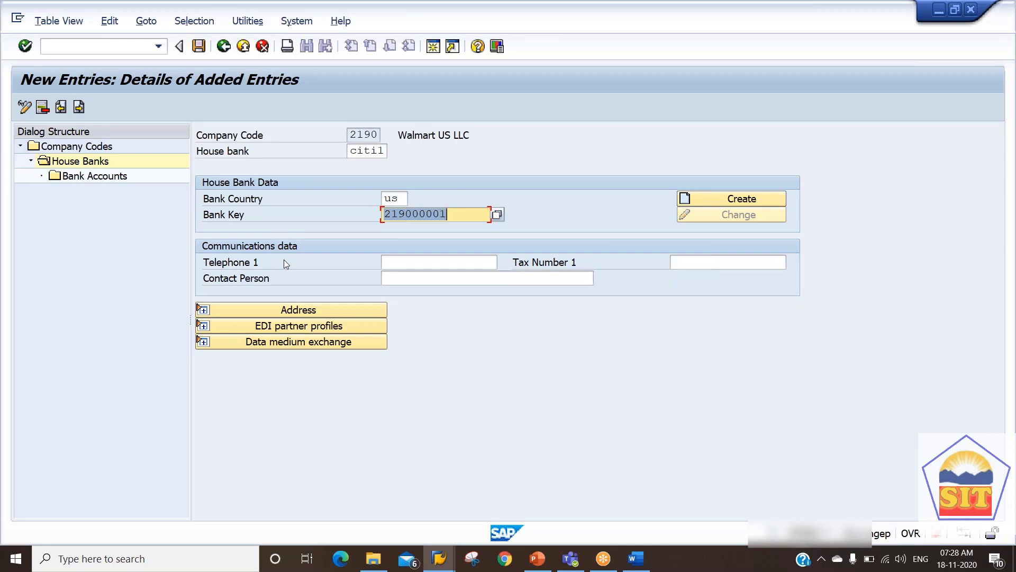
Create bank data for key 219000001: name JP Morgan Chase Bank, street Lake Lane.
click(730, 201)
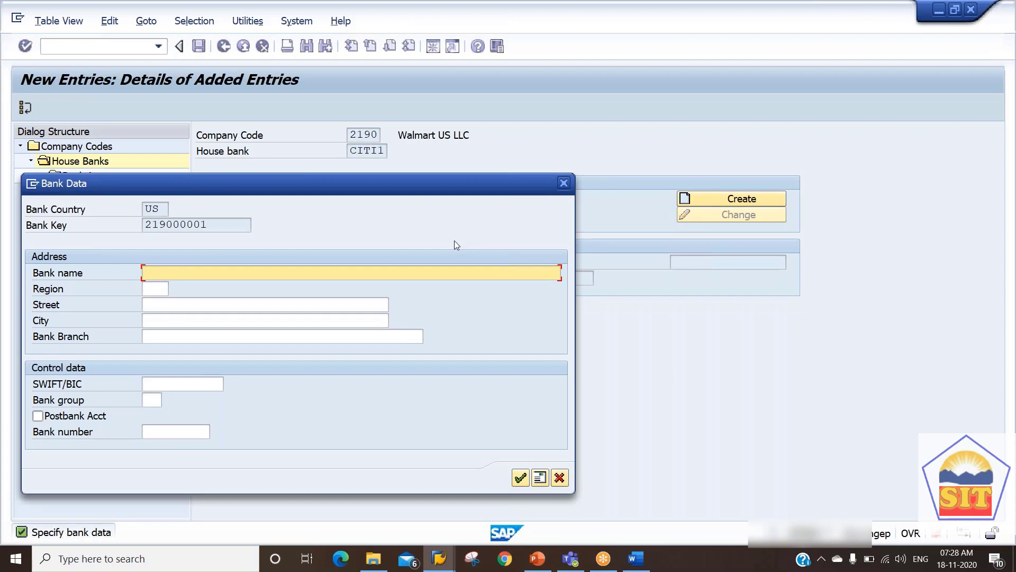
text(JP Morgan Chase Bank)
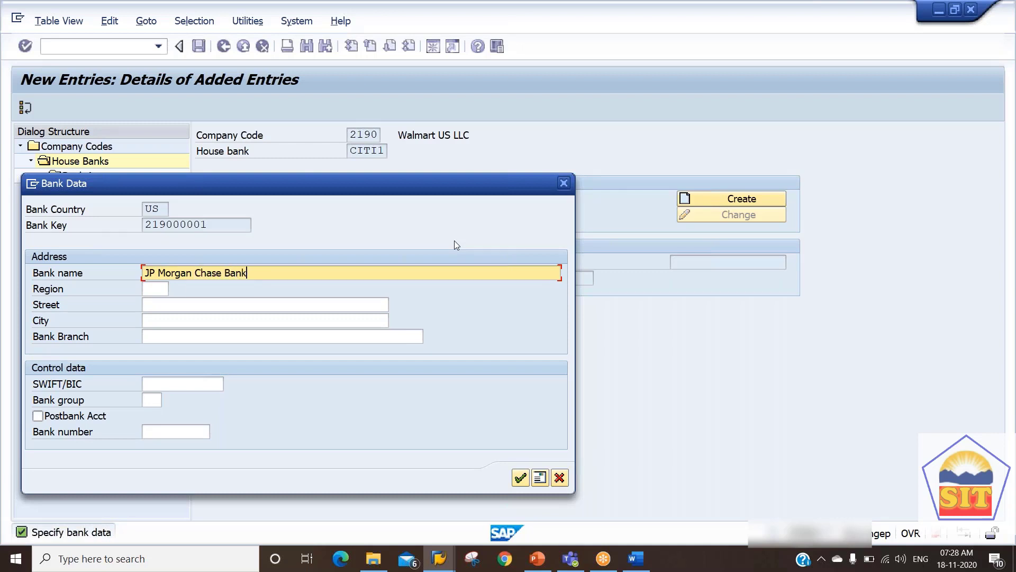
key(Tab)
key(Tab)
key(Tab)
key(shift+Tab)
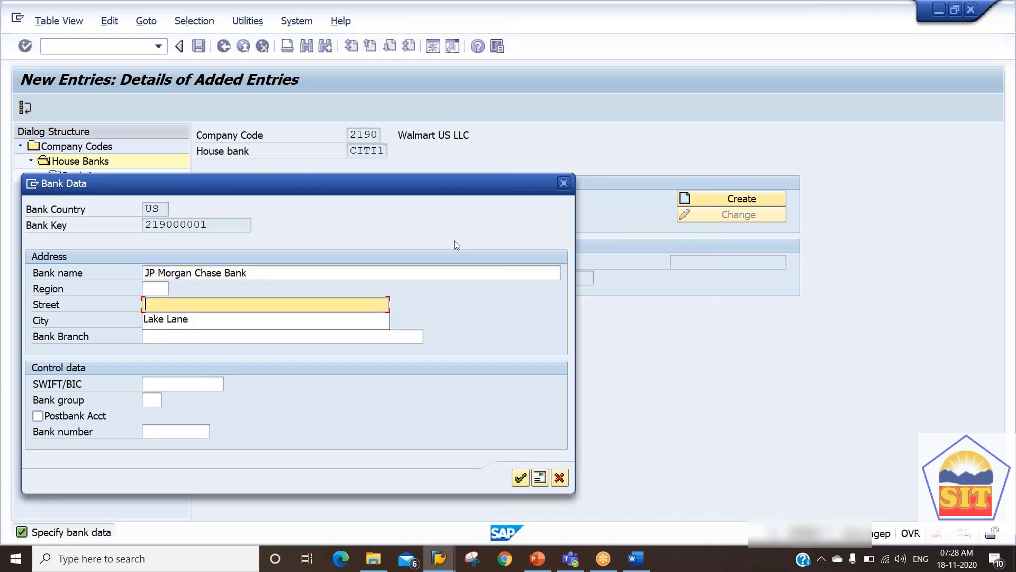
key(Down)
key(Return)
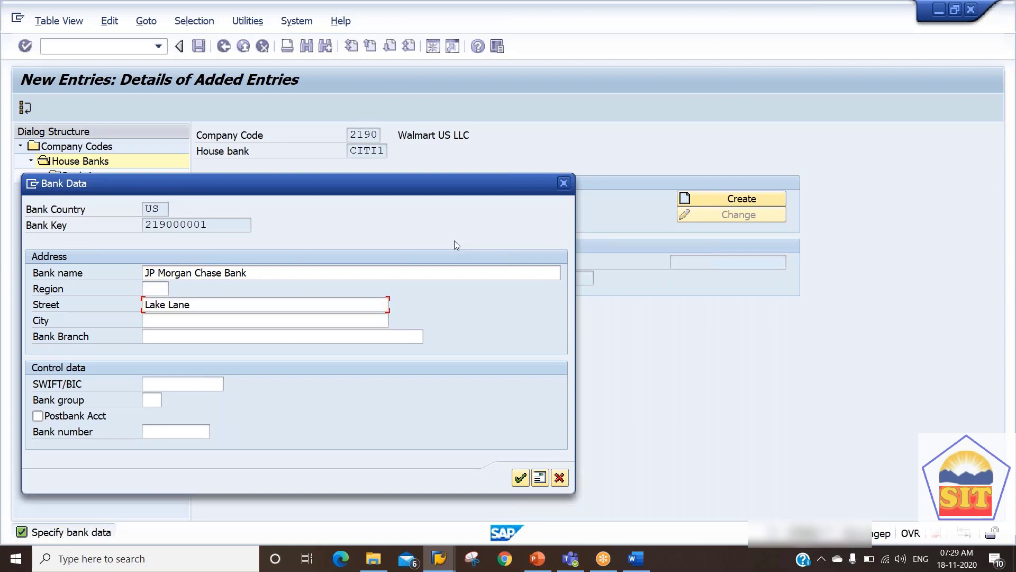
Set city New York and branch Lake Lane, then confirm the bank data.
key(Tab)
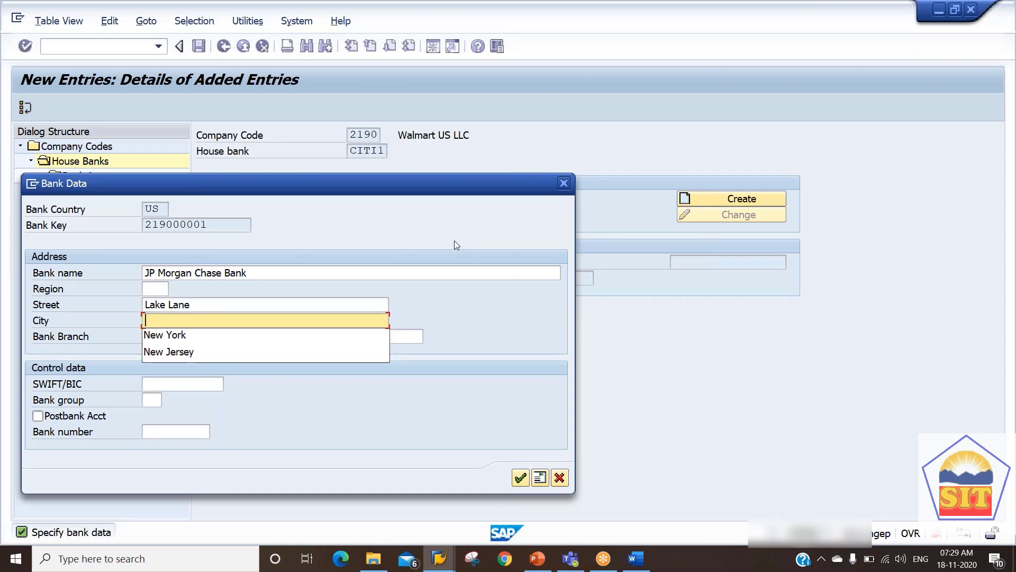
key(Down)
key(Return)
key(Tab)
key(Down)
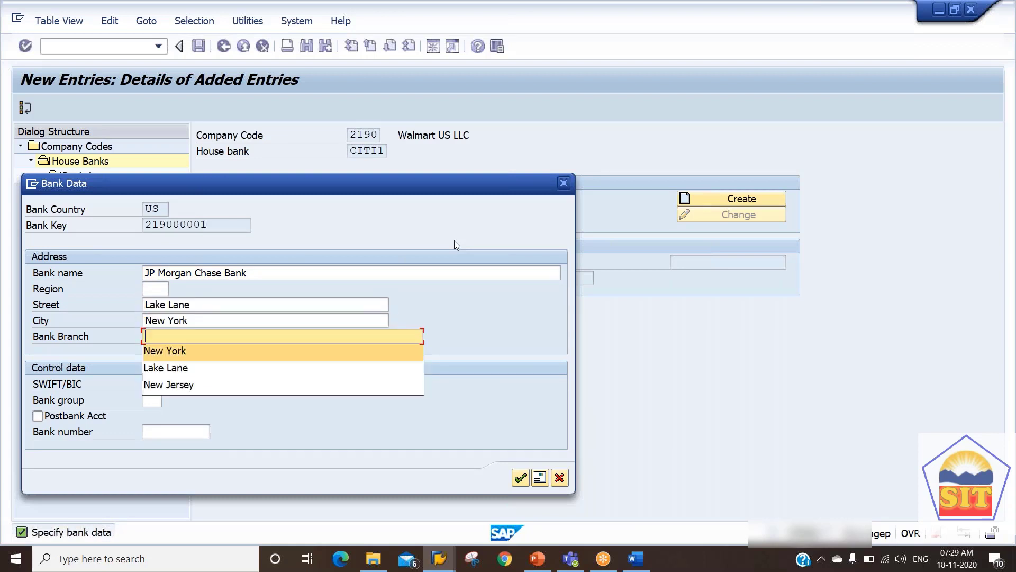
key(Down)
key(Down)
key(Up)
key(Up)
key(Down)
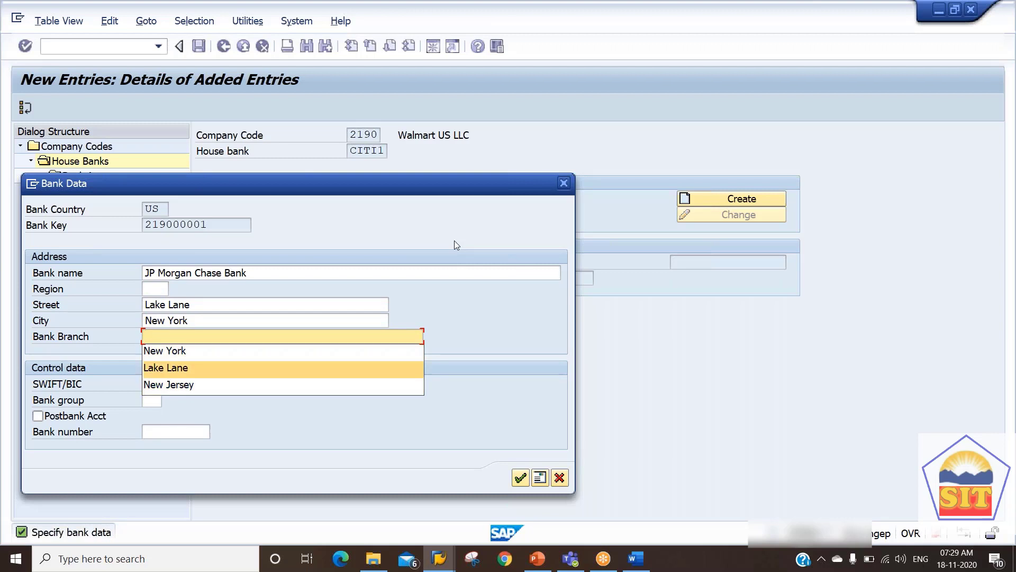
key(Return)
key(Tab)
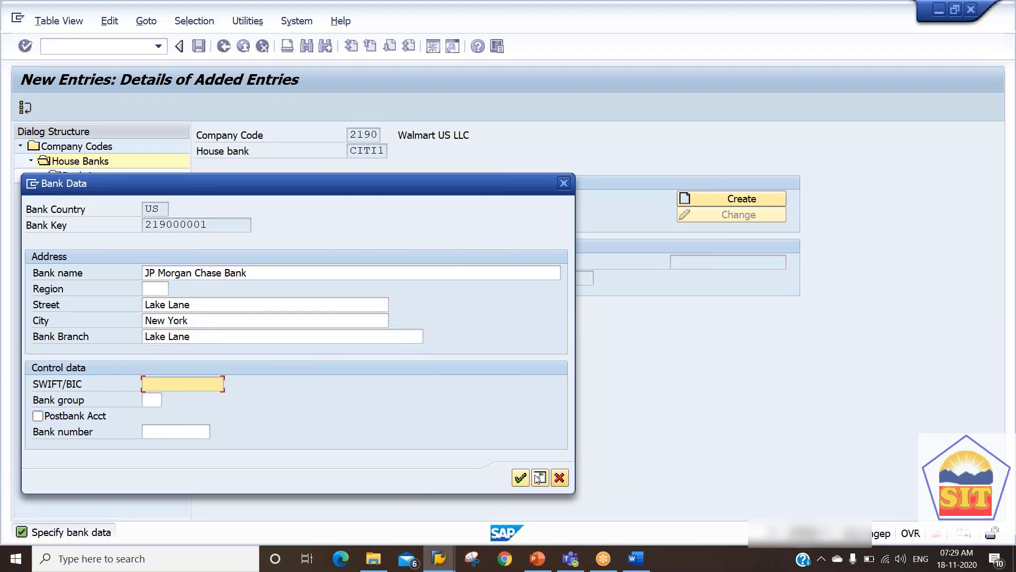
click(519, 482)
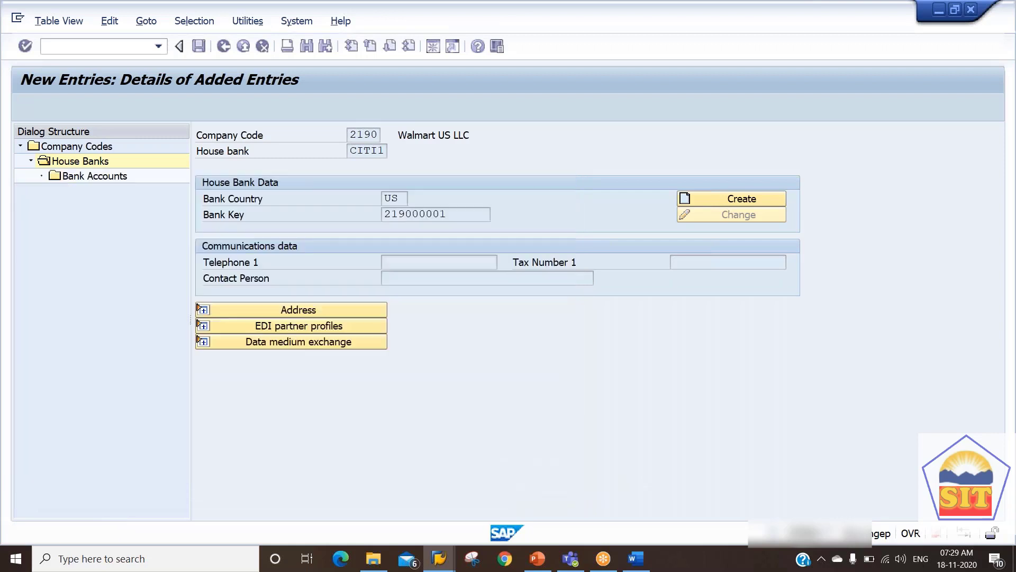
Review the CITI1 address (bank name, street, bank key 219000001) and save the house bank.
click(340, 313)
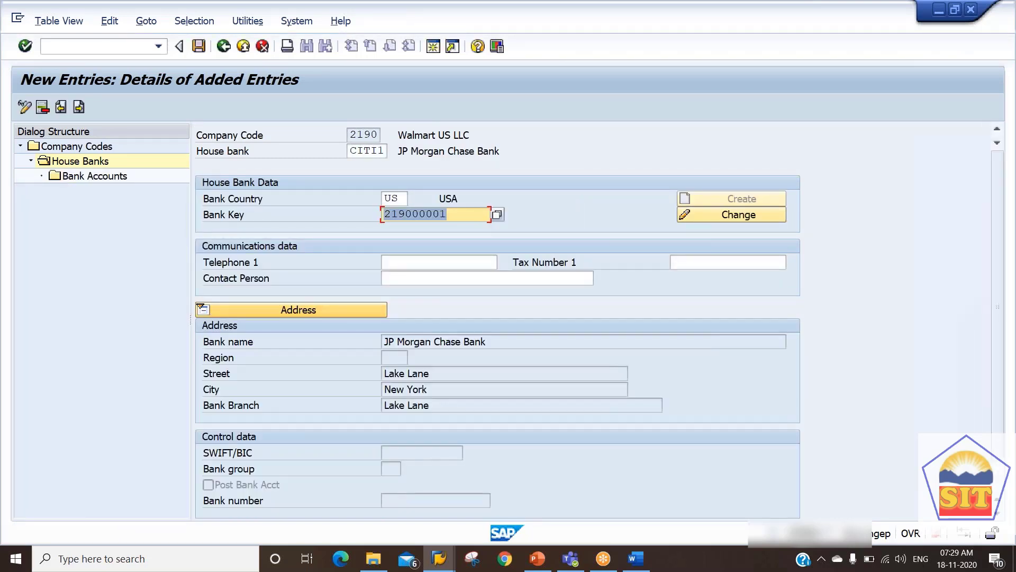
drag(495, 344, 382, 342)
drag(450, 375, 375, 403)
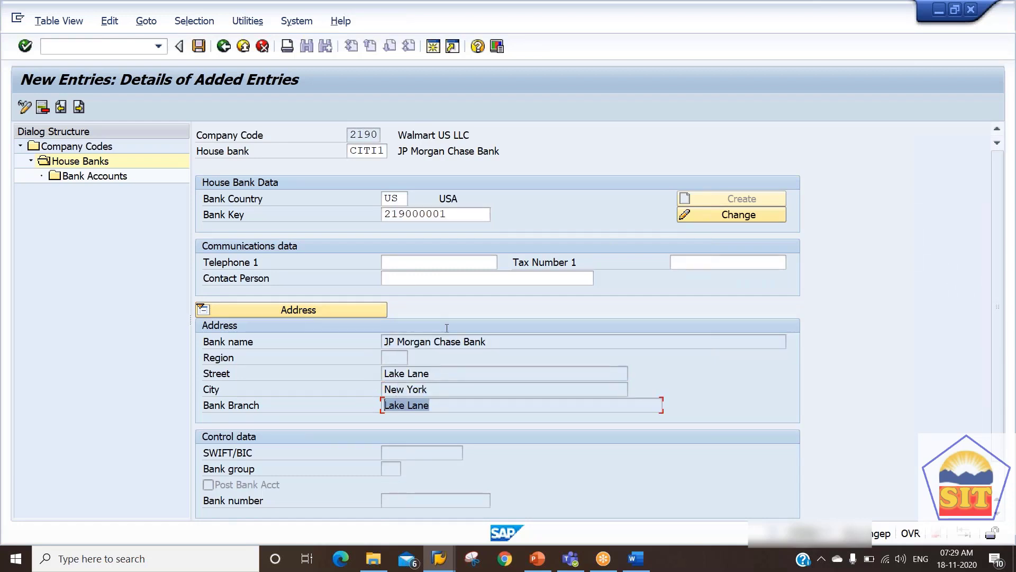
drag(457, 212, 334, 228)
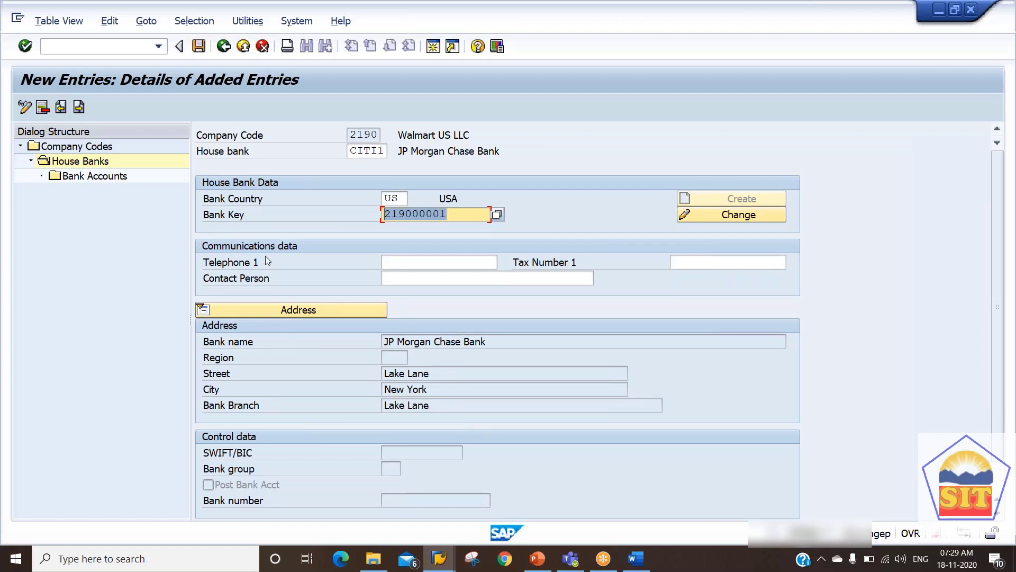
click(197, 48)
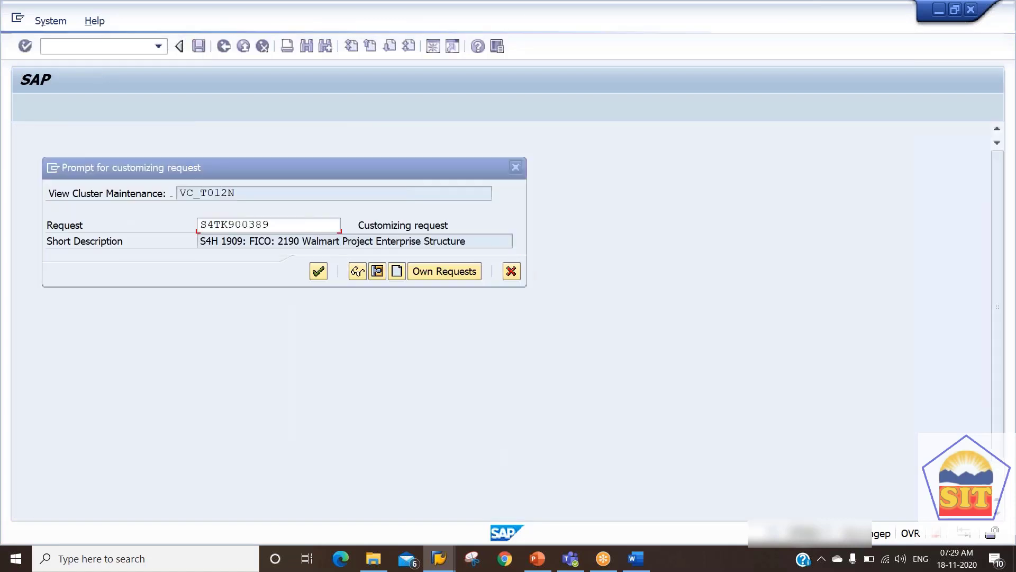
Accept customizing request S4TK900389, open Bank Accounts, and dismiss the read-only notice.
key(Return)
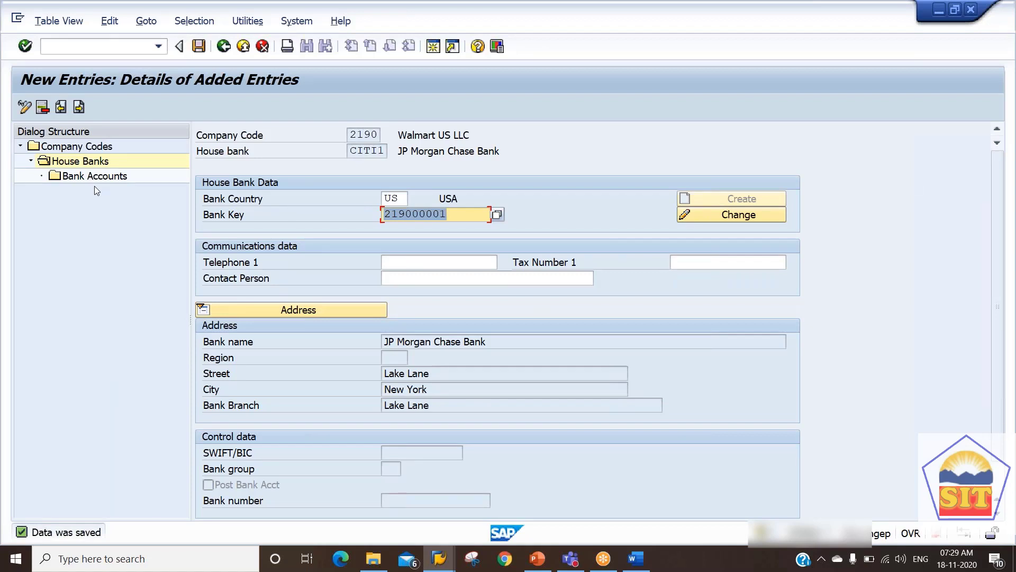
double_click(90, 177)
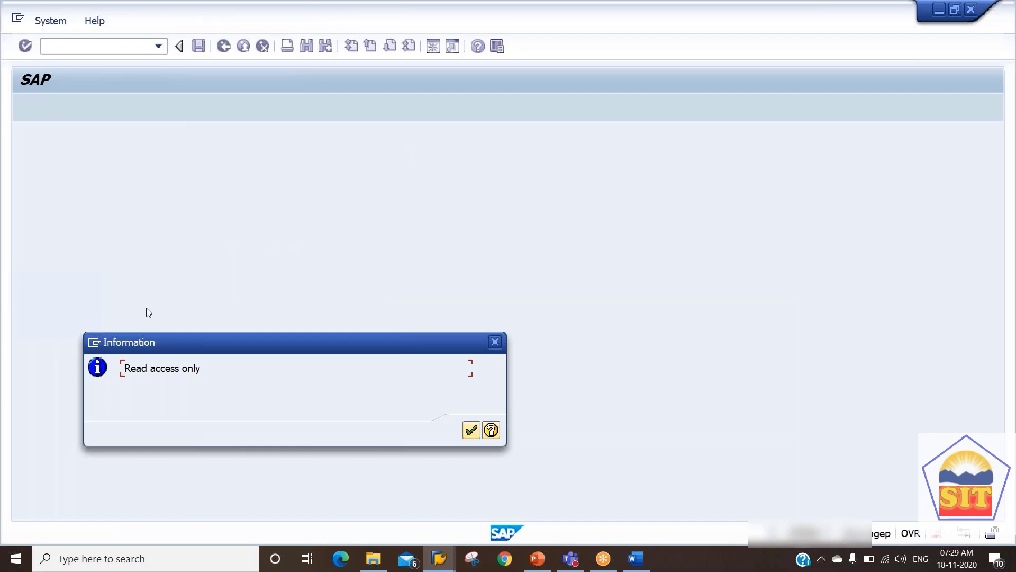
key(Return)
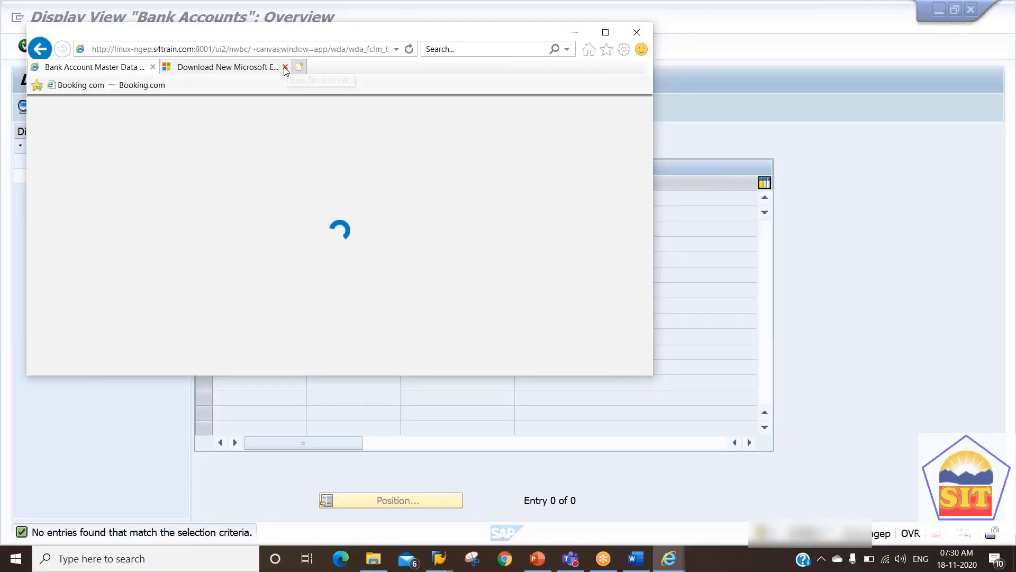
click(284, 68)
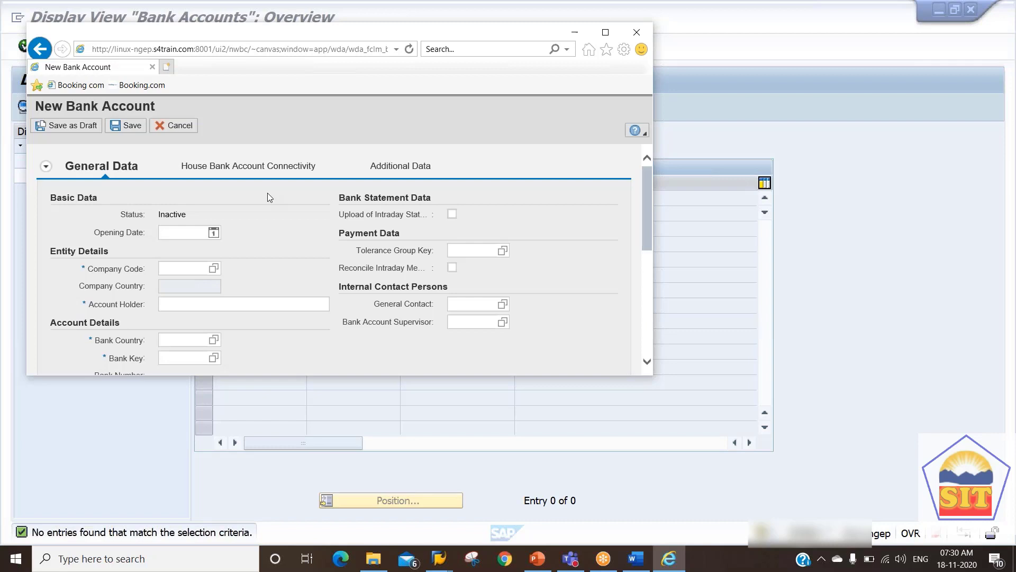
In the full-screen form, enter company code 2190, holder Walmart US LLC, country us.
click(604, 33)
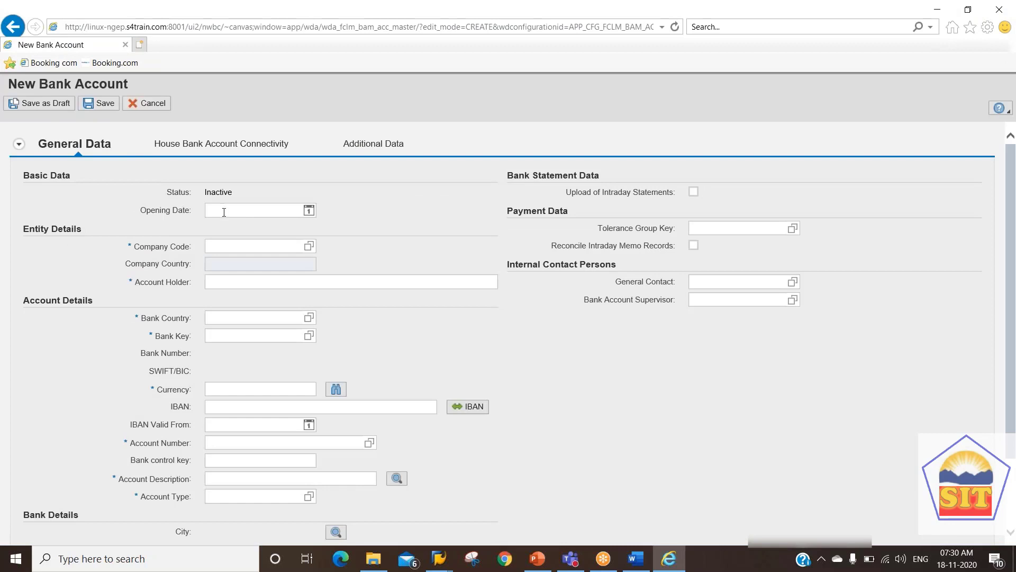
click(223, 213)
text(2190)
click(261, 282)
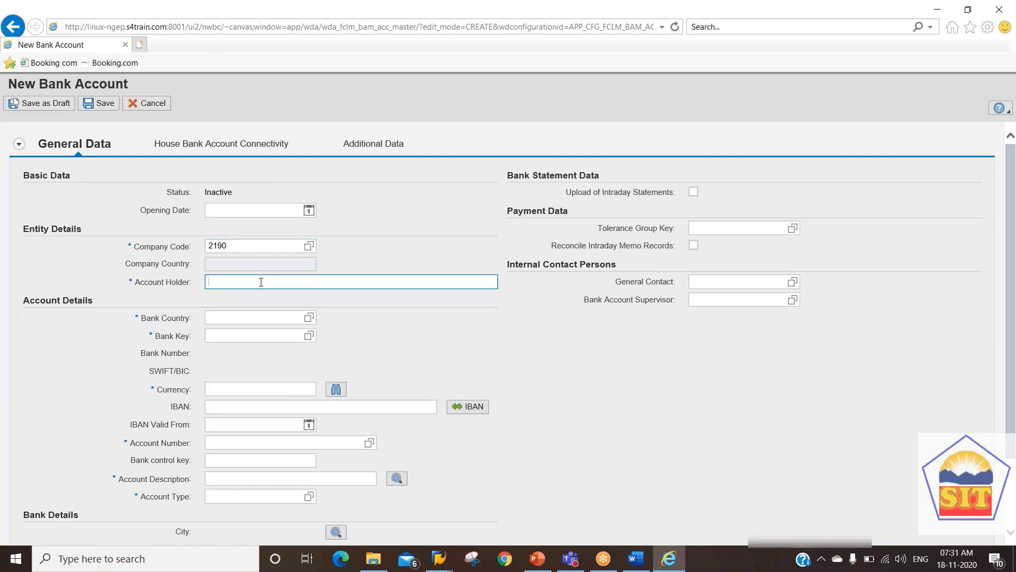
key(alt+Tab)
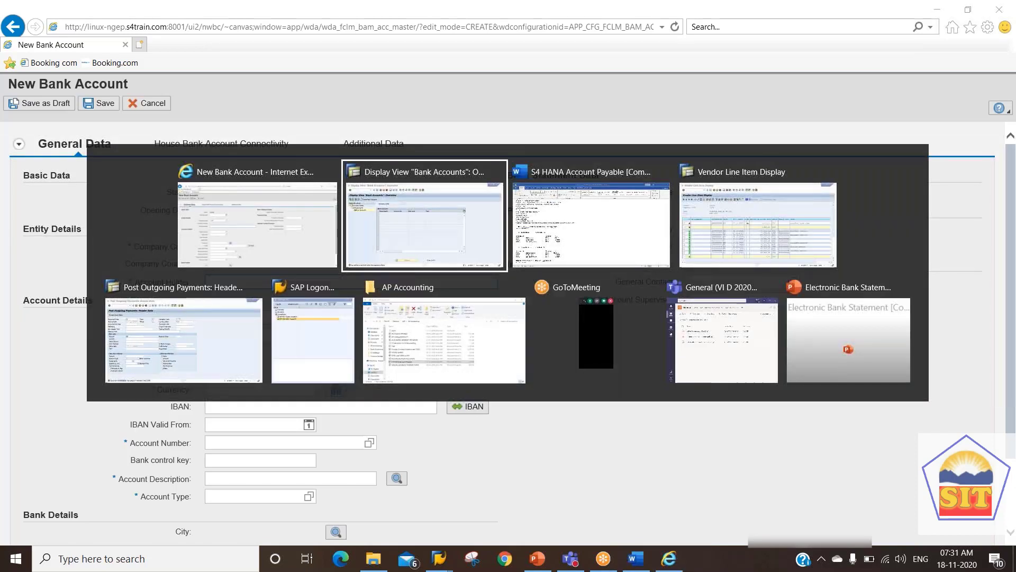
key(alt+Tab)
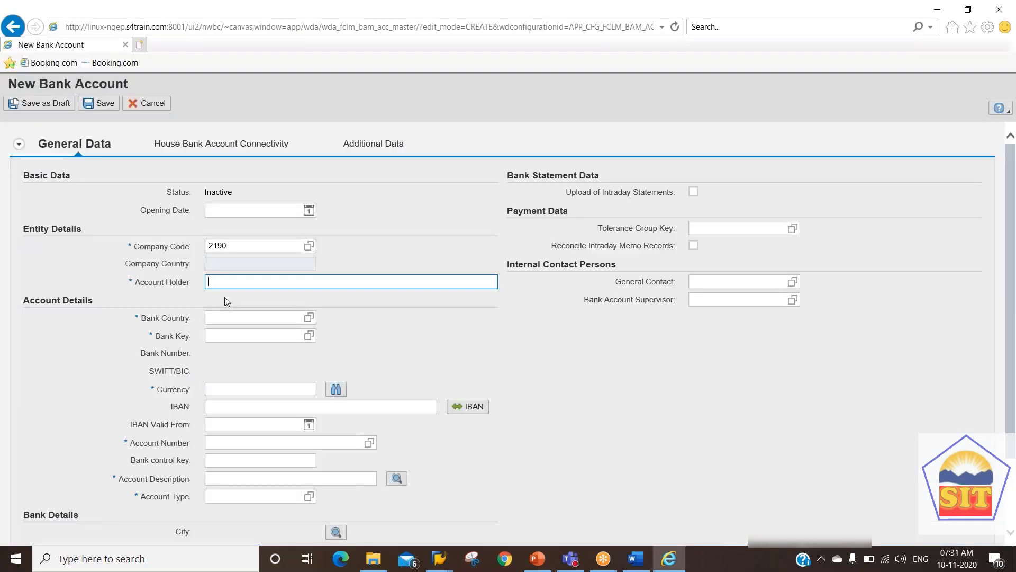
text(Walmart US LLC)
click(264, 316)
text(us)
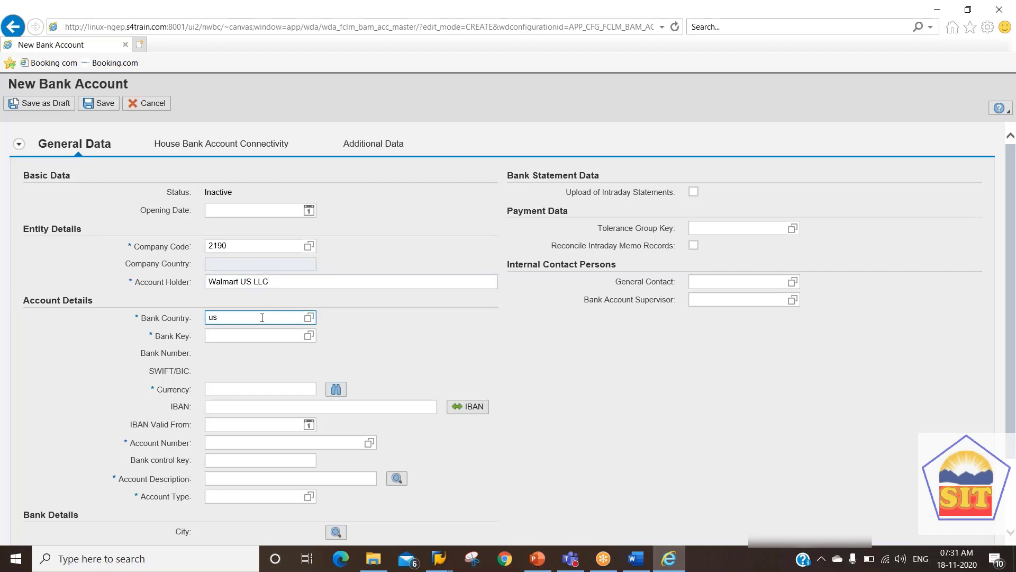
Enter bank key 21900001, currency usd, and account number 219000010 from the copied key.
click(257, 335)
text(21900001)
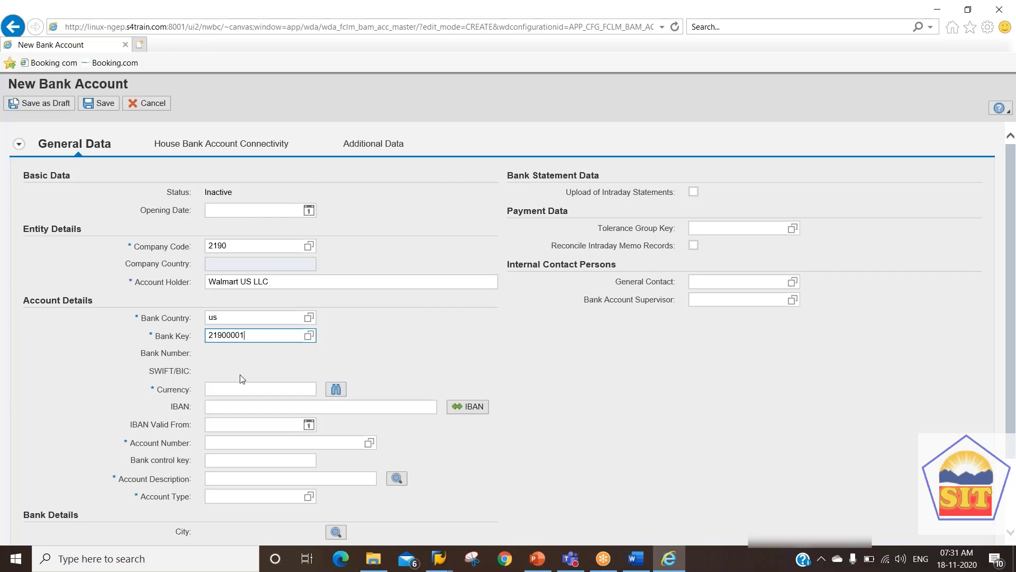
click(241, 388)
text(usd)
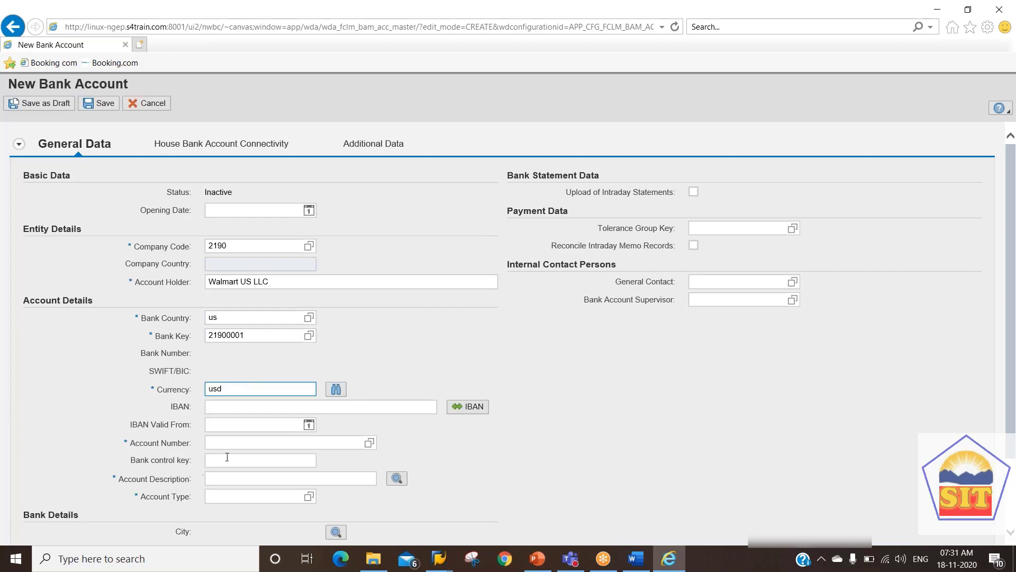
click(239, 443)
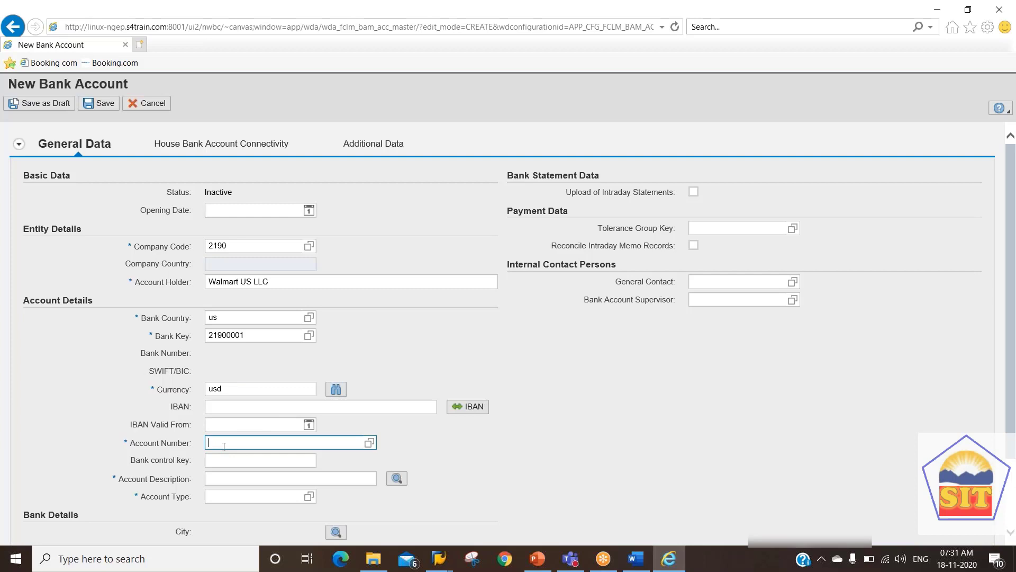
click(257, 335)
key(ctrl+a)
key(ctrl+c)
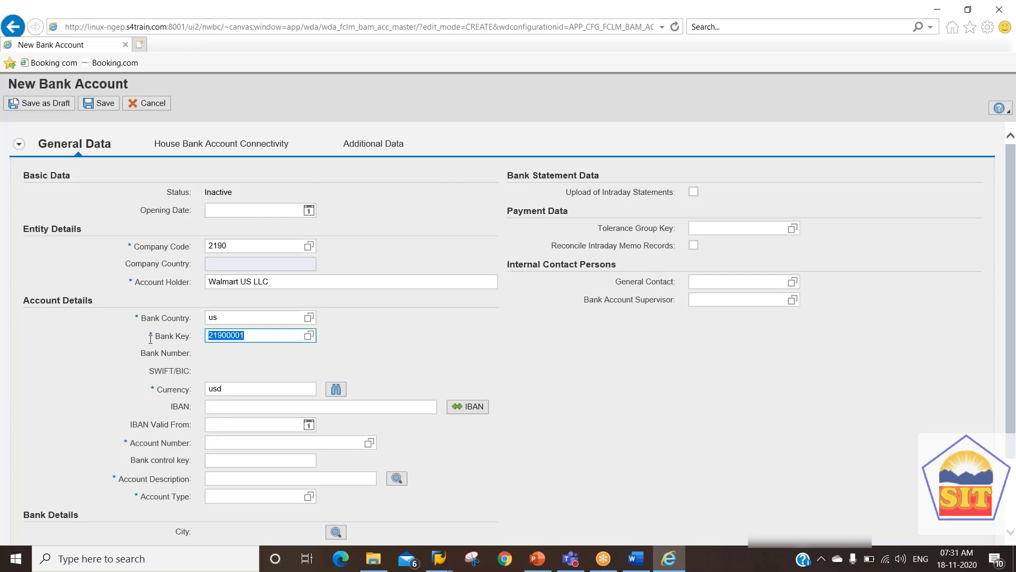
click(230, 441)
key(ctrl+v)
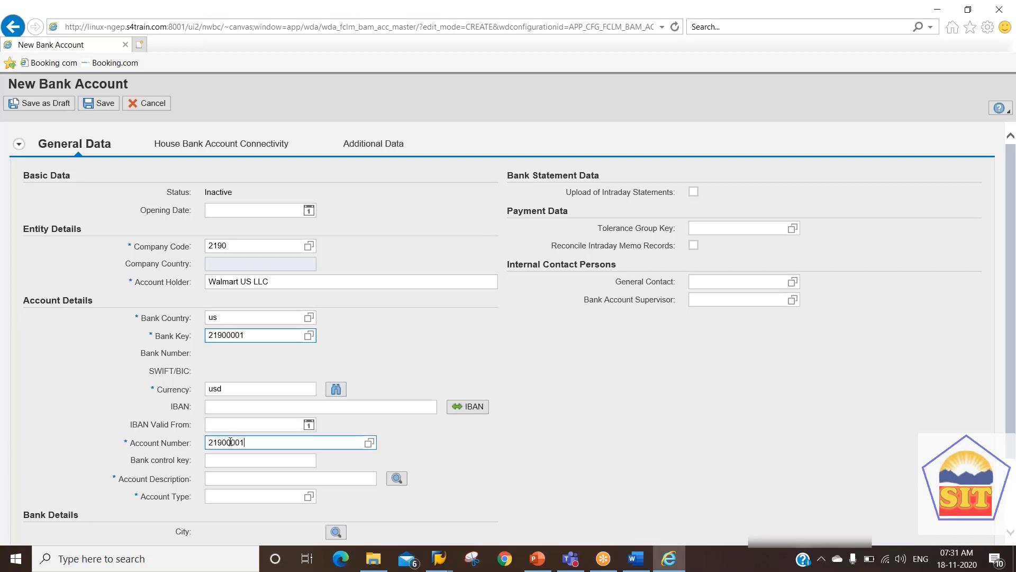
text(0)
key(ctrl+a)
click(260, 459)
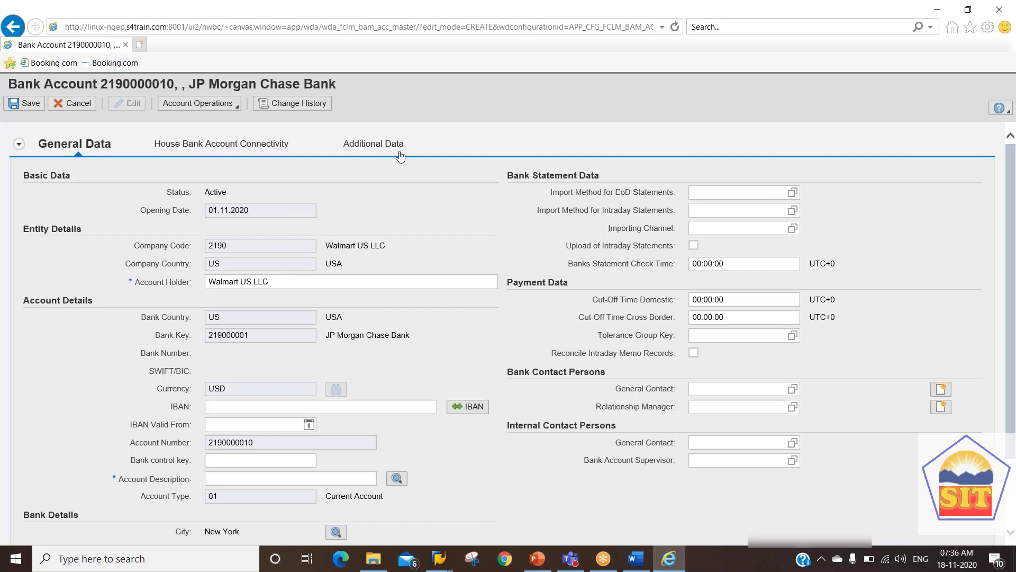
click(231, 146)
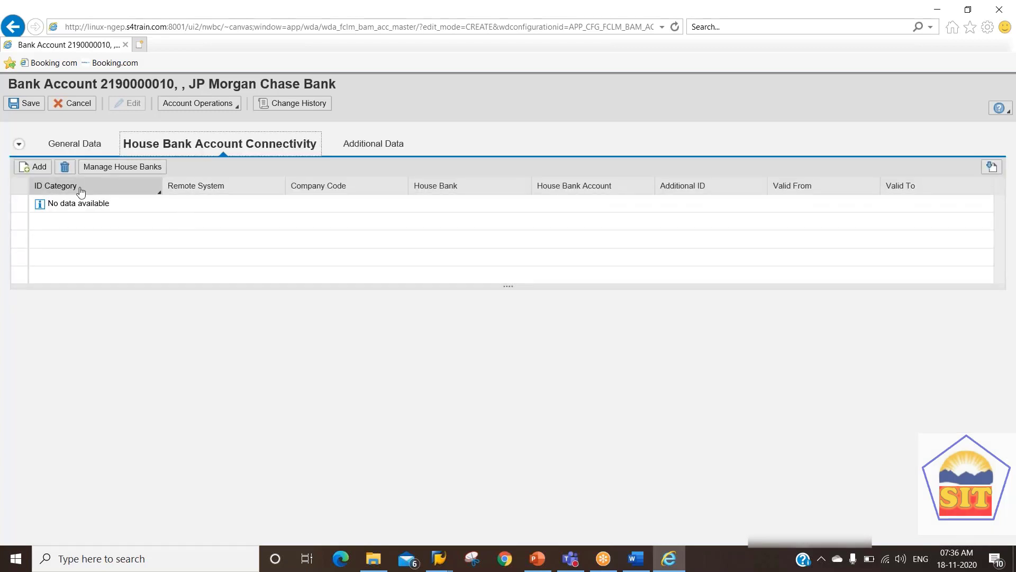
click(34, 168)
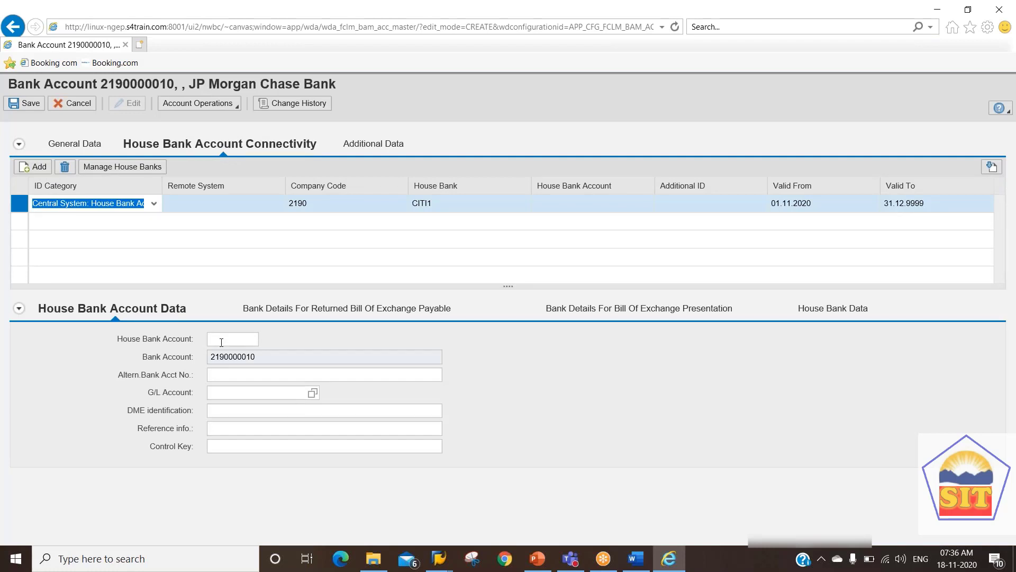
click(221, 342)
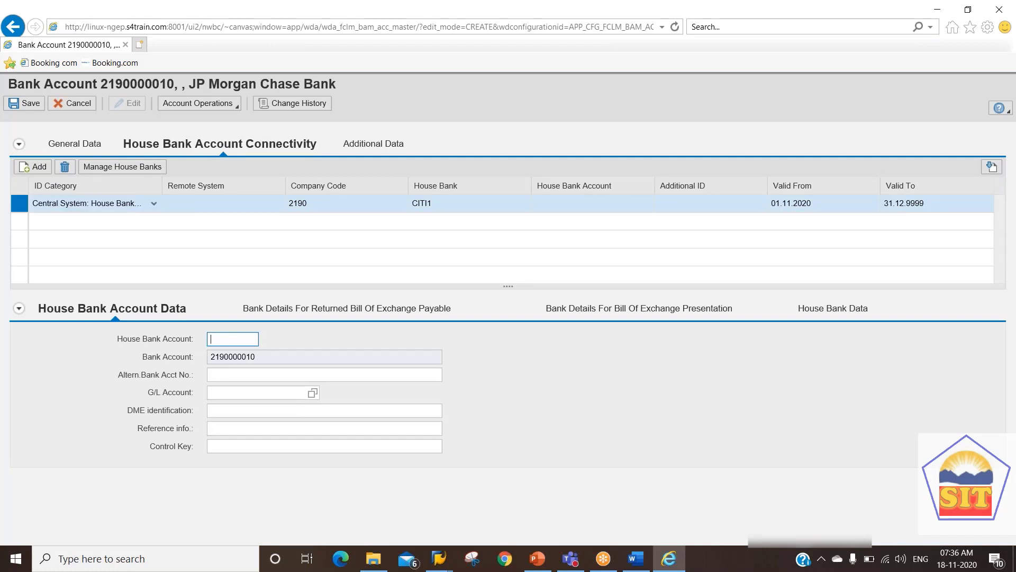
text(21)
key(BackSpace)
key(BackSpace)
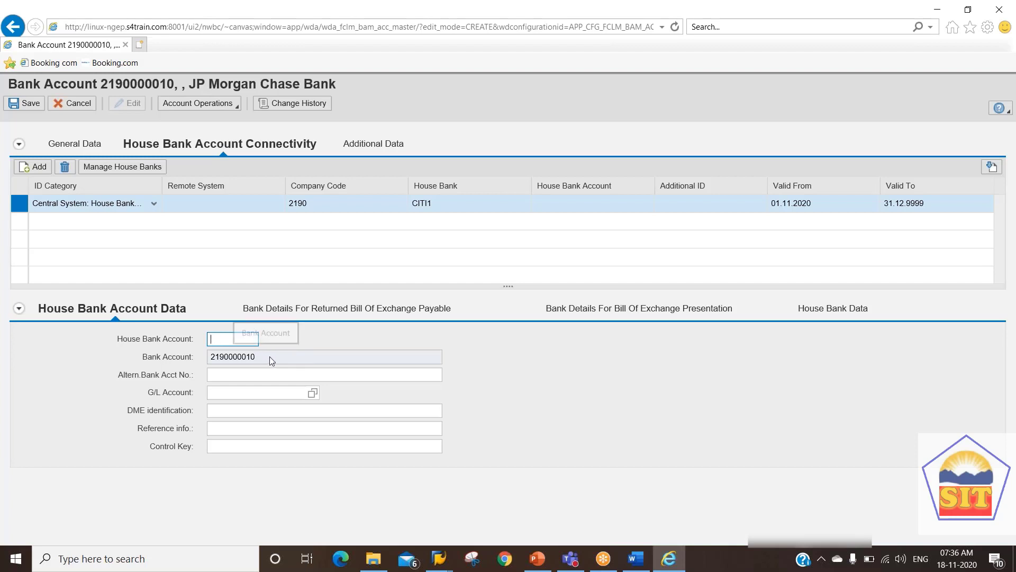
drag(267, 358, 215, 361)
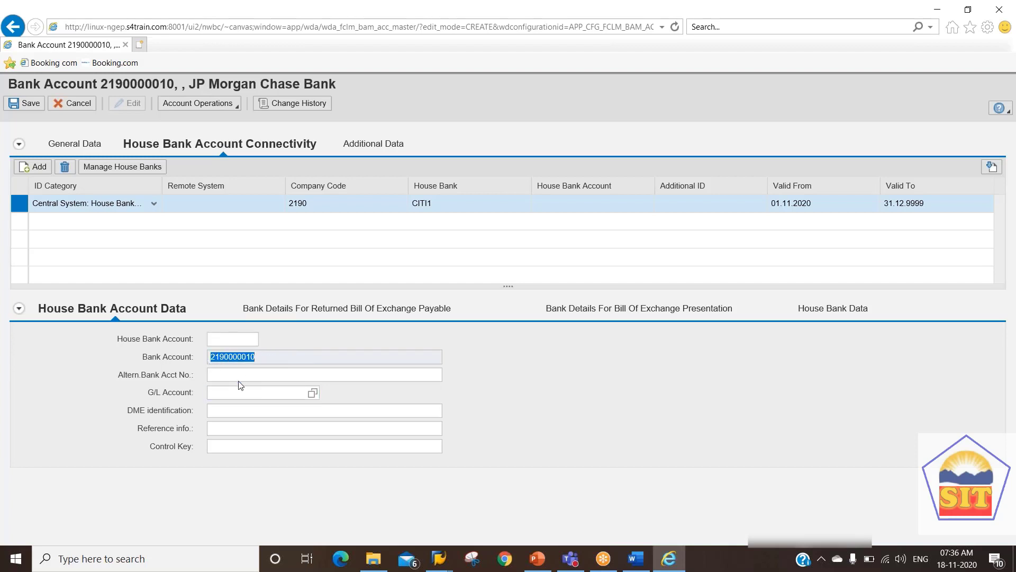
Focus the G/L Account field and switch to the SAP GUI Bank Accounts window.
click(256, 394)
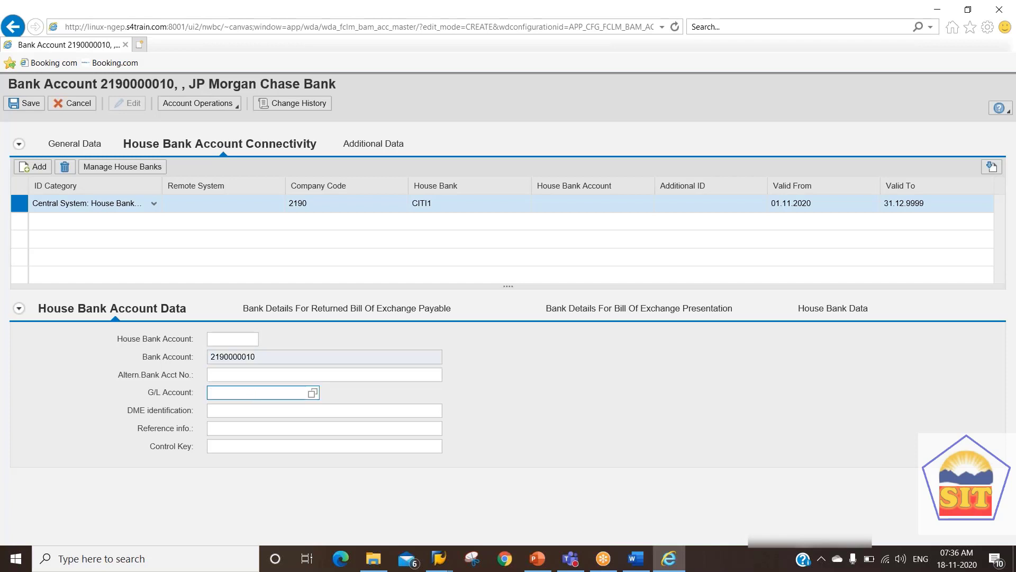
key(alt+Tab)
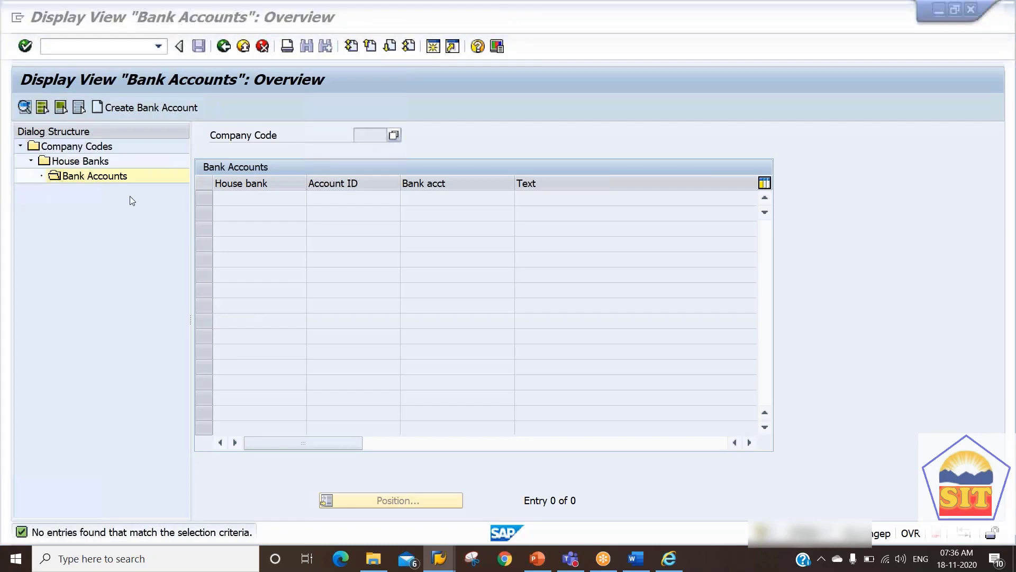
key(alt+Tab)
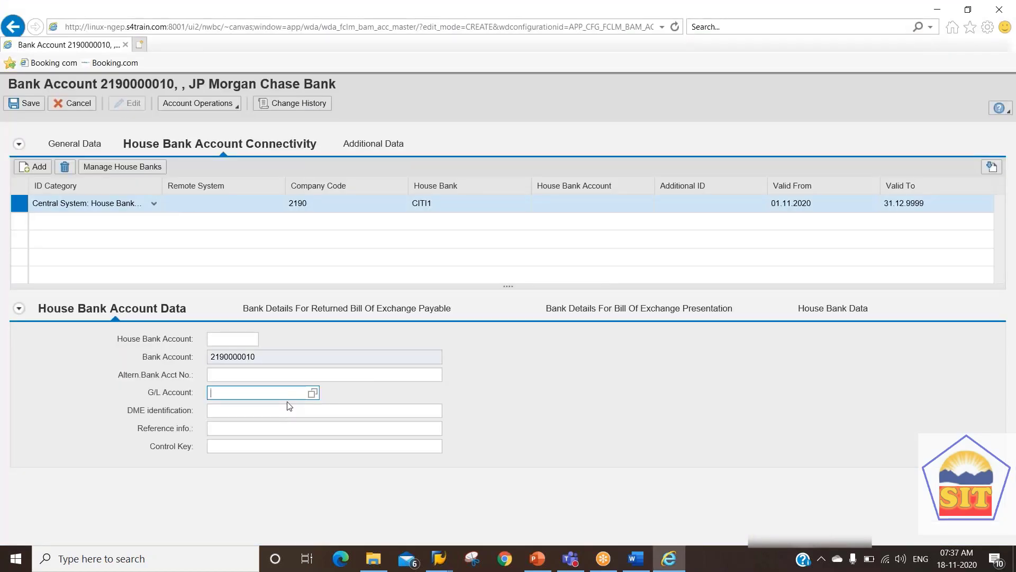
key(alt+Tab)
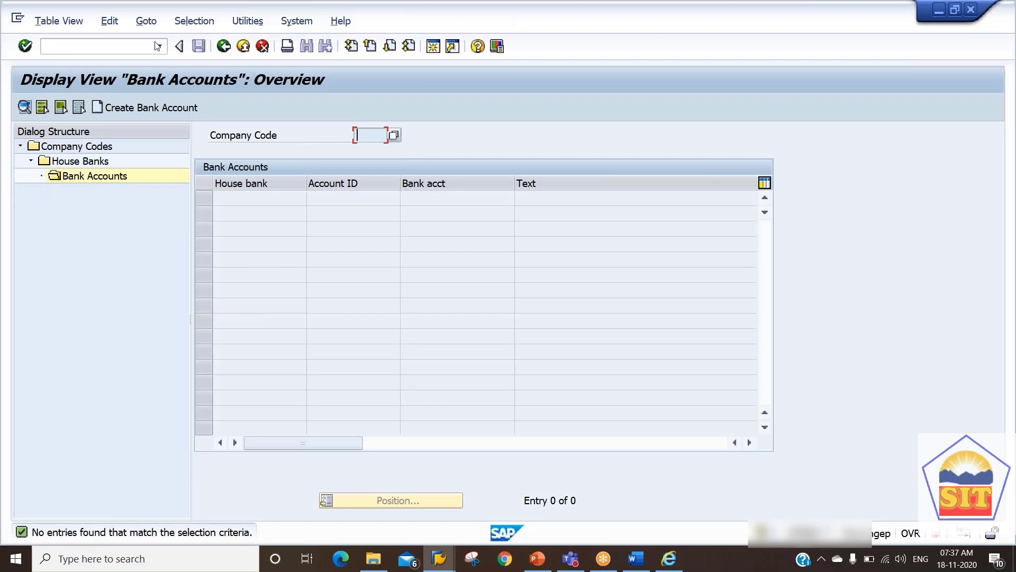
click(80, 48)
Start G/L account 200101 from template account 200100 in company code 2190.
text(/nfi12)
key(Return)
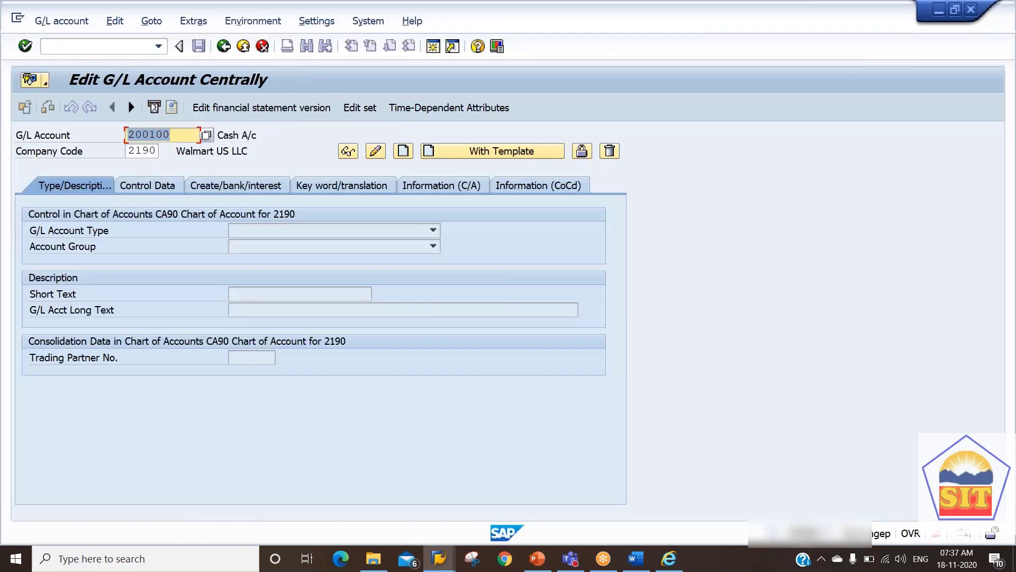
text(200101)
click(464, 153)
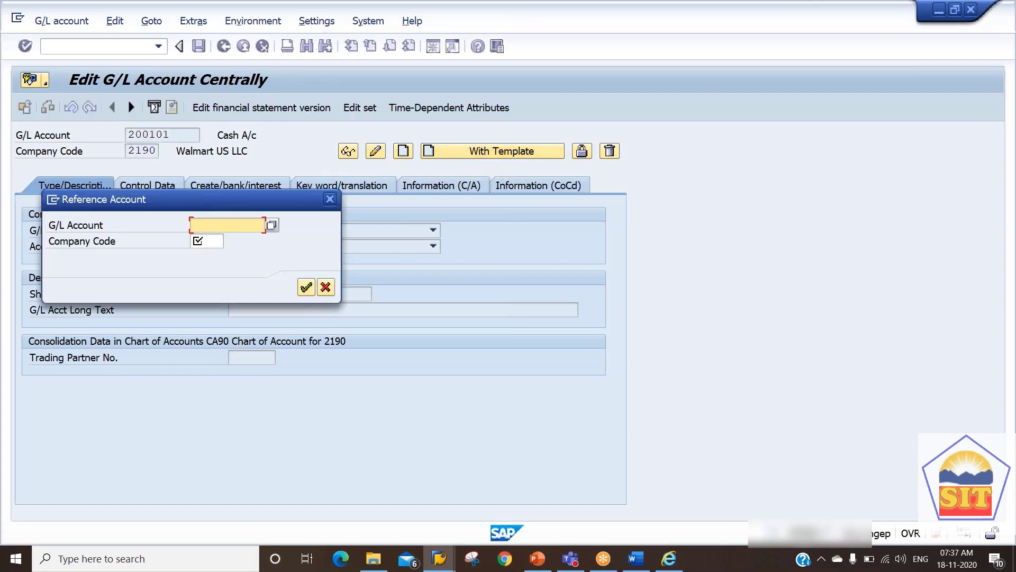
text(200)
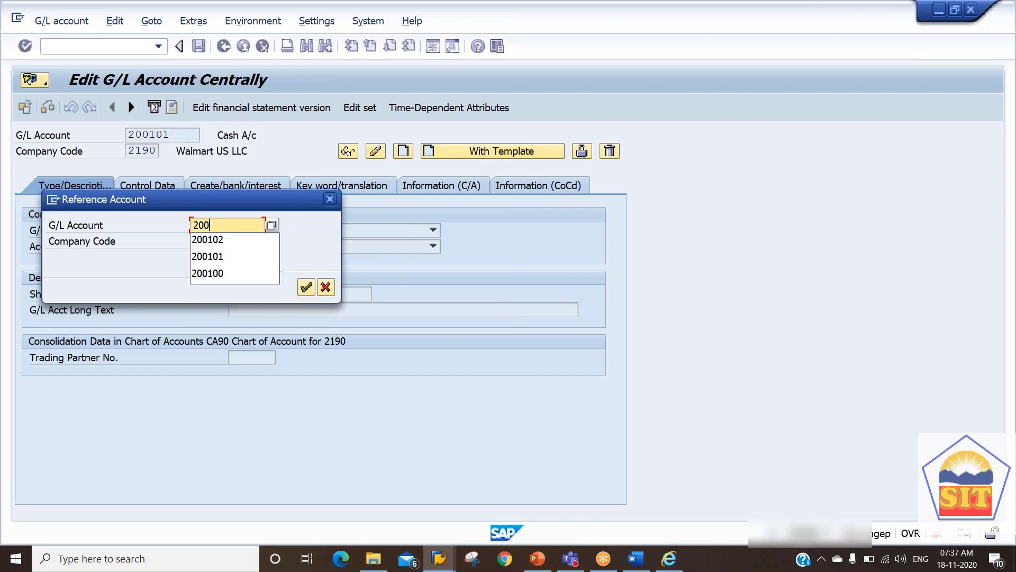
text(100)
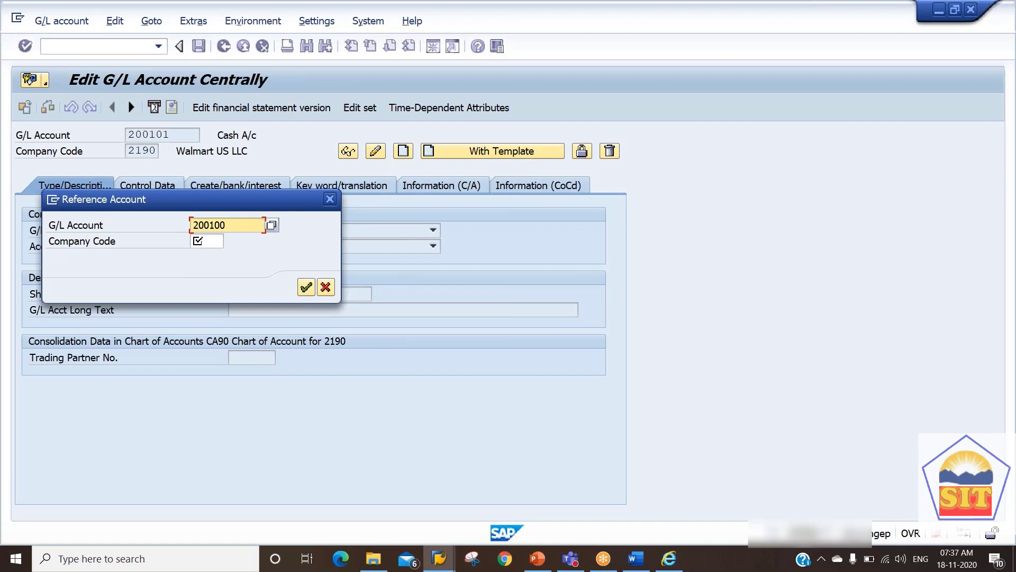
key(Tab)
text(2190)
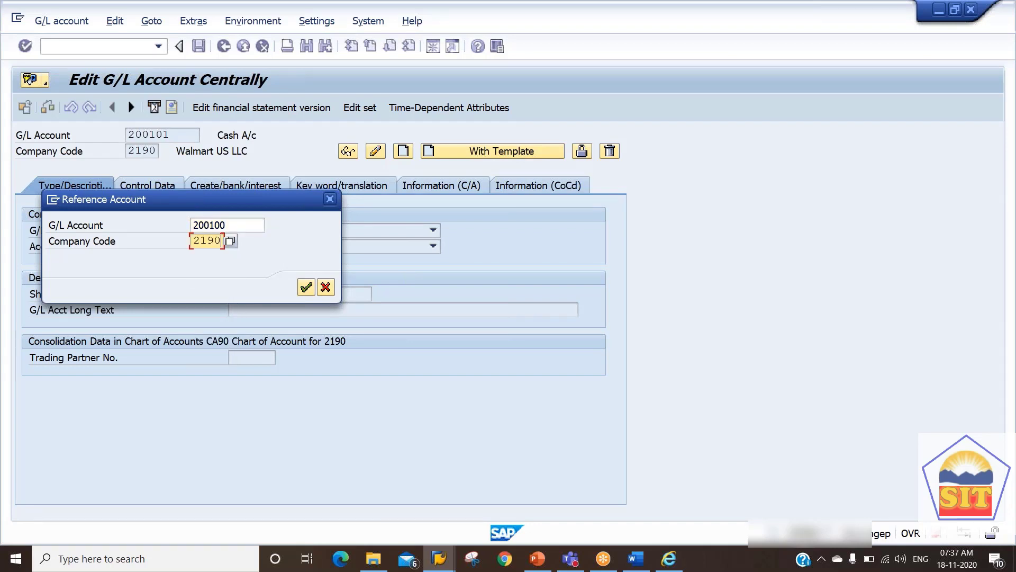
click(306, 288)
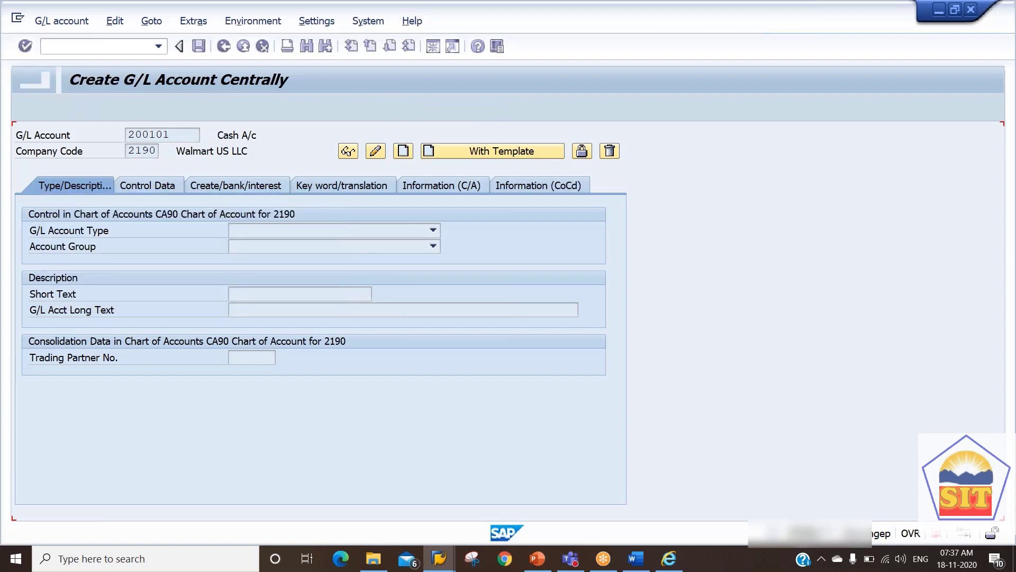
Set short and long text to Citi Bank A/c and save G/L account 200101.
key(Tab)
key(Tab)
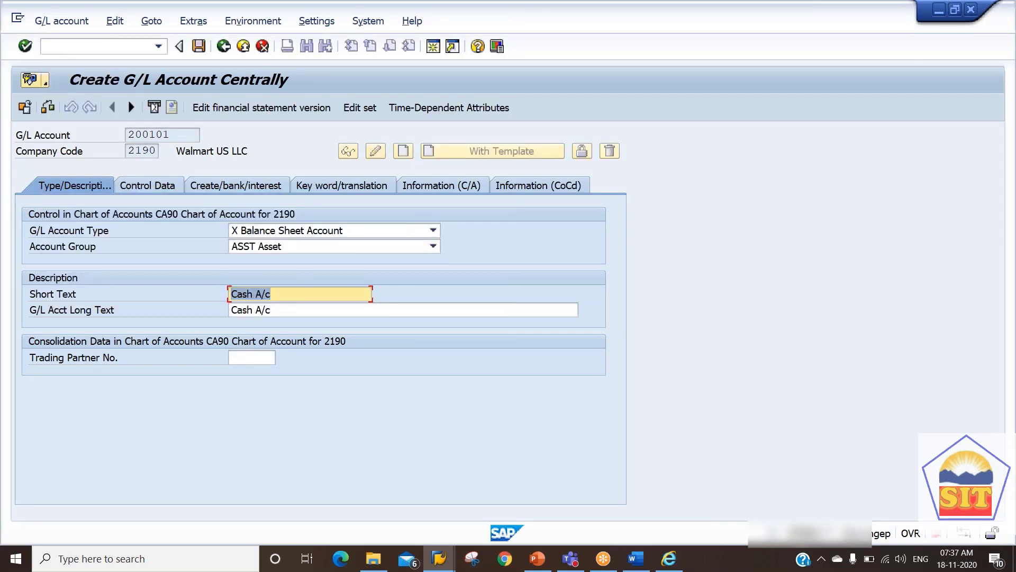
text(Citi Bank Curre)
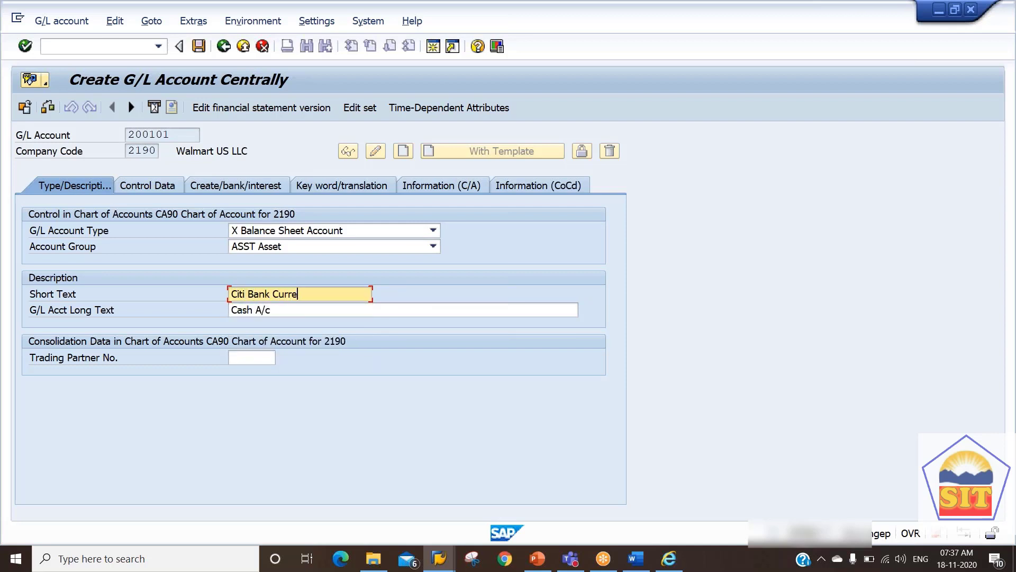
text(nt A/)
key(BackSpace)
key(BackSpace)
key(BackSpace)
key(BackSpace)
key(BackSpace)
key(BackSpace)
key(BackSpace)
key(BackSpace)
key(BackSpace)
key(BackSpace)
text(A/c)
key(shift+Home)
key(ctrl+c)
key(Tab)
key(ctrl+v)
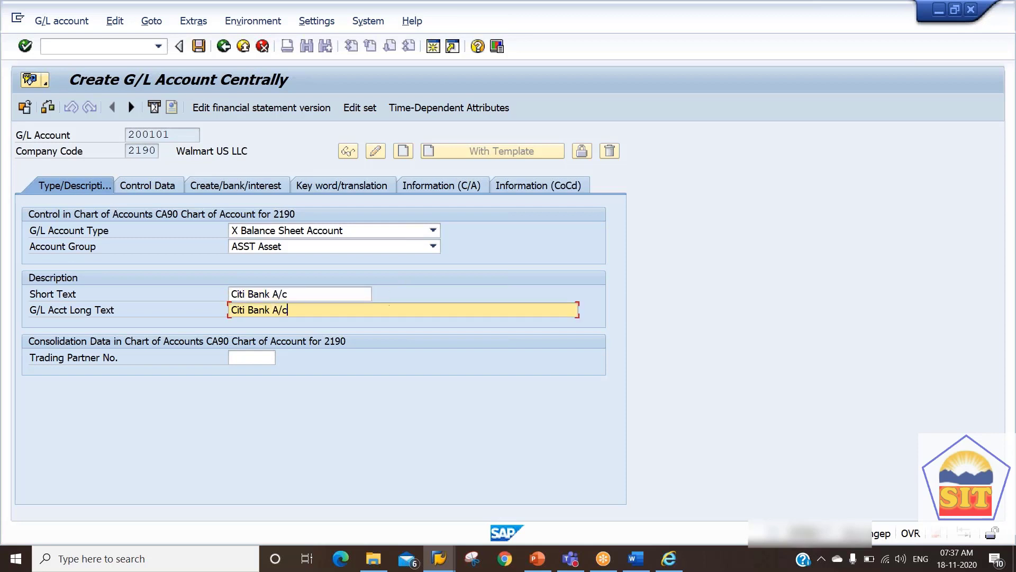
click(144, 183)
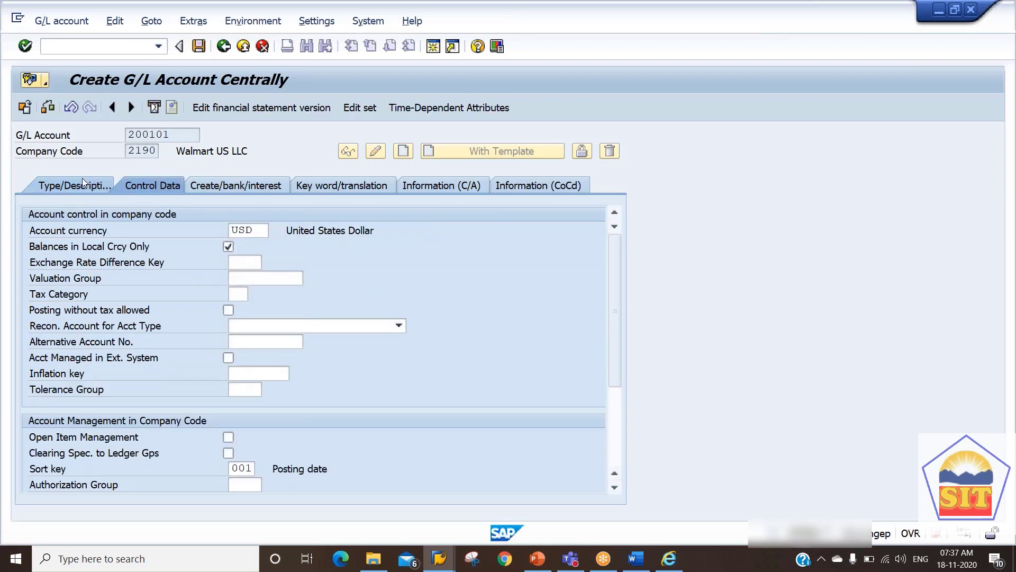
key(Return)
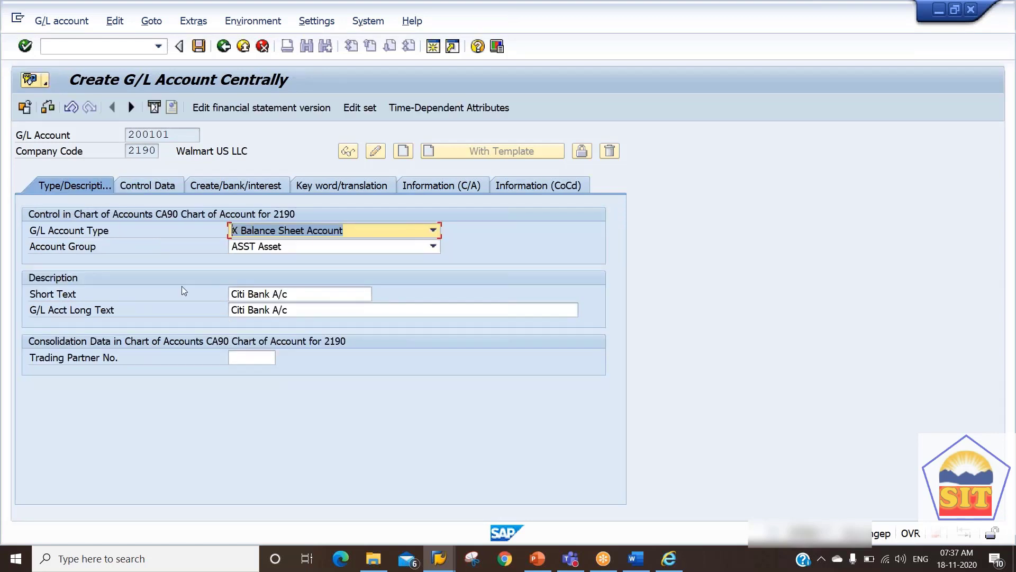
key(Return)
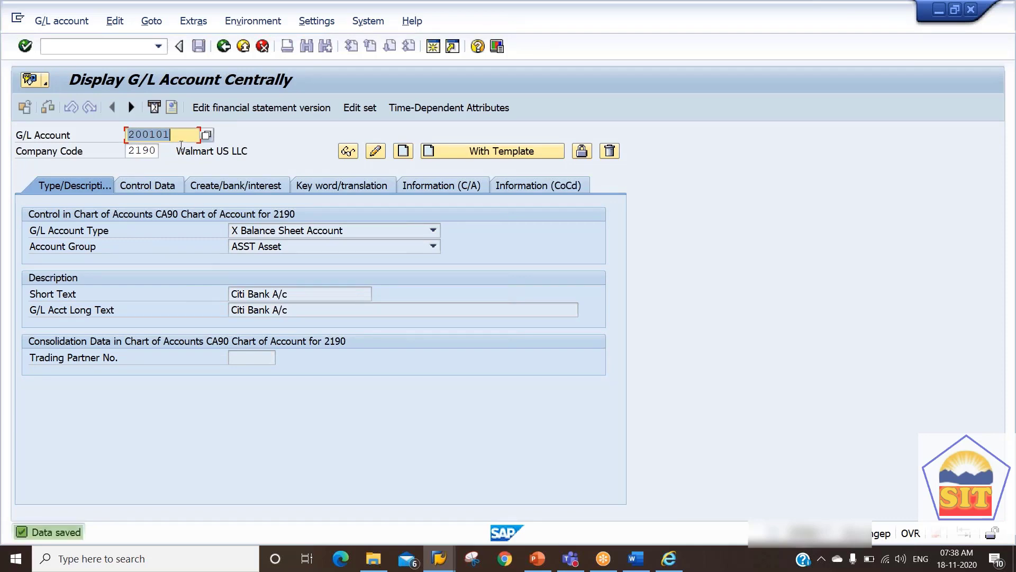
key(alt+Tab)
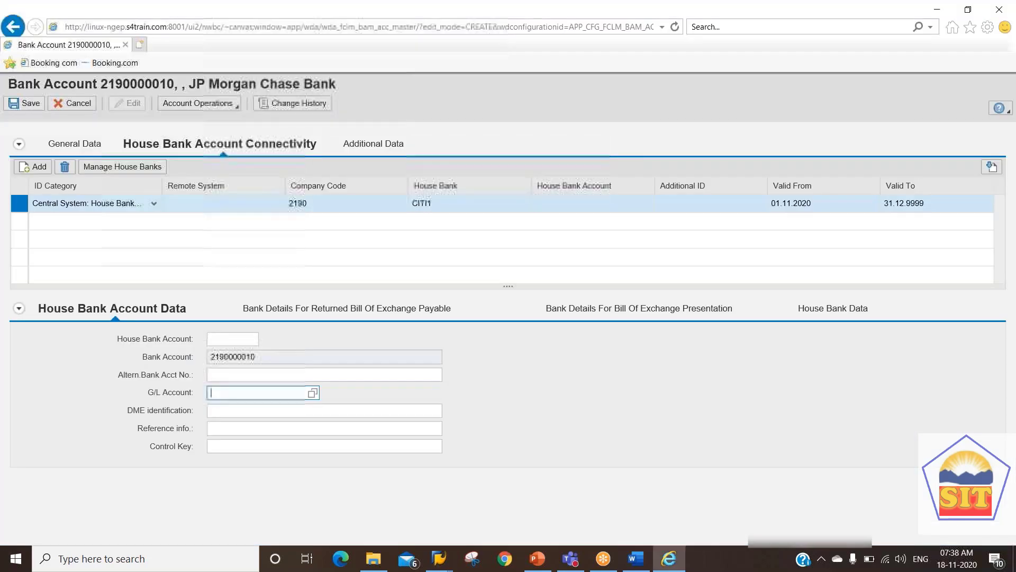
text(200101)
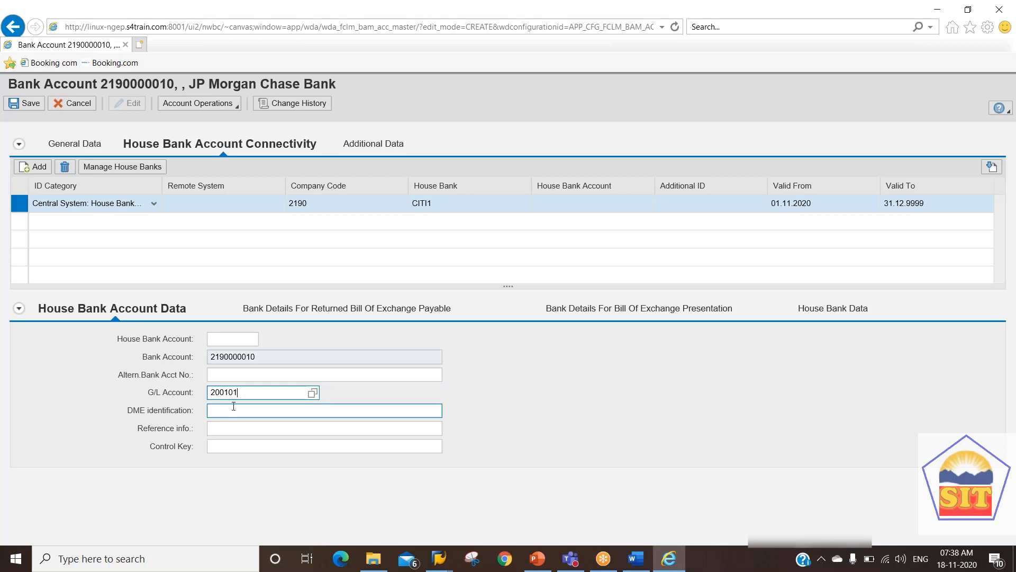
key(BackSpace)
key(BackSpace)
key(BackSpace)
key(BackSpace)
key(BackSpace)
key(BackSpace)
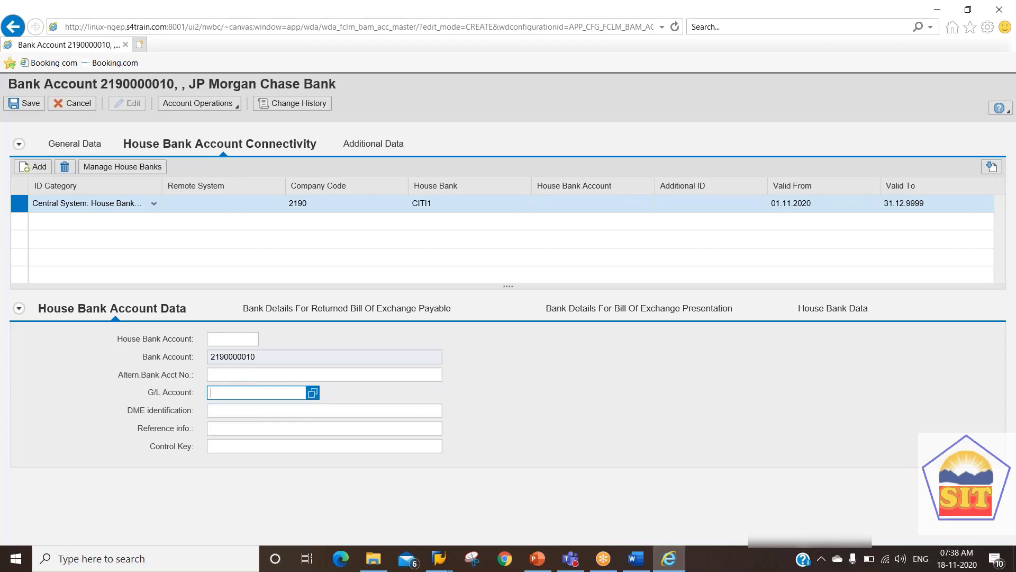
click(312, 393)
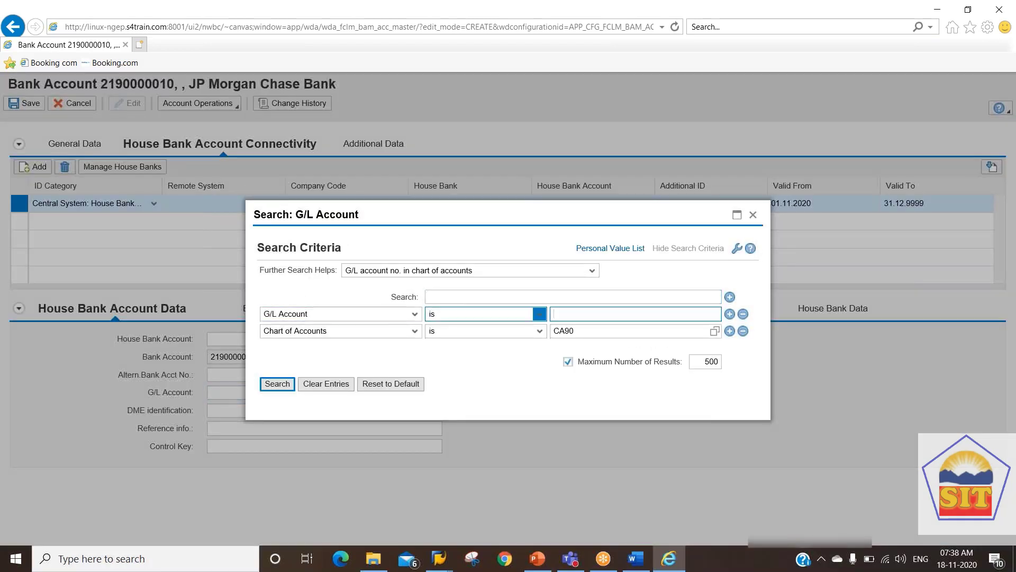
click(580, 334)
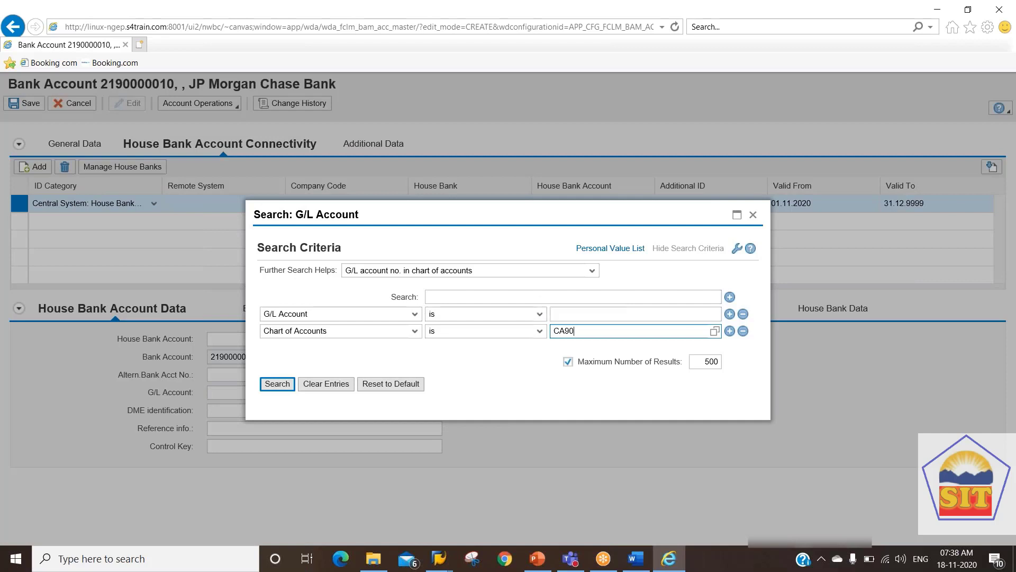
double_click(581, 333)
click(276, 388)
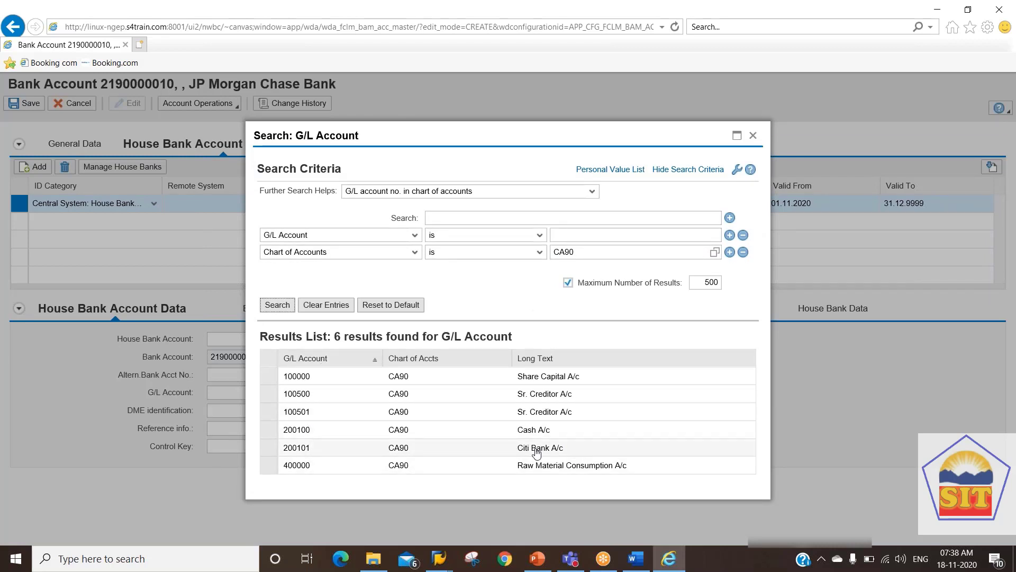
click(310, 449)
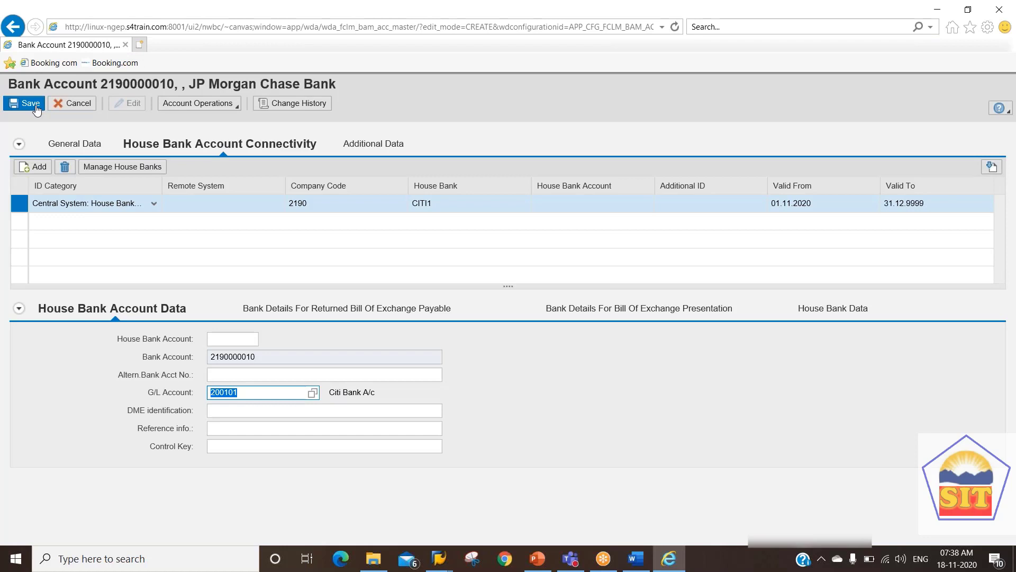
Enter house bank account ID 00001, save, and jump to the missing Account Description on General Data.
click(31, 105)
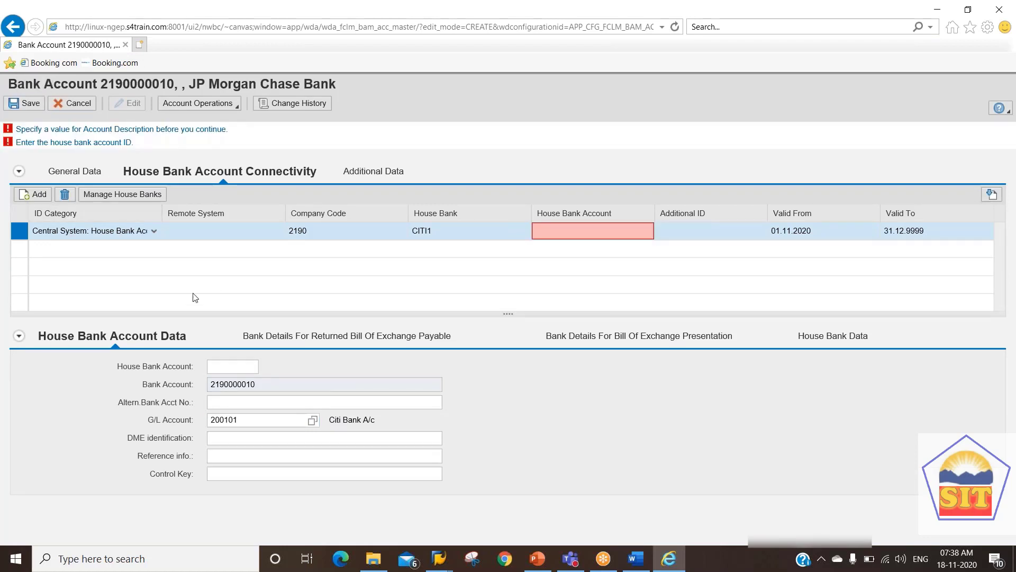
click(246, 366)
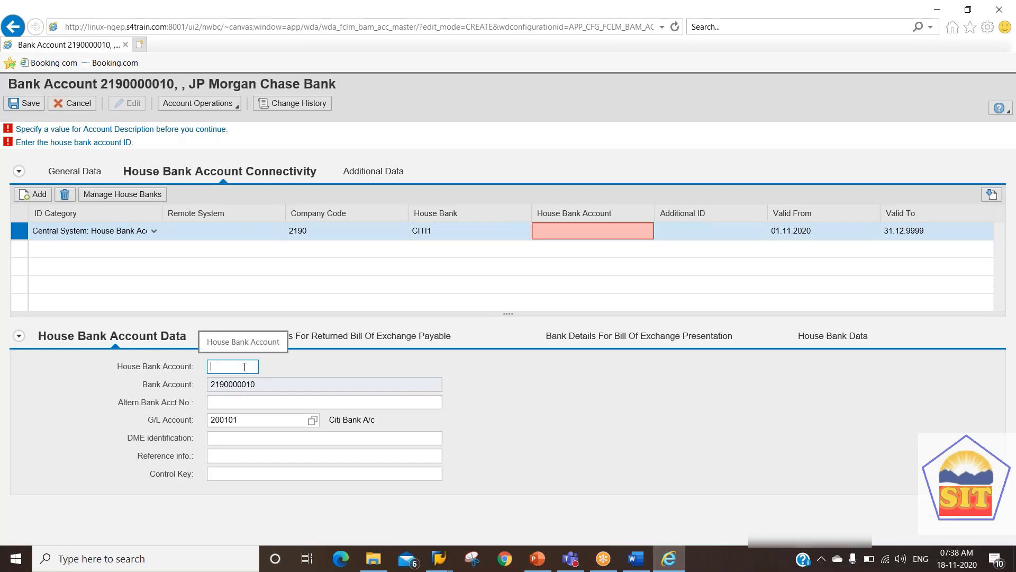
text(00001)
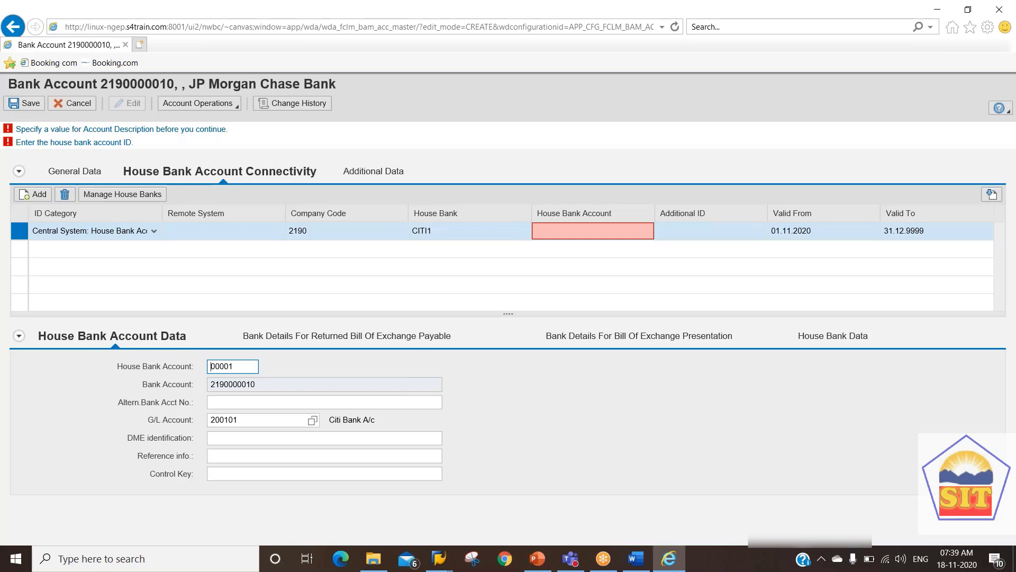
drag(213, 366, 228, 366)
click(229, 366)
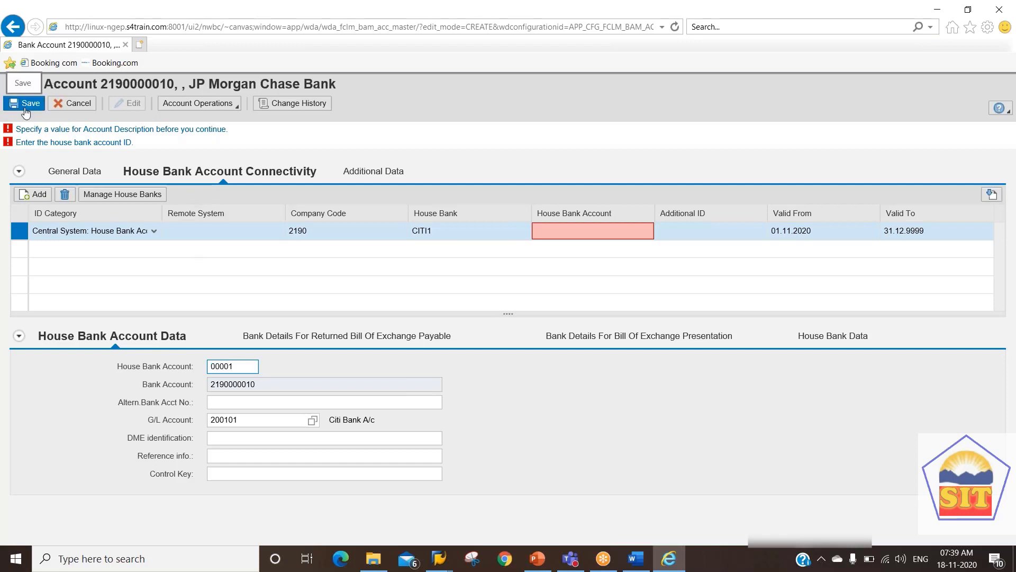
click(24, 104)
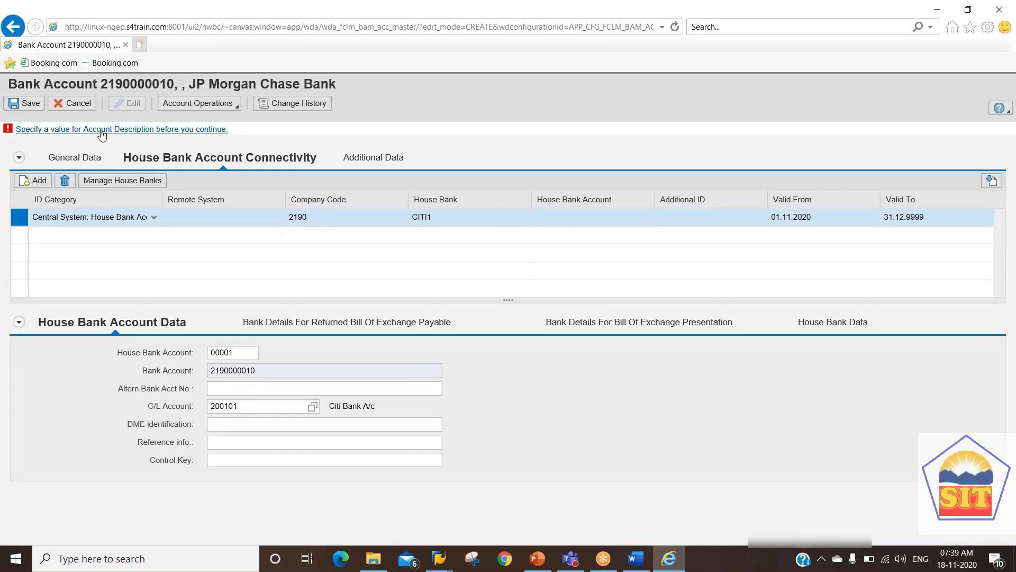
click(255, 392)
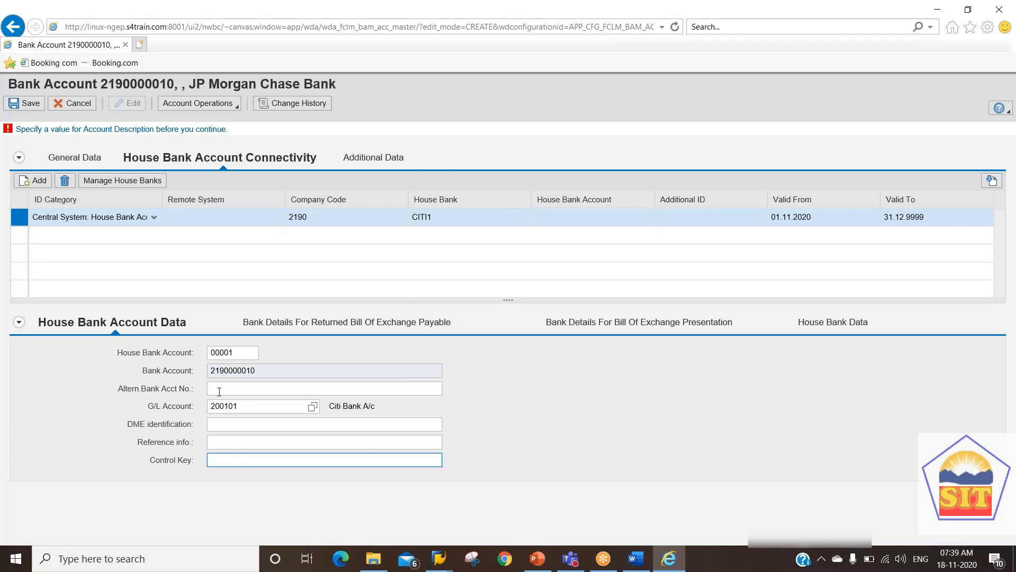
click(30, 103)
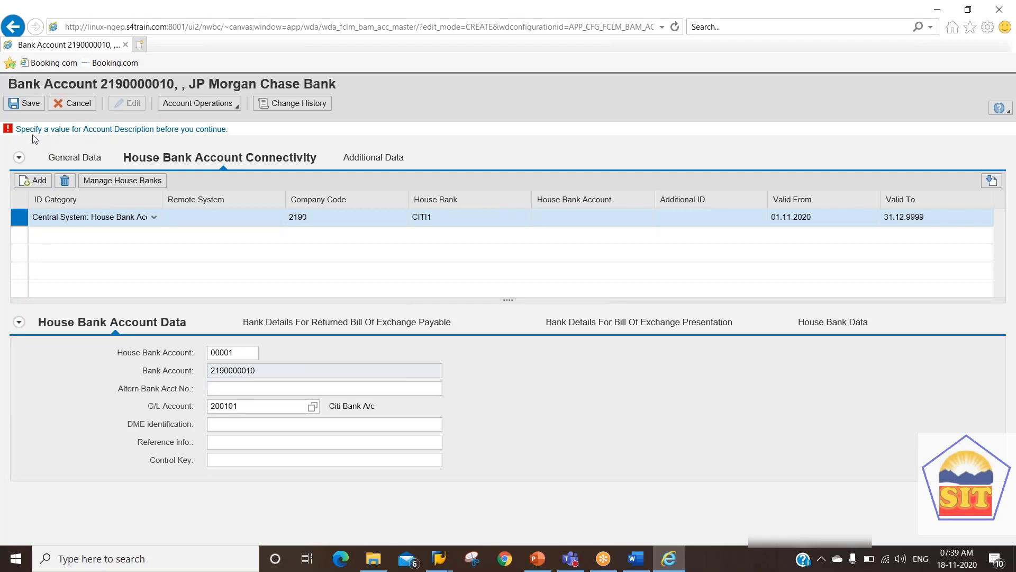
click(47, 131)
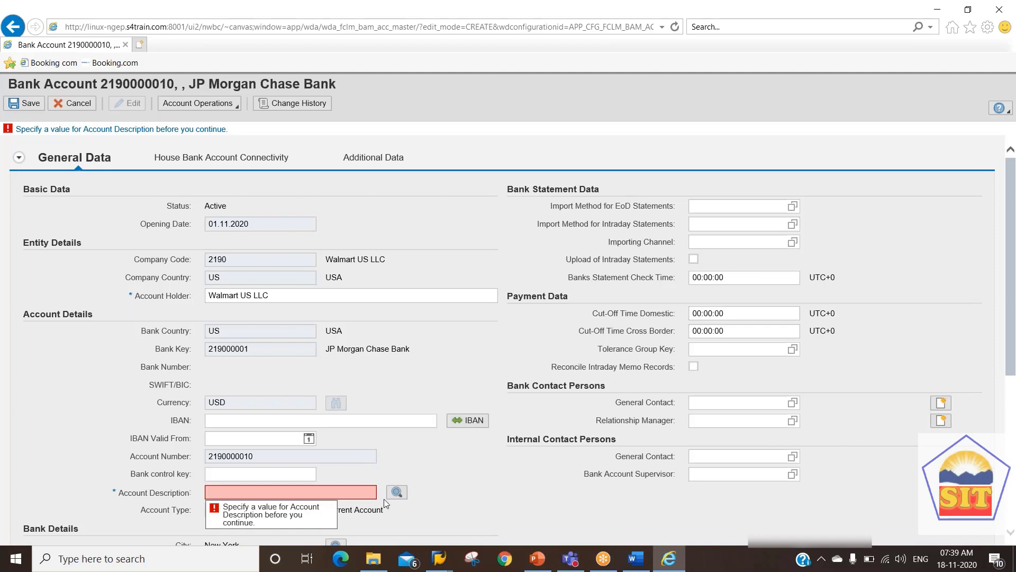
Add a language row with account description 'abc' and save the bank account.
click(395, 493)
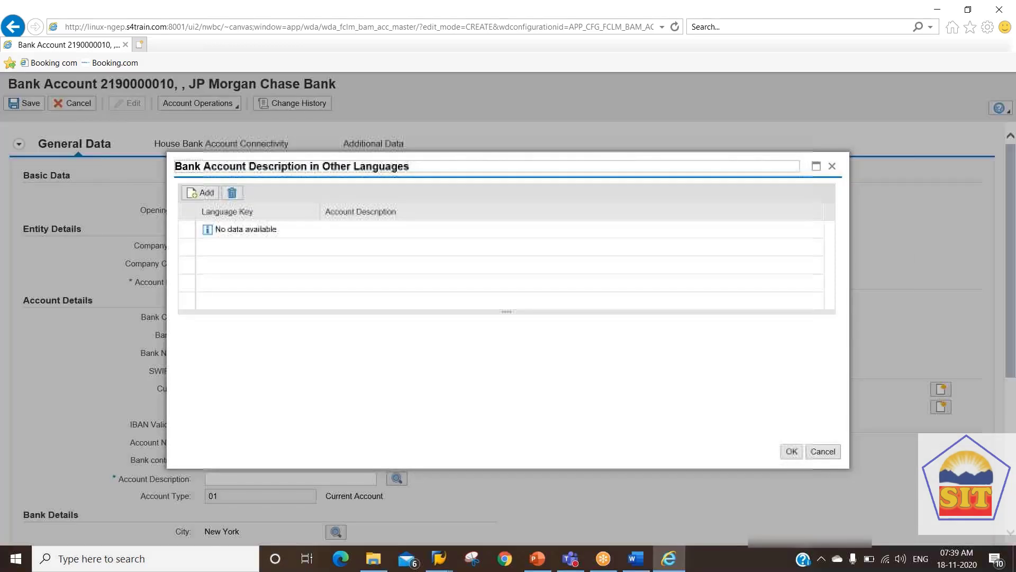
click(205, 194)
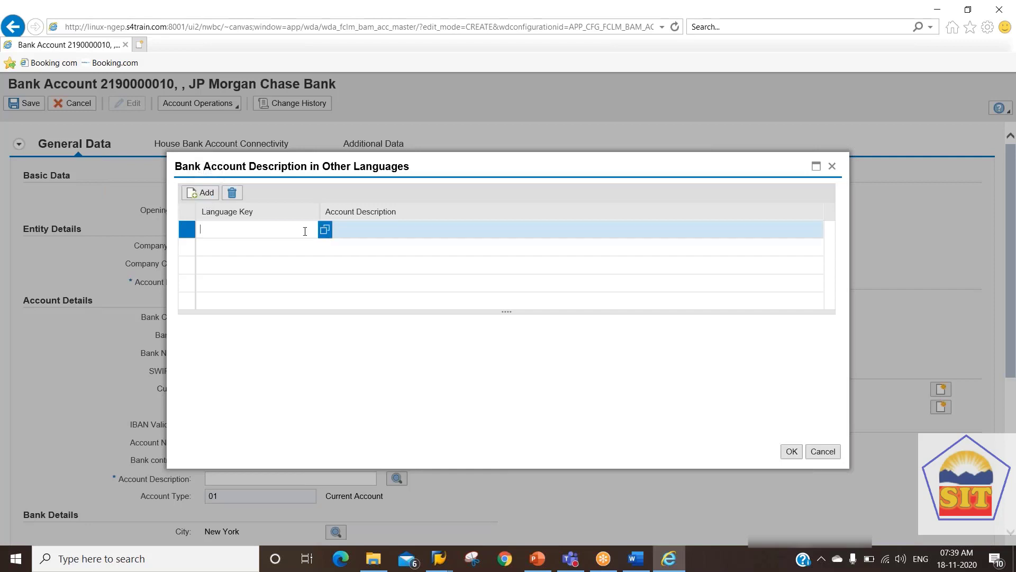
click(326, 230)
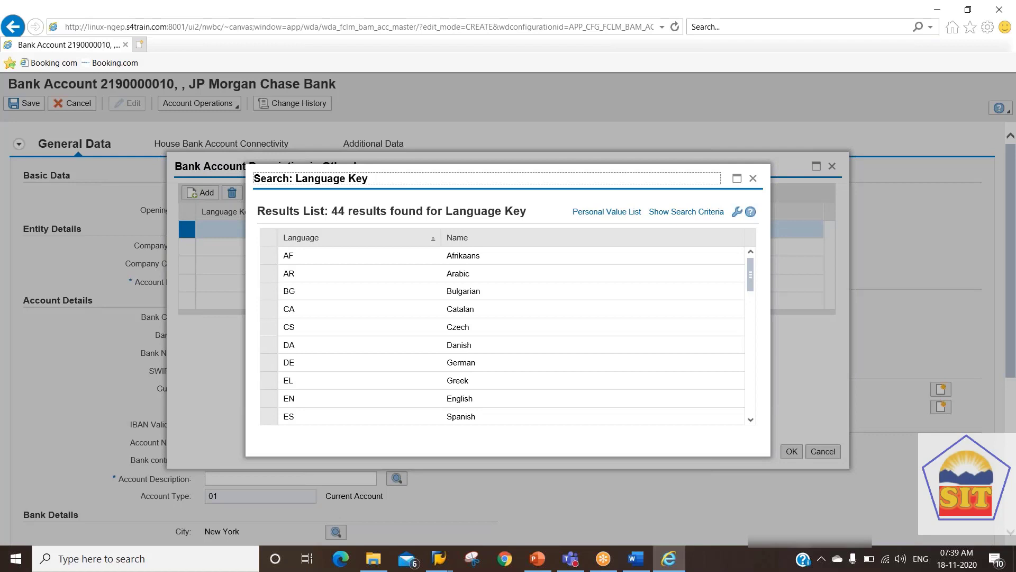
click(335, 401)
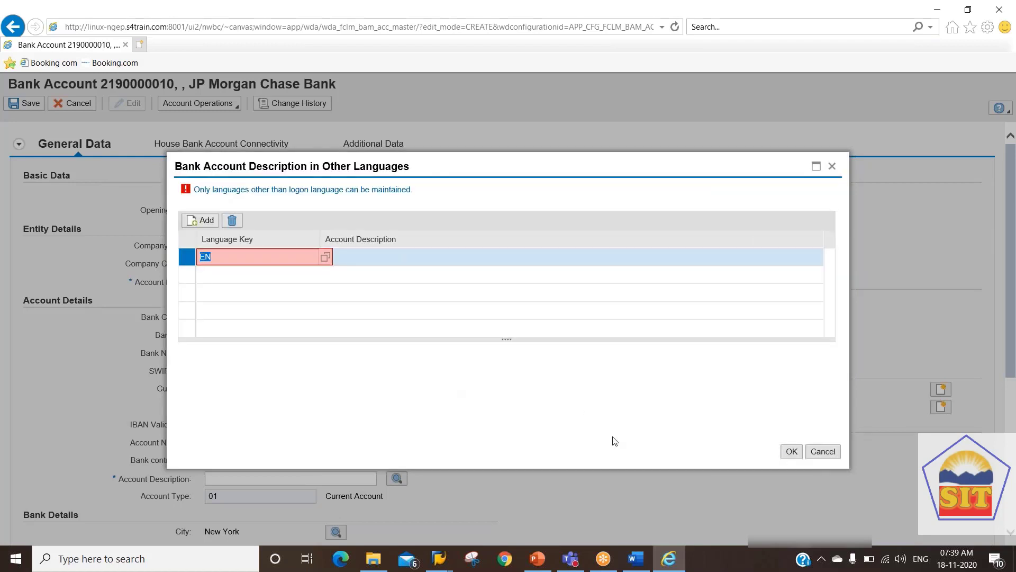
click(582, 258)
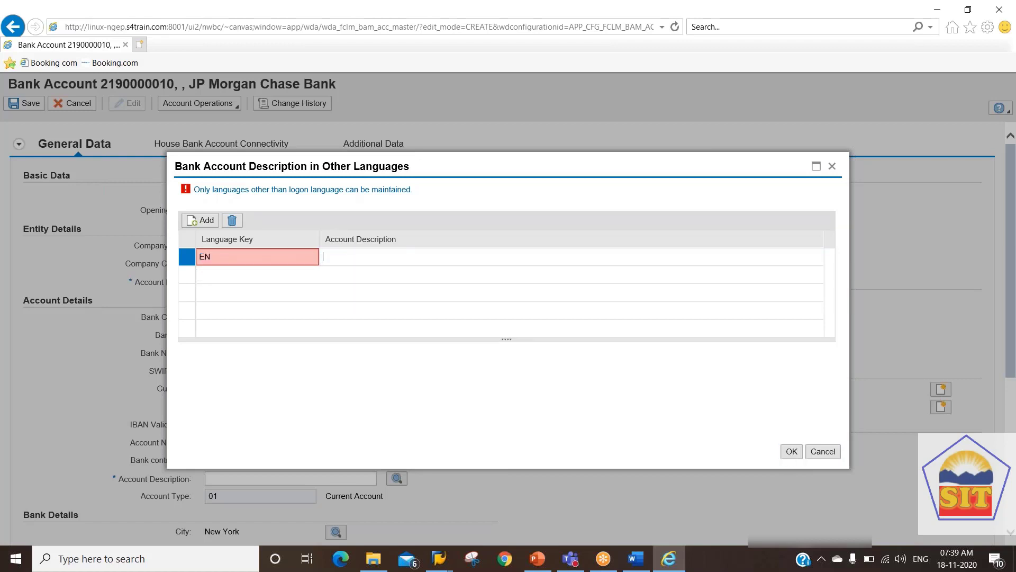
text(aaa)
key(BackSpace)
key(BackSpace)
key(BackSpace)
text(abc)
click(792, 454)
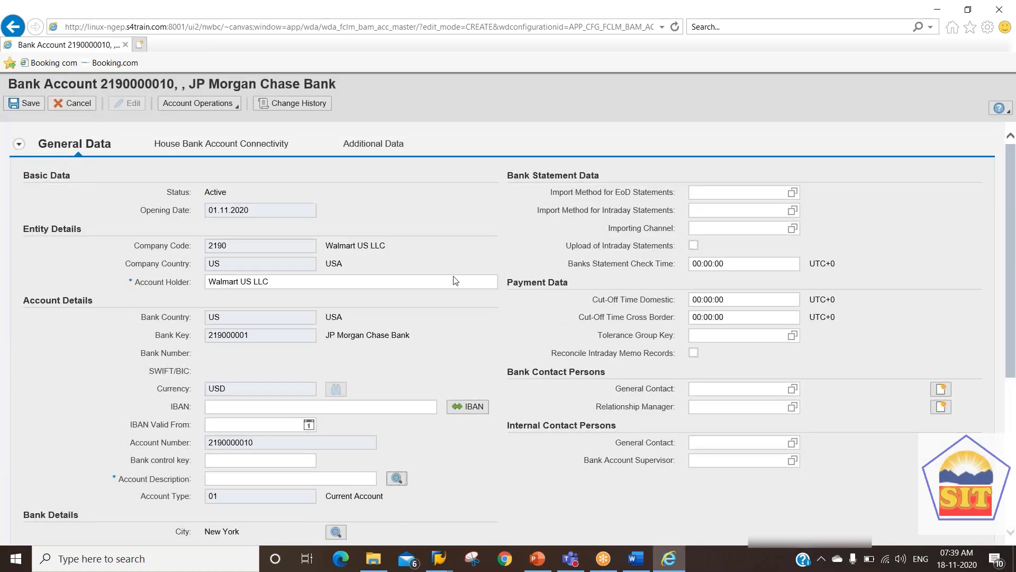
click(25, 103)
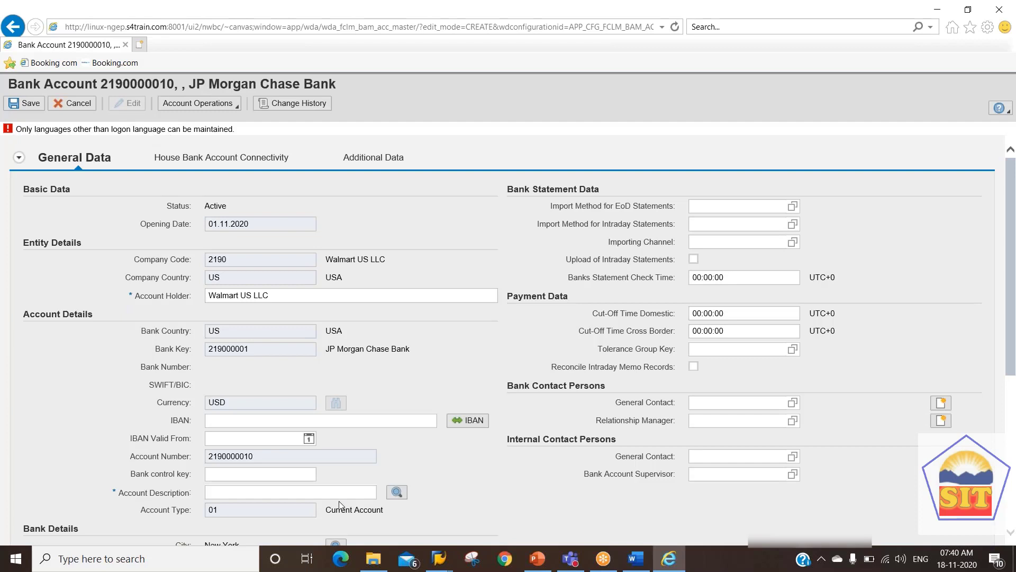
Change the account description's language key to Spanish (ES) and confirm.
click(398, 492)
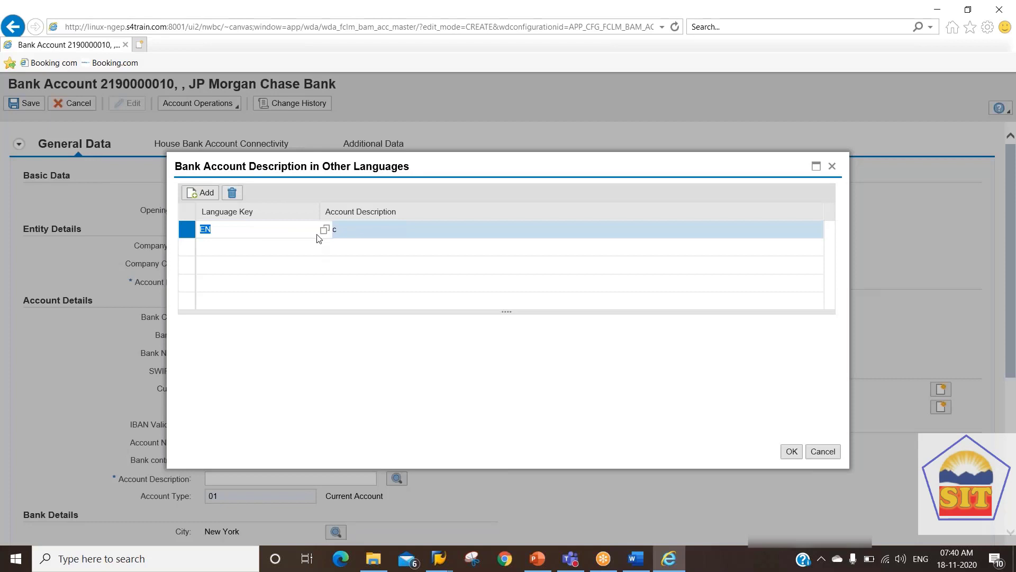
click(324, 228)
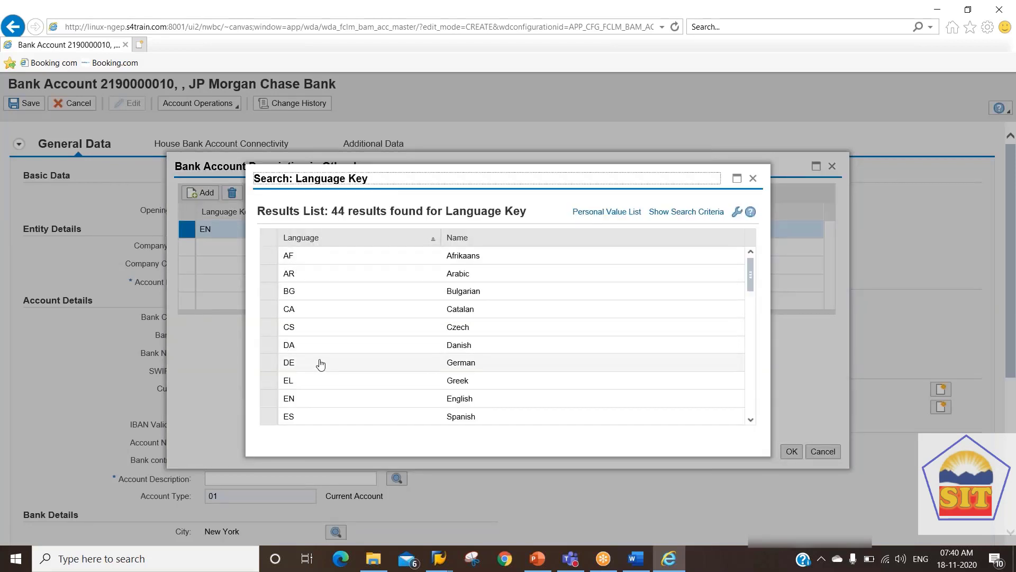
click(326, 417)
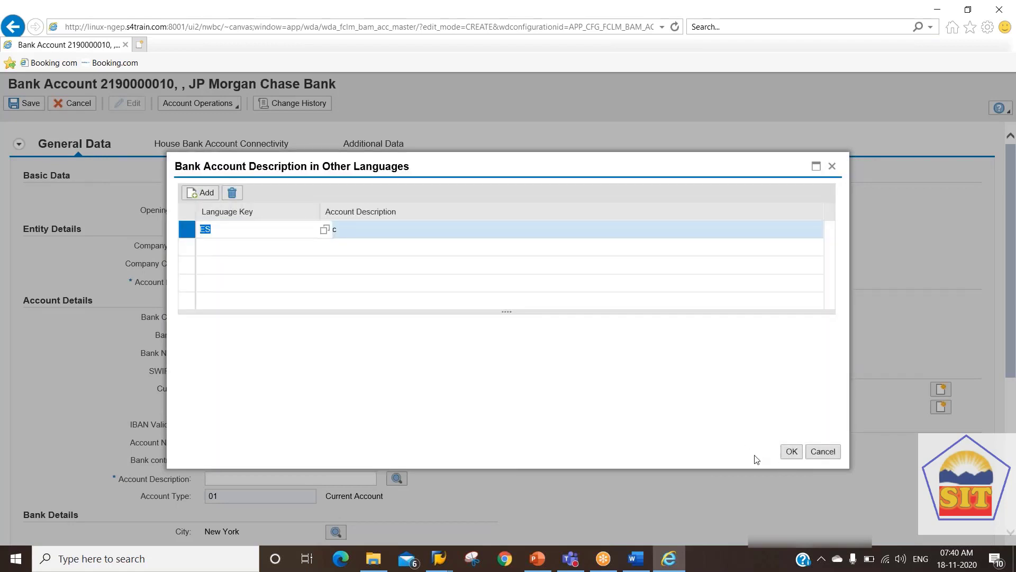
click(792, 451)
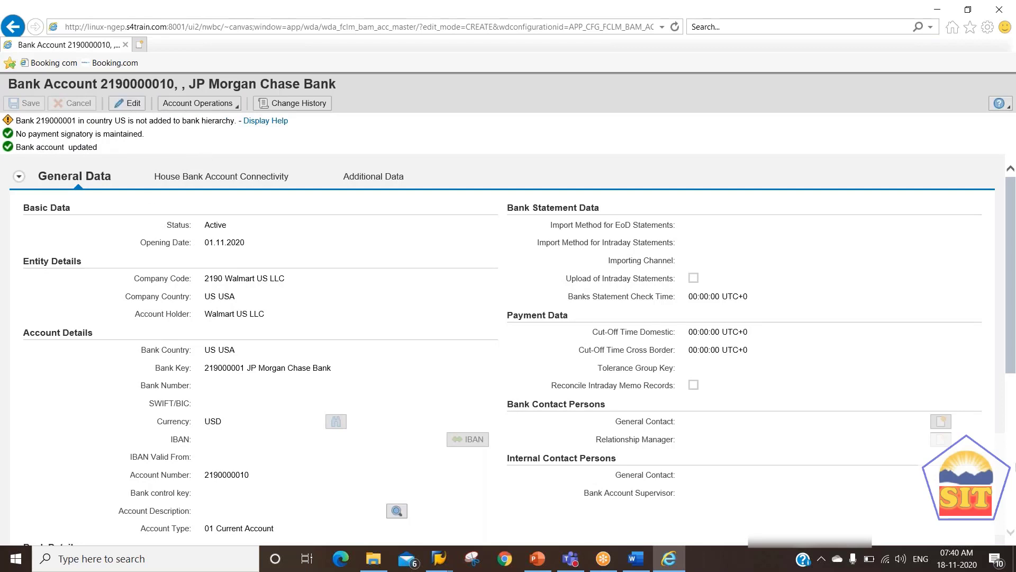
scroll(1014, 484, down, 5)
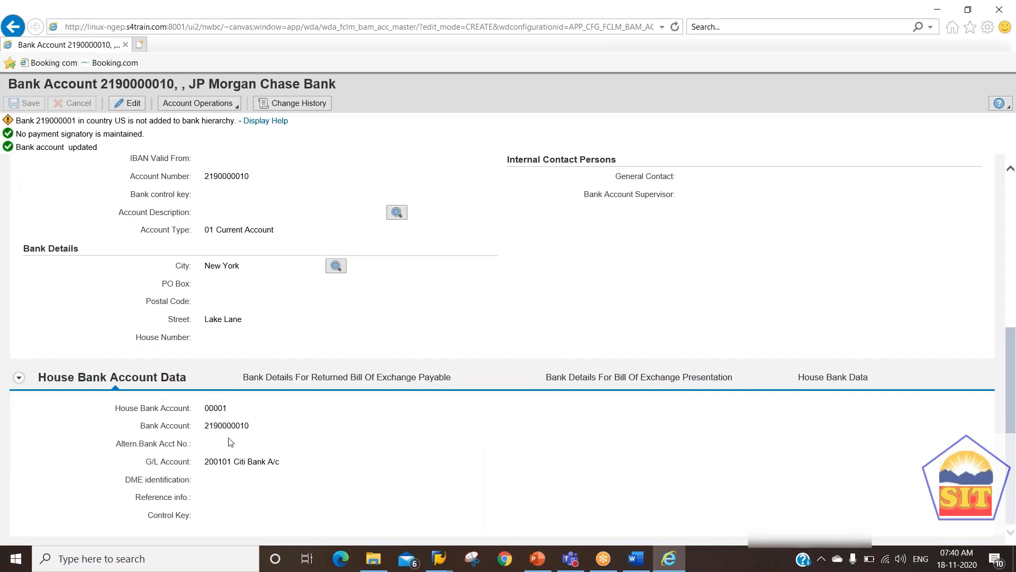
drag(206, 410, 253, 415)
double_click(212, 426)
click(259, 460)
drag(259, 460, 273, 462)
drag(1012, 473, 998, 325)
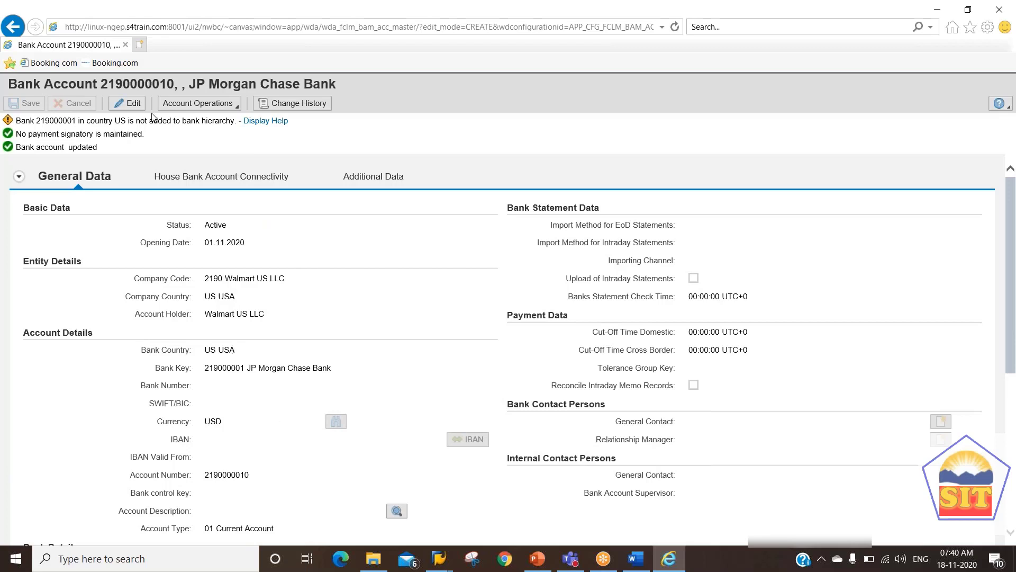
key(alt+Tab)
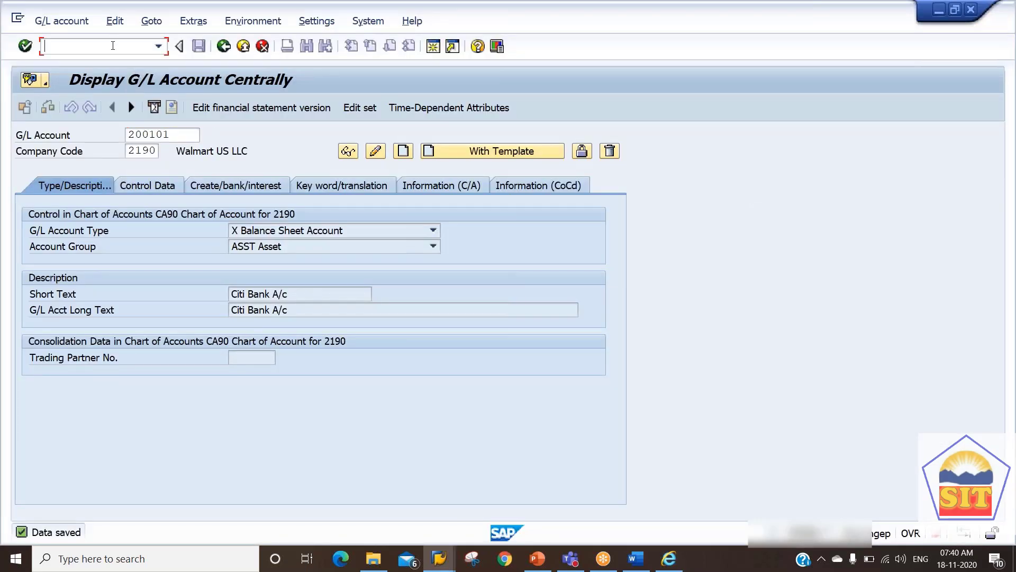
text(/nfs10n)
key(Return)
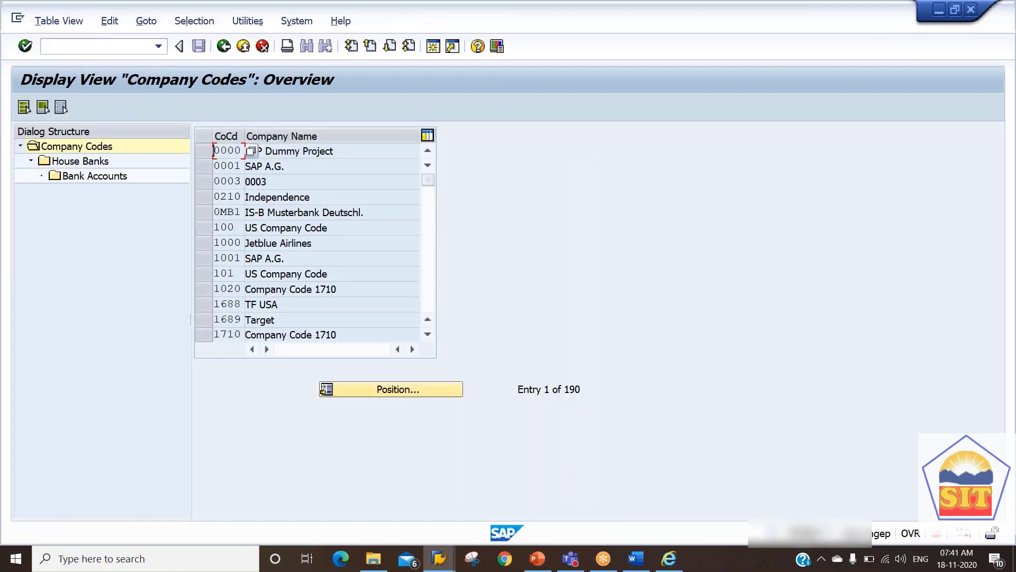
click(420, 390)
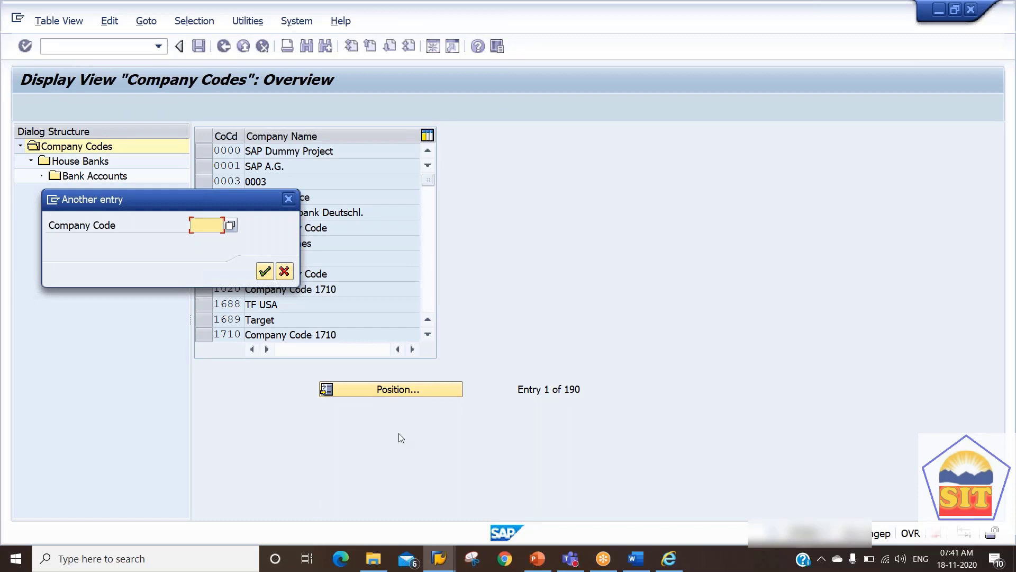
text(2190)
key(Return)
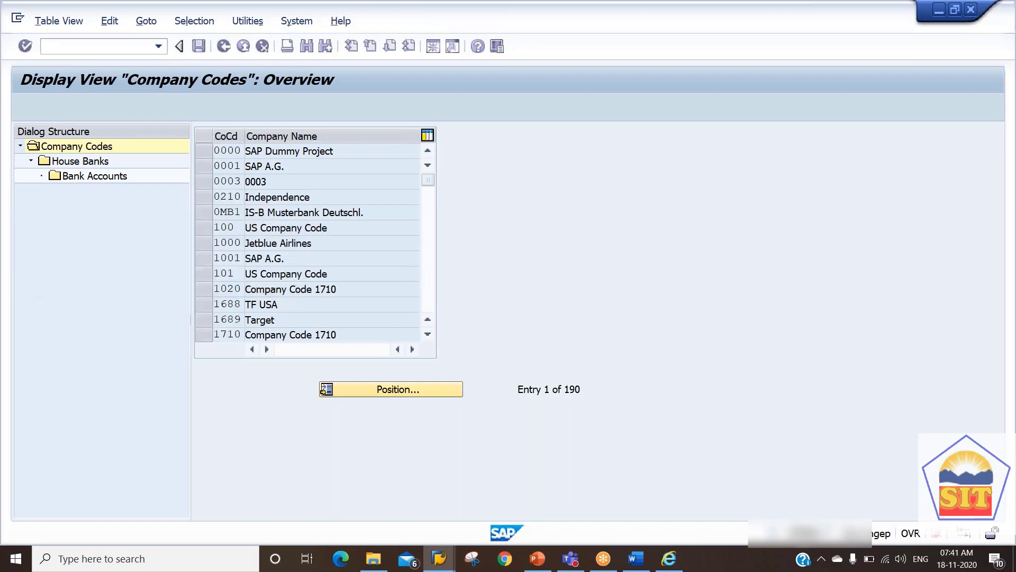
click(201, 150)
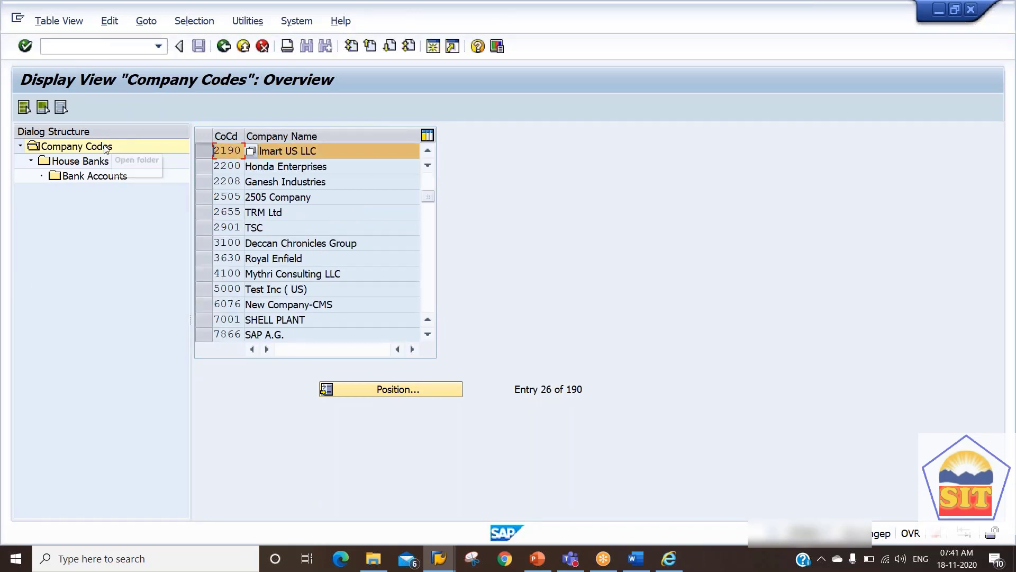
click(98, 161)
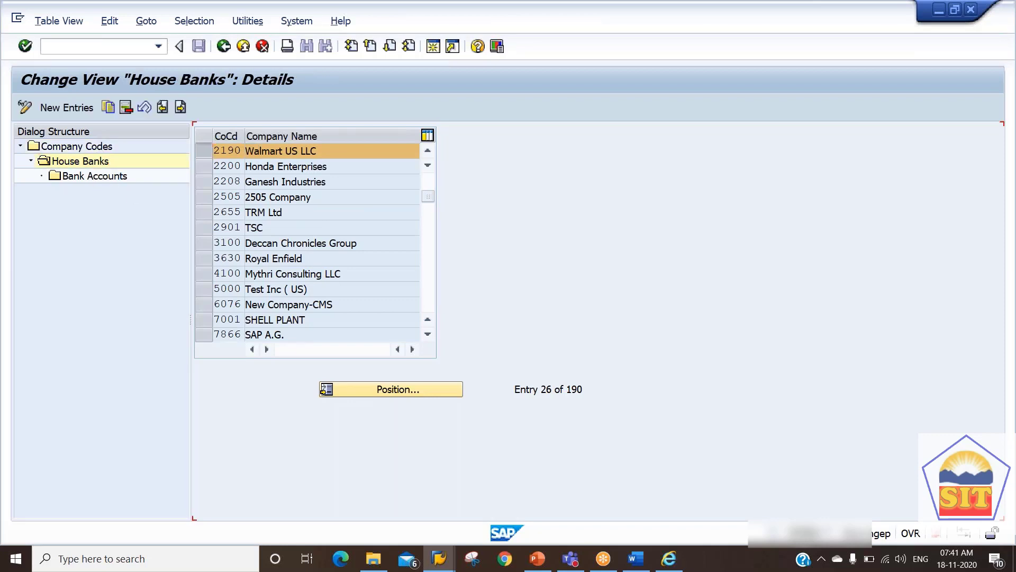
click(94, 176)
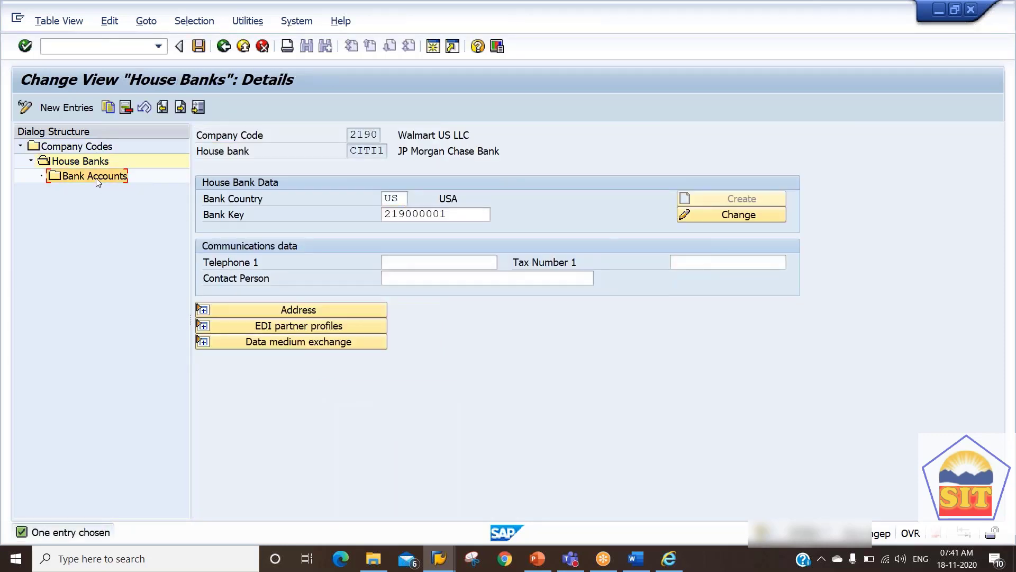
key(Return)
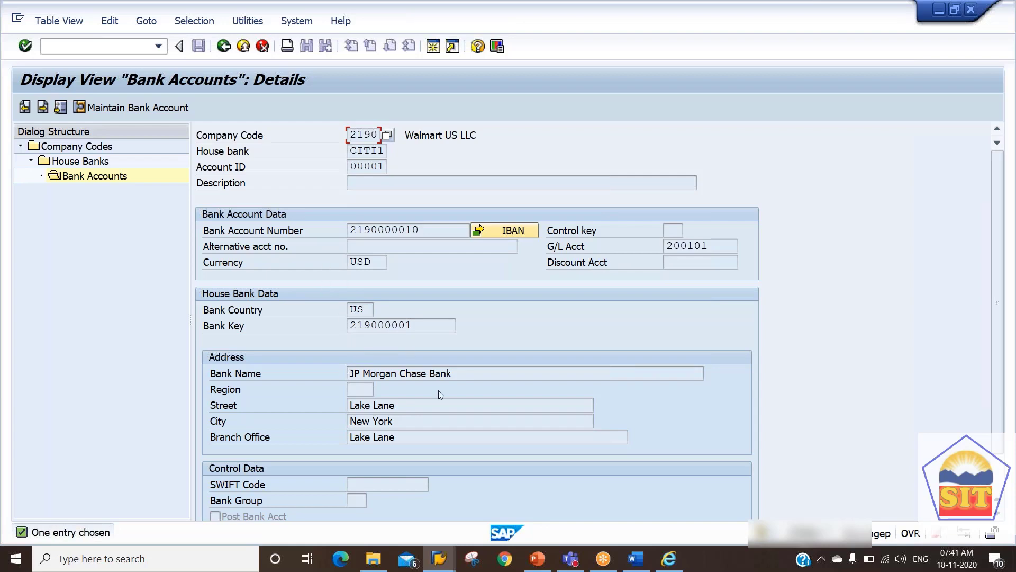
key(alt+Tab)
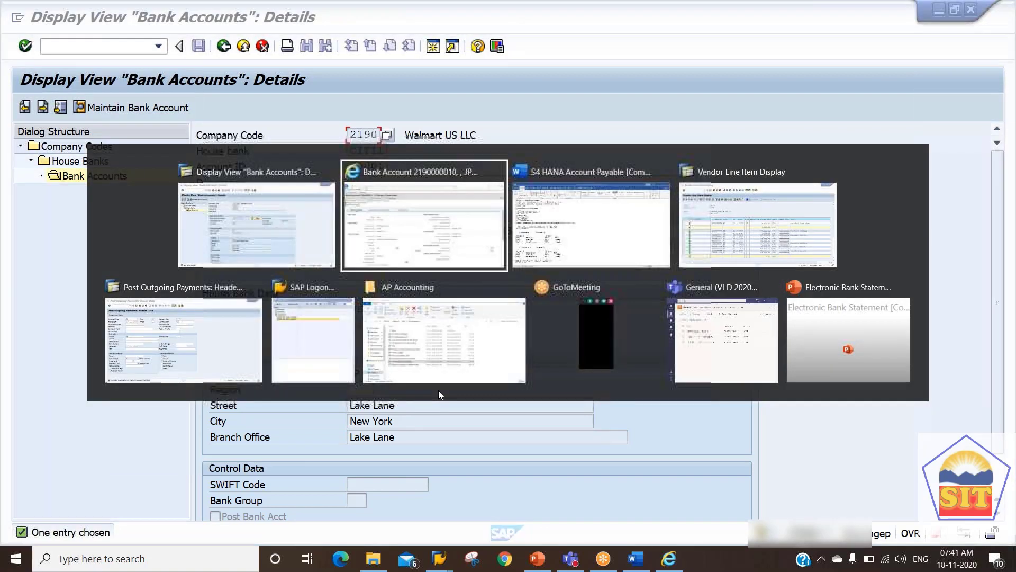
Read down the Word notes to the house bank steps, then return to the SAP account details.
key(Tab)
scroll(206, 311, down, 3)
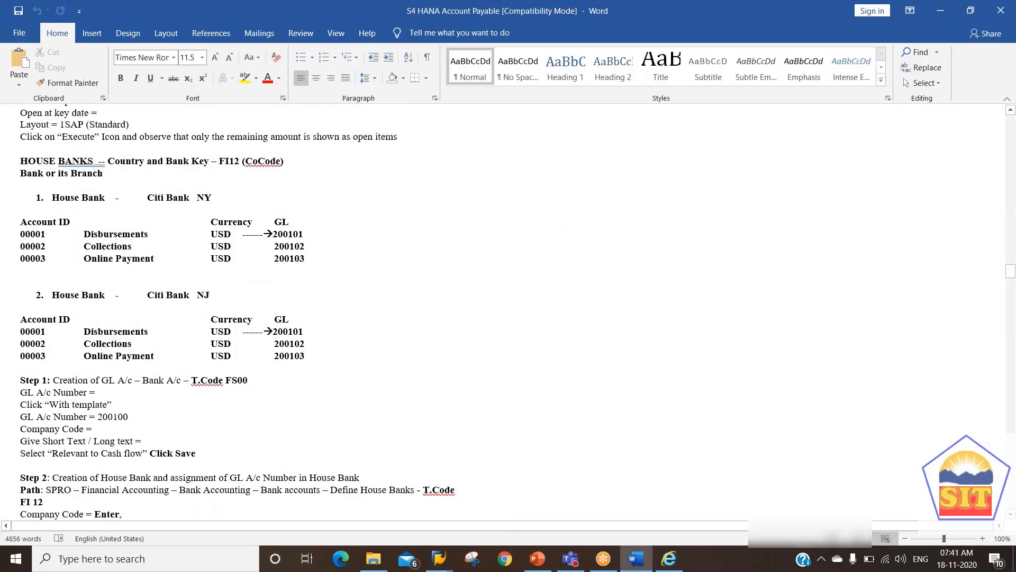
key(Down)
key(Down)
key(Down)
key(Down)
key(Down)
key(Down)
key(Down)
key(Down)
key(Down)
key(Down)
key(Down)
key(Down)
key(Down)
key(Down)
key(Down)
key(Down)
key(Down)
key(Down)
key(Down)
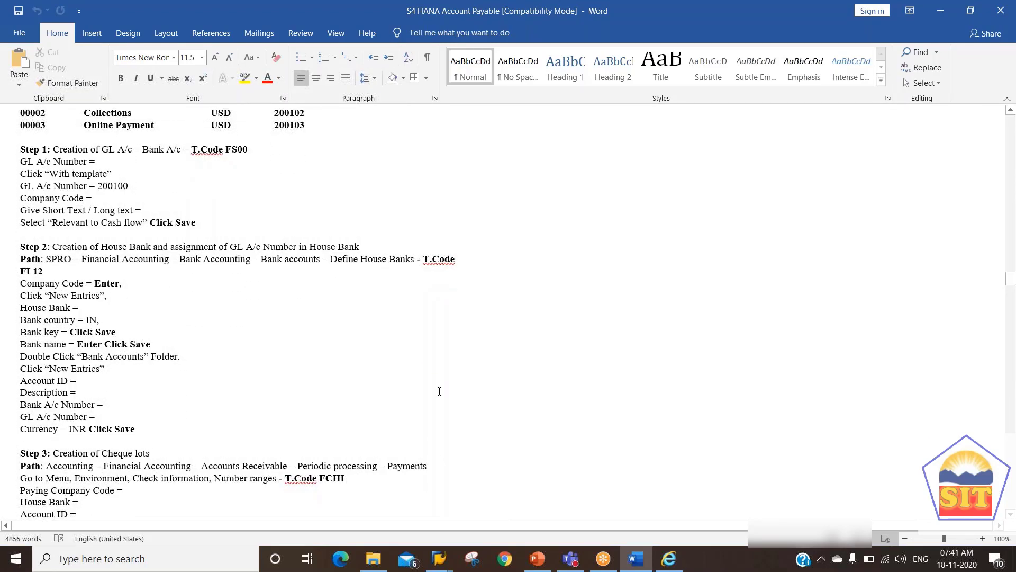
key(alt+Tab)
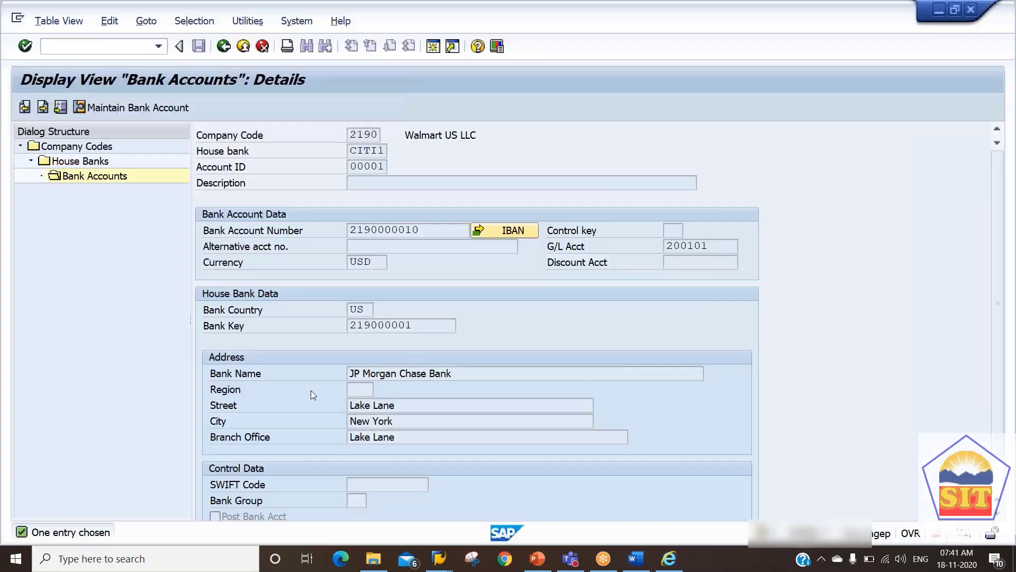
Start a vendor invoice with /nf-43 dated 17.11.2020 for vendor 21001.
click(90, 48)
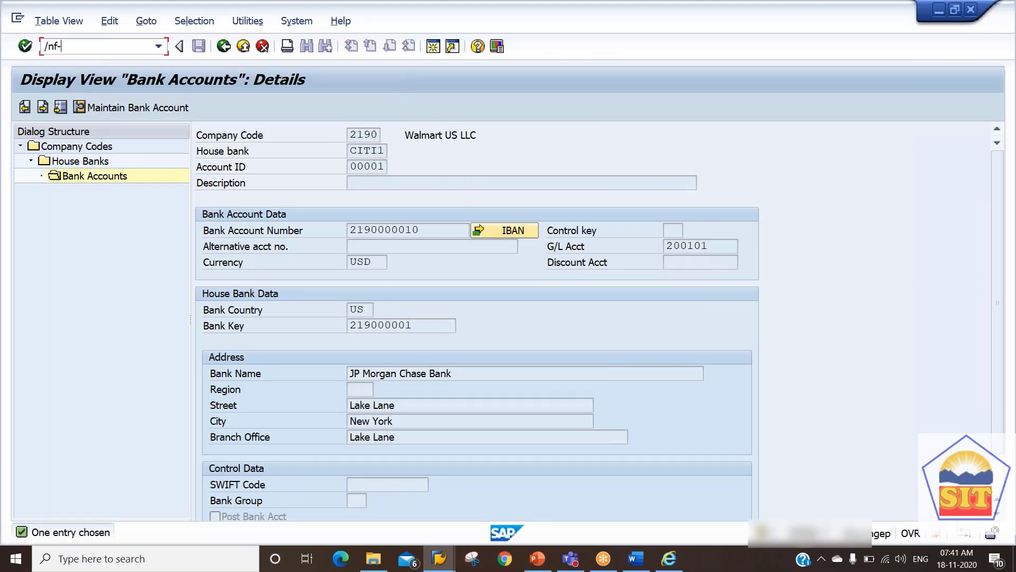
text(/nf-43)
key(Return)
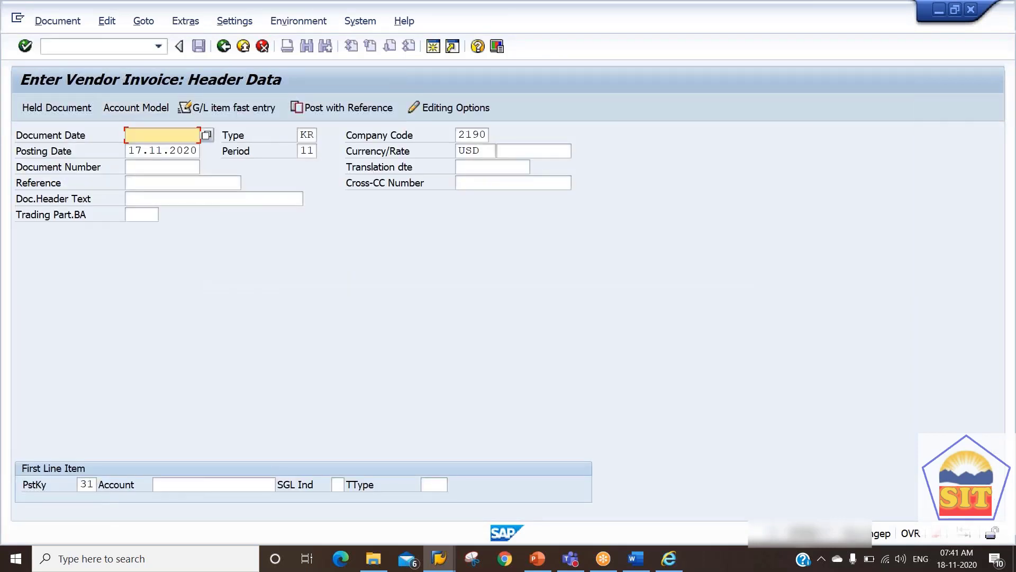
text(17.11.)
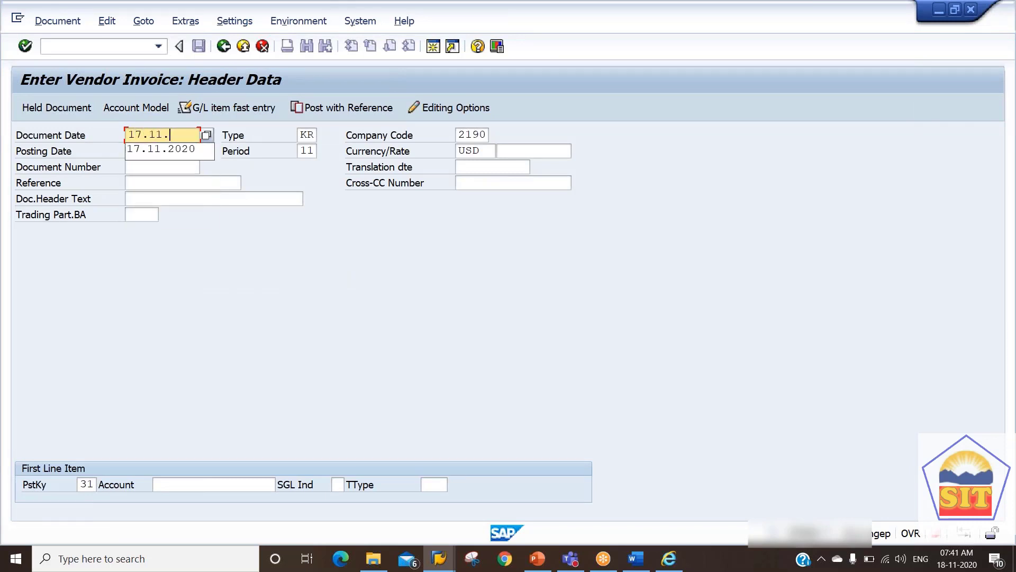
text(2020)
key(Tab)
key(Tab)
key(Tab)
key(Tab)
key(Tab)
key(Tab)
key(Tab)
key(Tab)
key(Tab)
key(Tab)
key(Tab)
key(Tab)
key(Tab)
key(Tab)
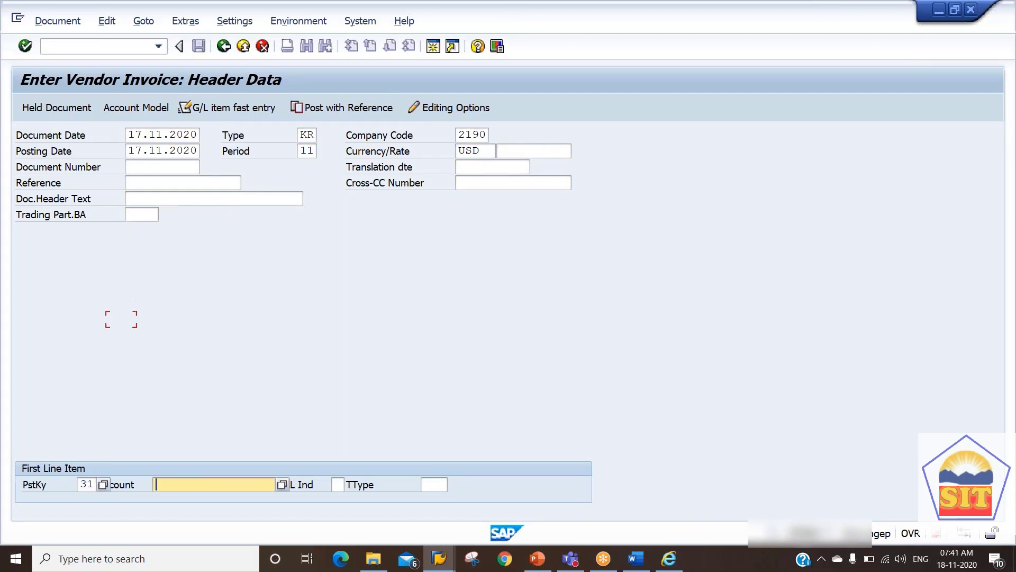
key(Tab)
key(shift+Tab)
key(Down)
key(Down)
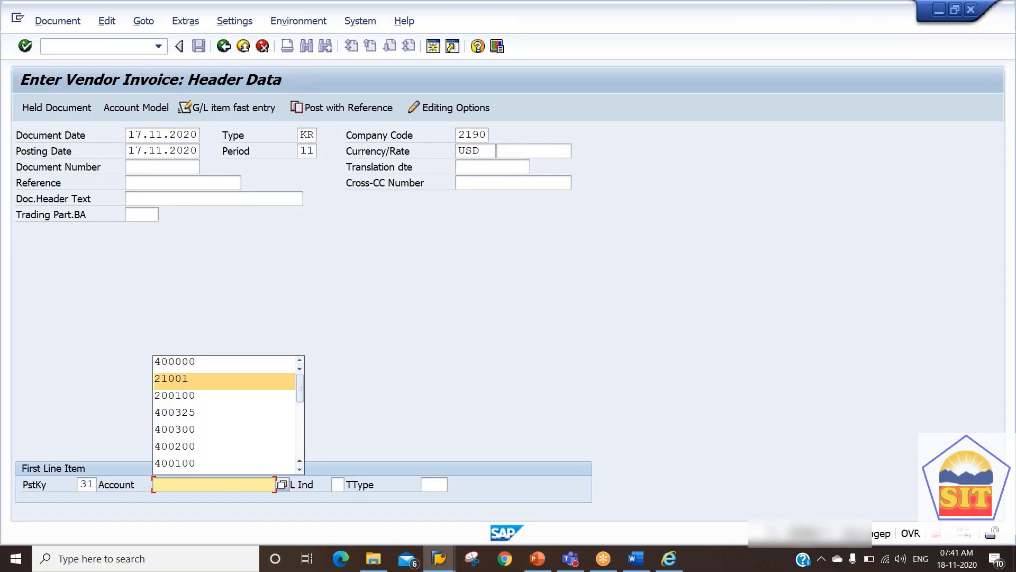
key(Return)
key(Return)
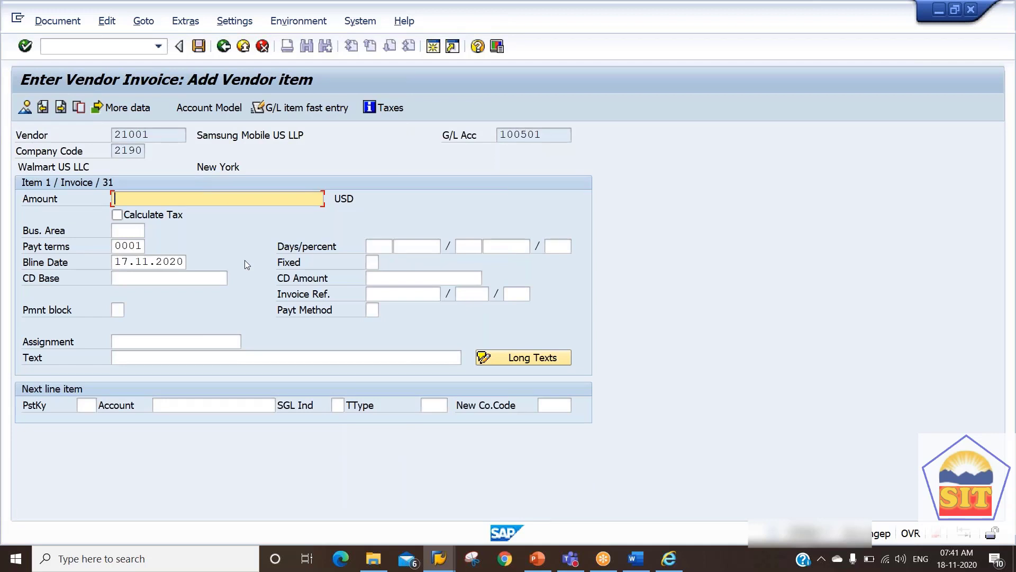
Give the vendor item amount 50000 and text 'purchase invoice'.
text(5000)
key(Tab)
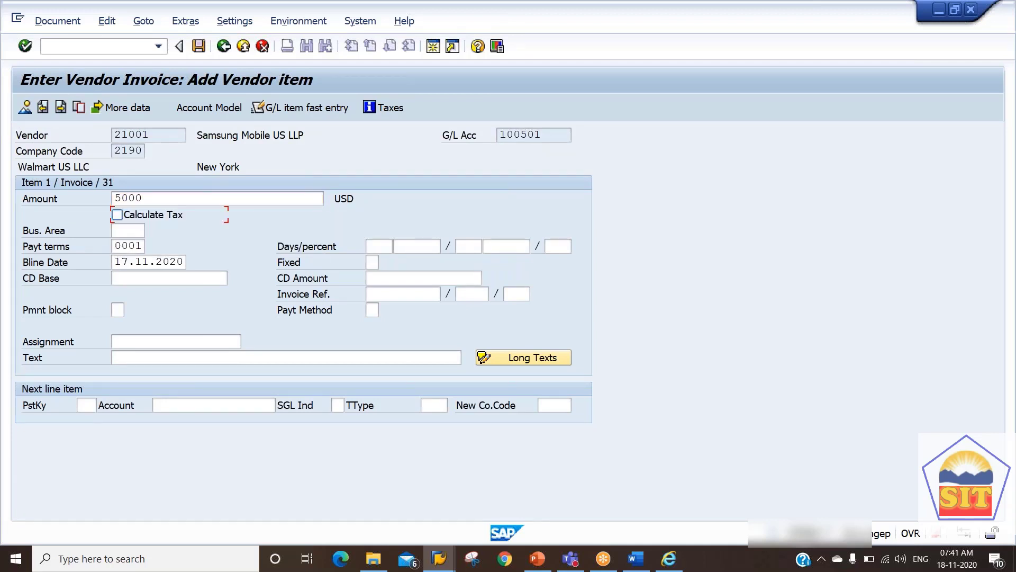
key(shift+Tab)
key(End)
text(0)
key(Tab)
key(Tab)
key(Tab)
key(Tab)
key(Tab)
key(Tab)
key(Tab)
key(Tab)
key(Tab)
key(Tab)
key(Tab)
key(Tab)
key(Tab)
key(Tab)
key(Tab)
key(Tab)
key(Tab)
key(Tab)
key(Tab)
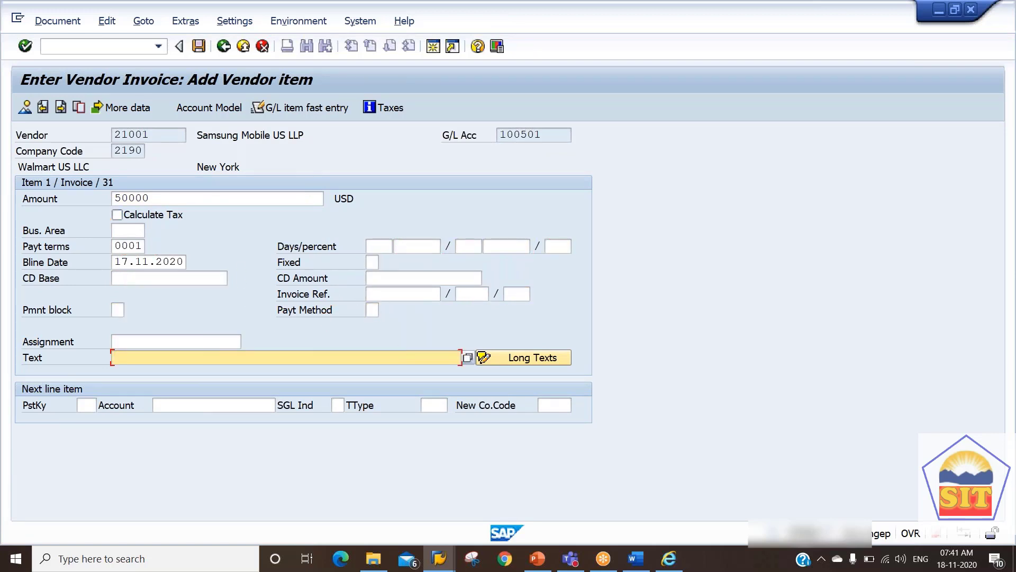
text(pu)
key(Down)
key(Tab)
Add a debit line with posting key 40 to G/L account 400000.
text(4)
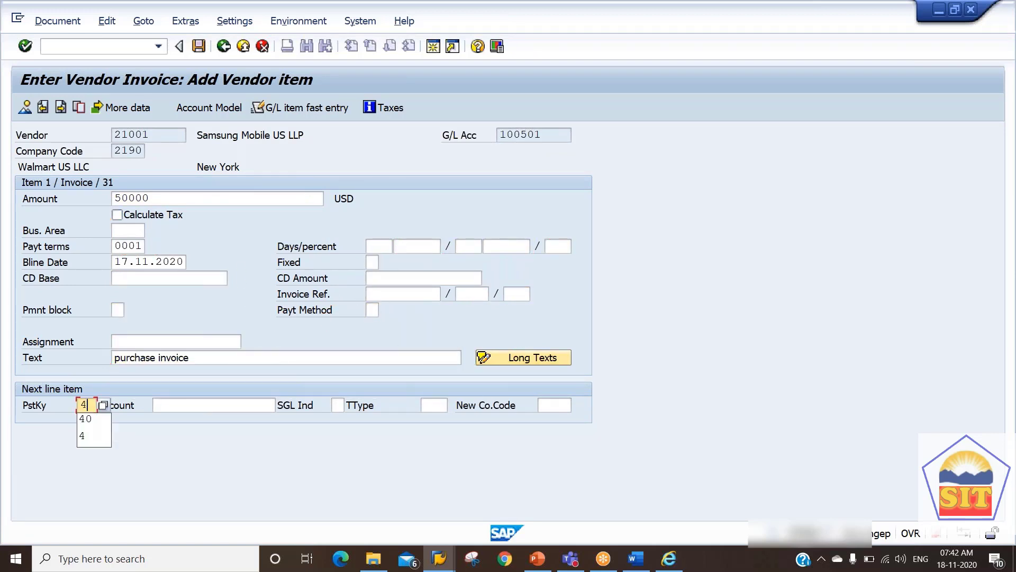
text(0)
key(Tab)
text(400000)
key(Tab)
key(Return)
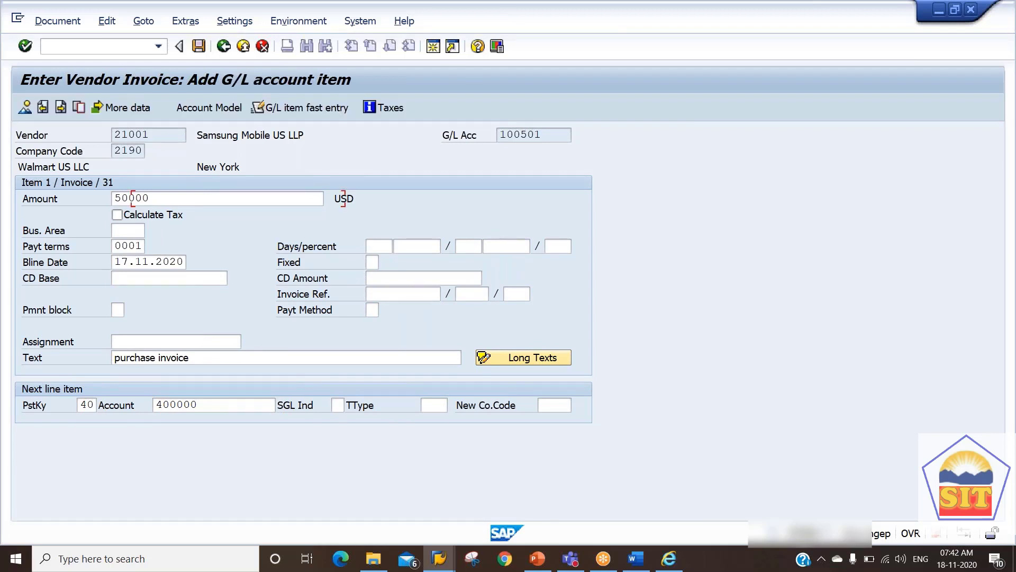
Complete the G/L line with text '+', review the document overview, and post the invoice.
key(Tab)
key(Tab)
key(Tab)
key(Tab)
key(Tab)
key(Tab)
key(Tab)
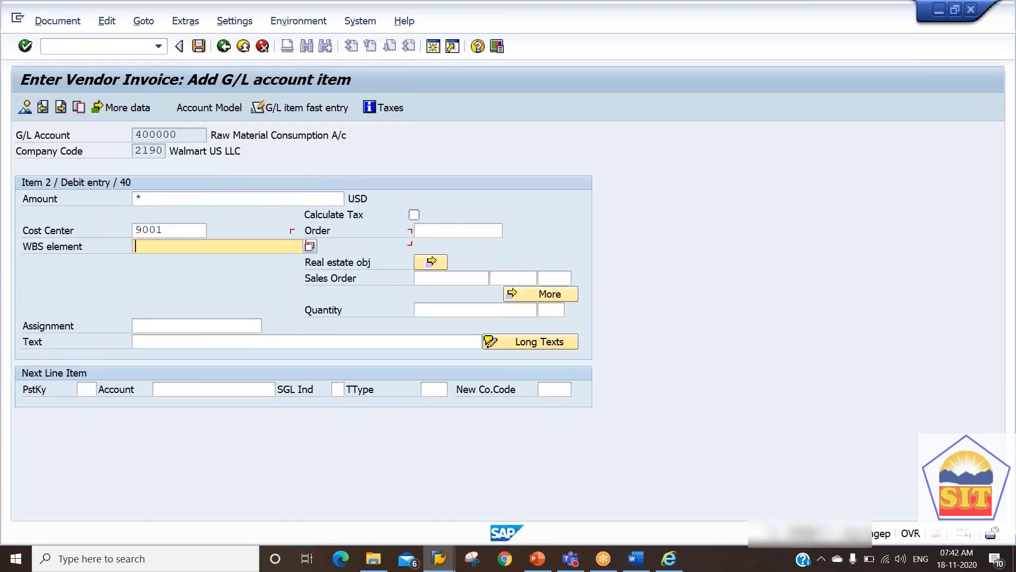
key(Tab)
key(Tab)
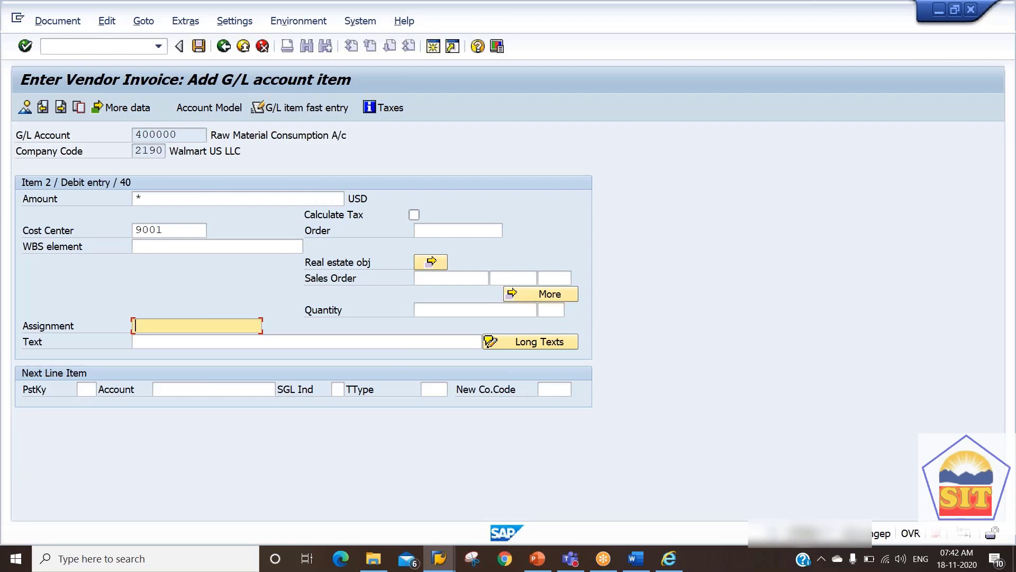
text(+)
key(BackSpace)
key(Tab)
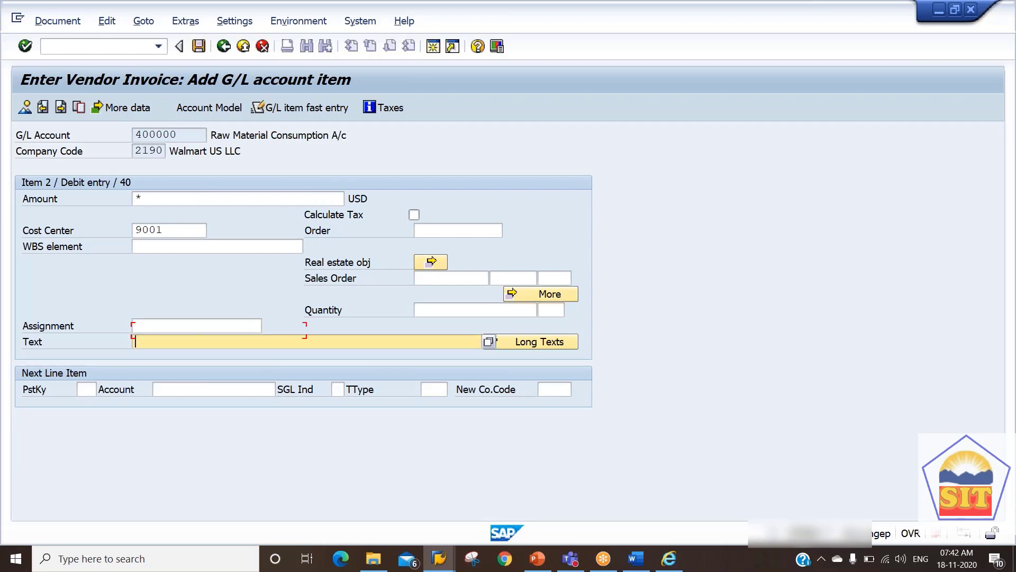
text(+)
click(24, 108)
click(198, 46)
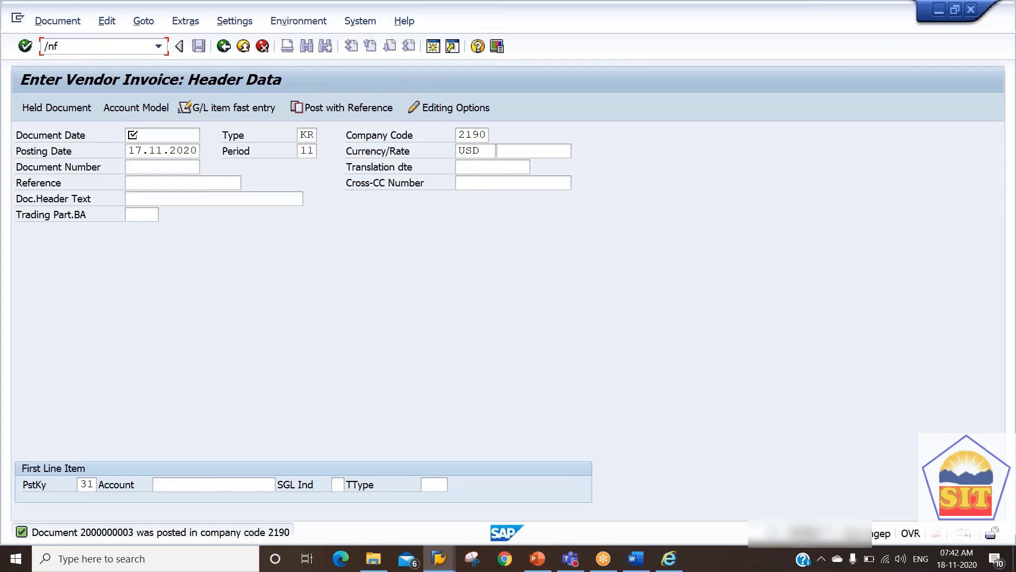
key(alt+Tab)
key(alt+Tab)
key(alt+Tab)
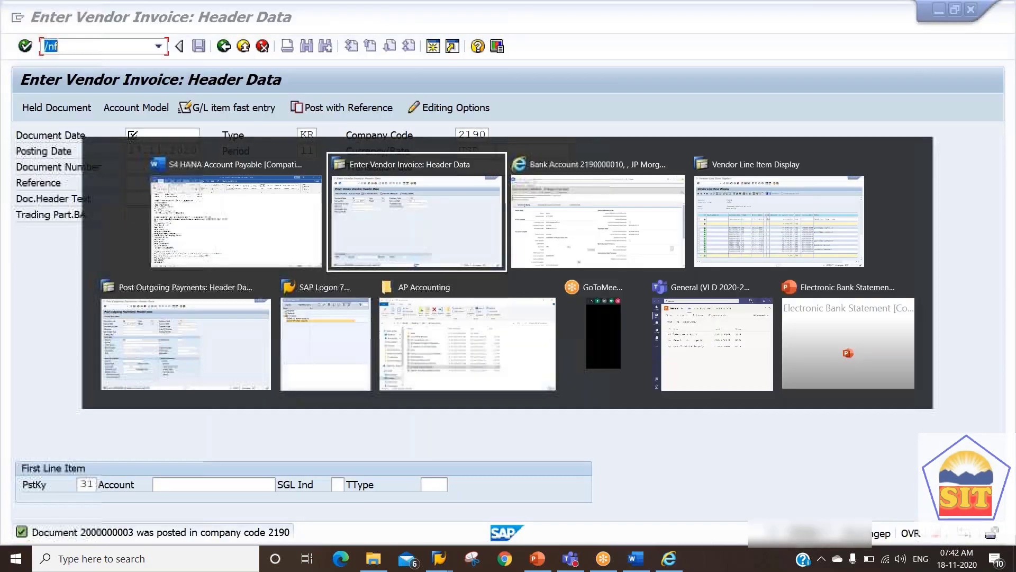
key(alt+Tab)
key(alt+Tab)
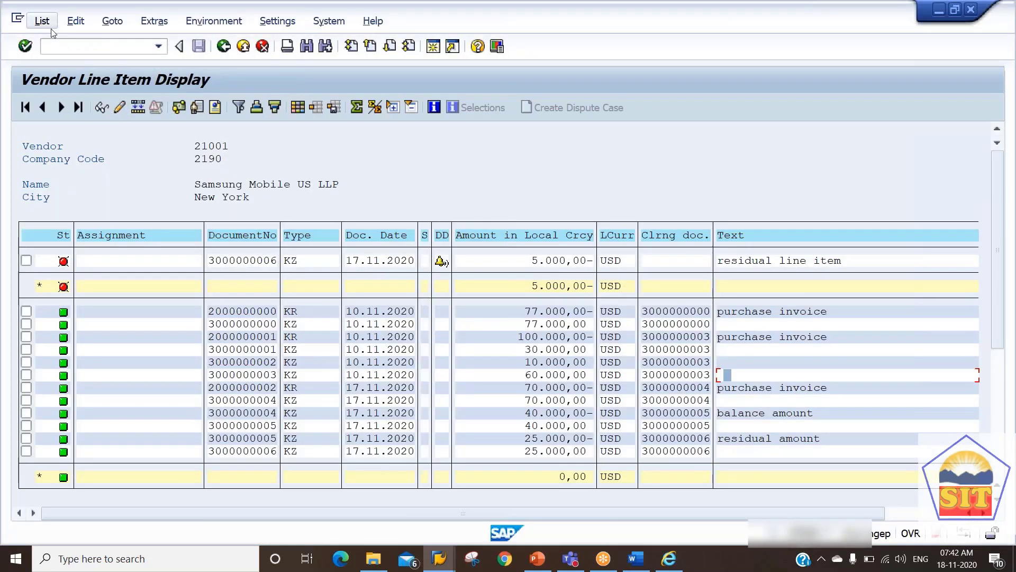
click(48, 24)
click(59, 60)
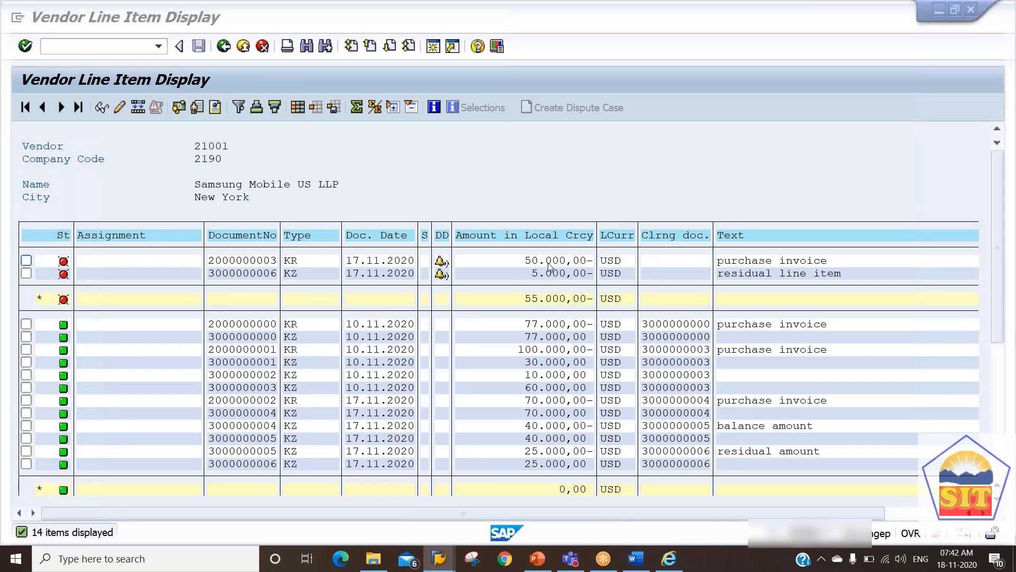
key(alt+Tab)
key(alt+Tab)
click(133, 45)
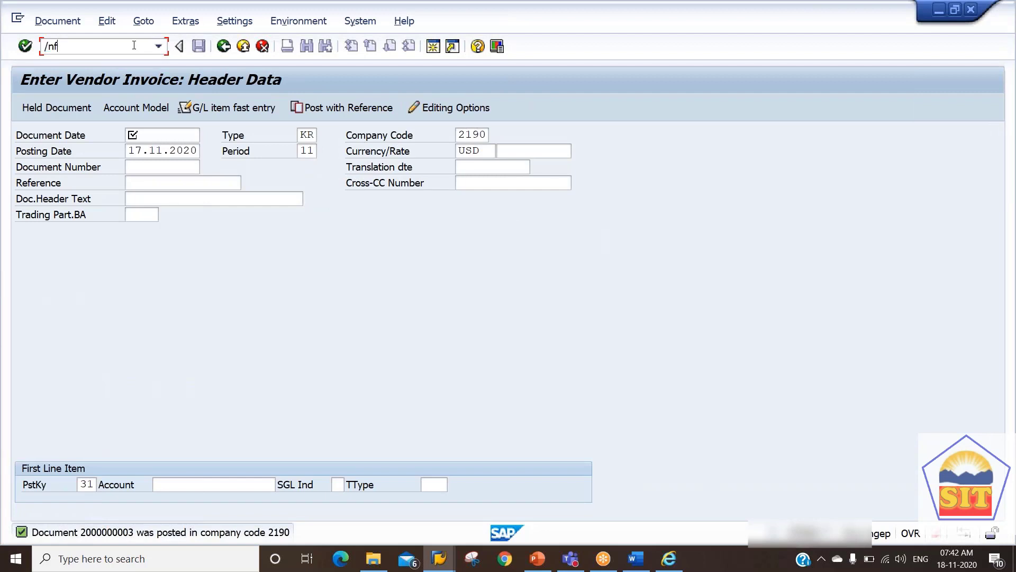
Start an outgoing payment (F-53) dated 17.11.2020 from bank G/L account 200101.
text(-53)
key(Return)
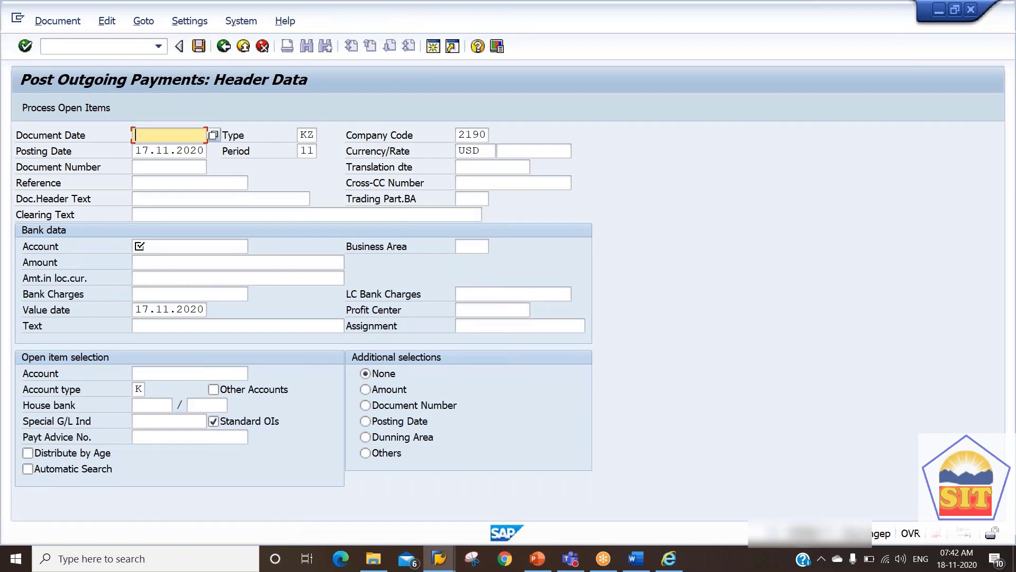
text(17.11.2020)
key(Tab)
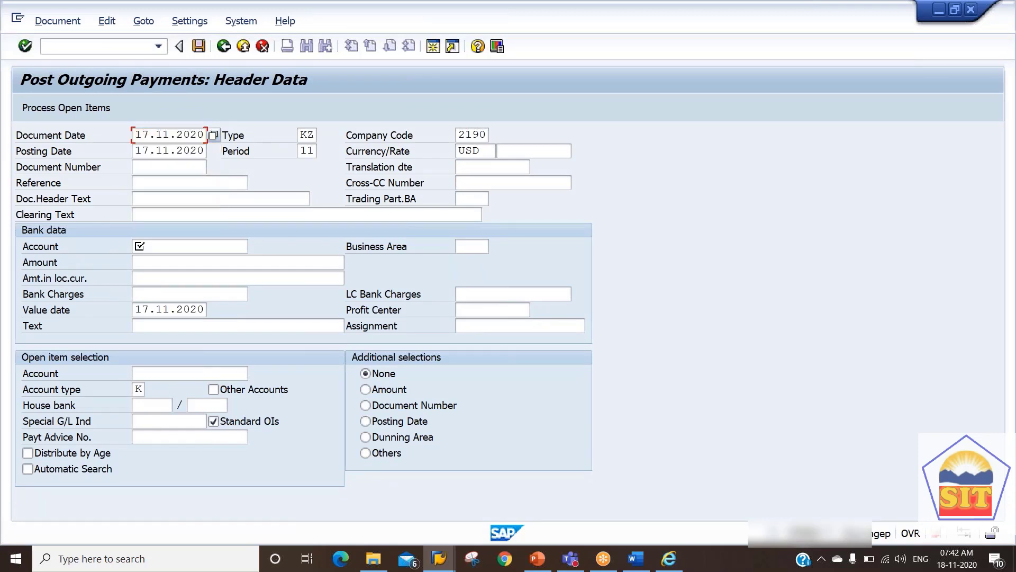
key(Tab)
key(Tab)
key(Tab)
key(Tab)
key(Tab)
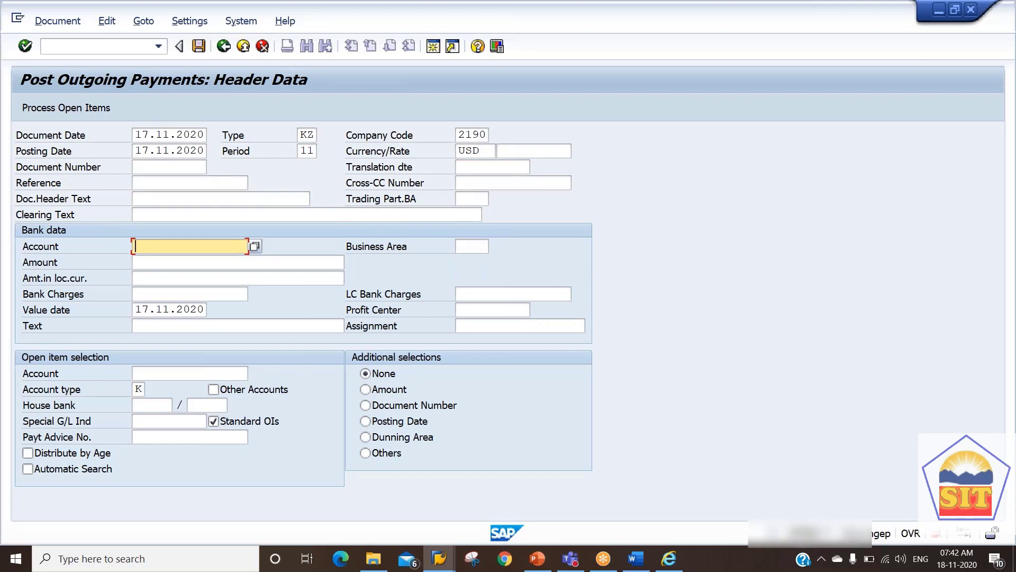
text(200101)
key(Tab)
key(Tab)
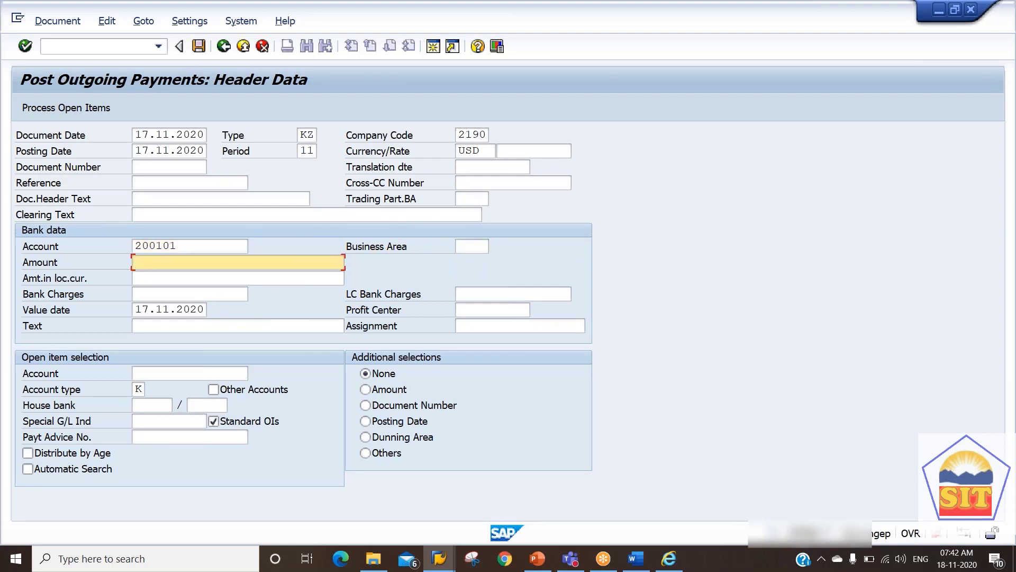
Enter payment amount 50000 and list vendor 21001's open items for clearing.
text(50000)
key(Tab)
key(Tab)
key(Tab)
key(Tab)
key(Tab)
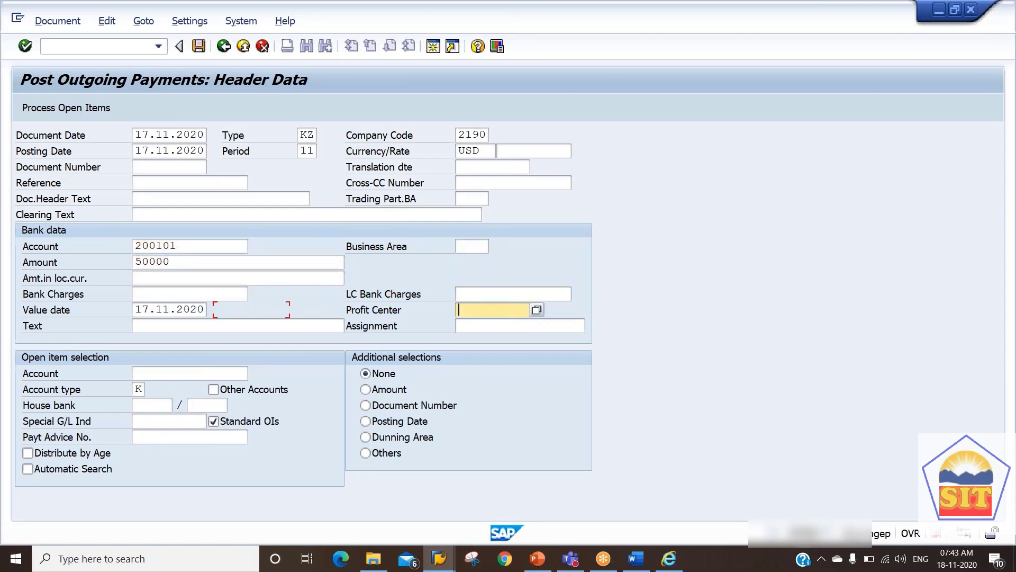
key(Tab)
key(Tab)
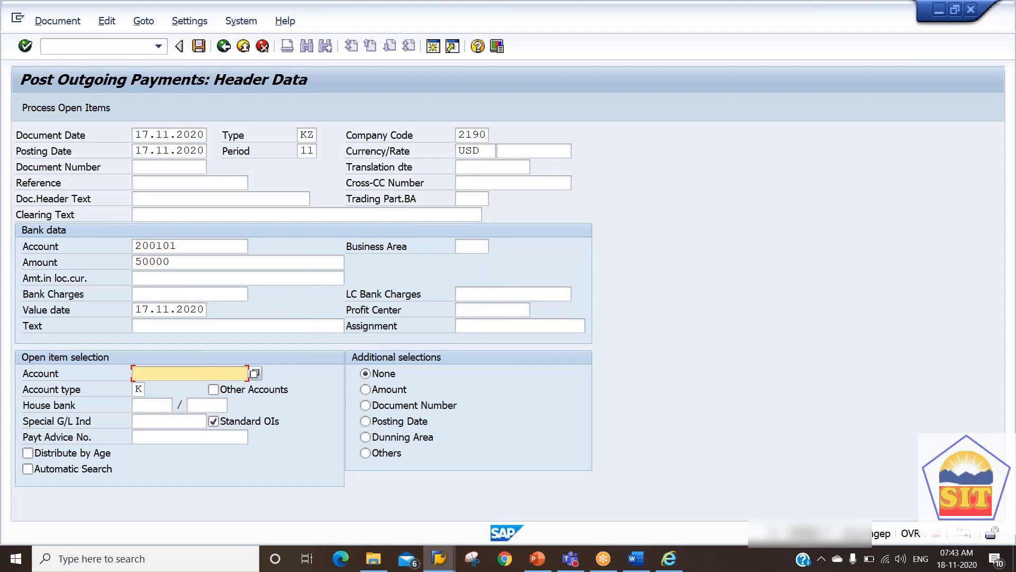
text(21)
key(Down)
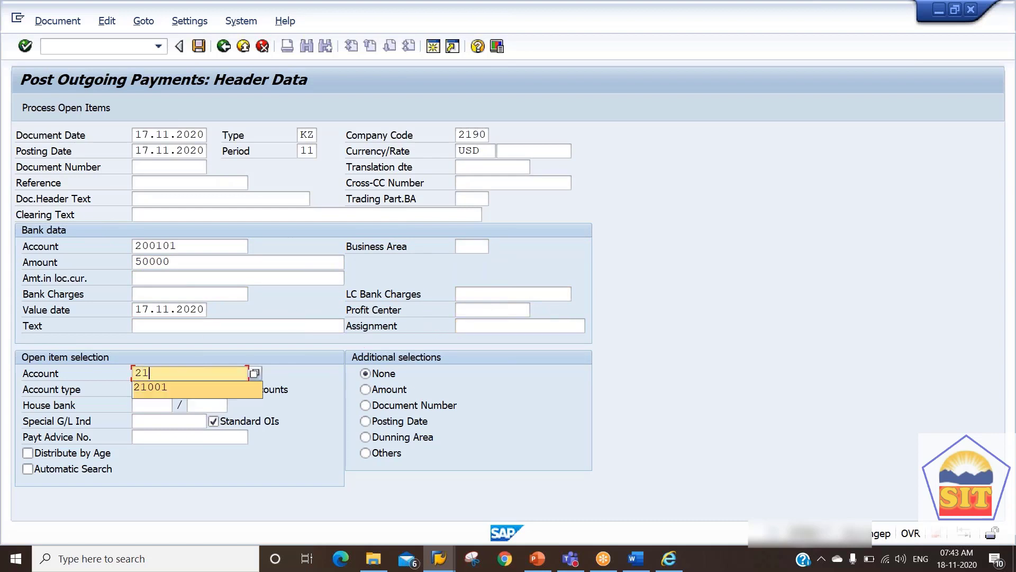
key(Return)
key(shift+F4)
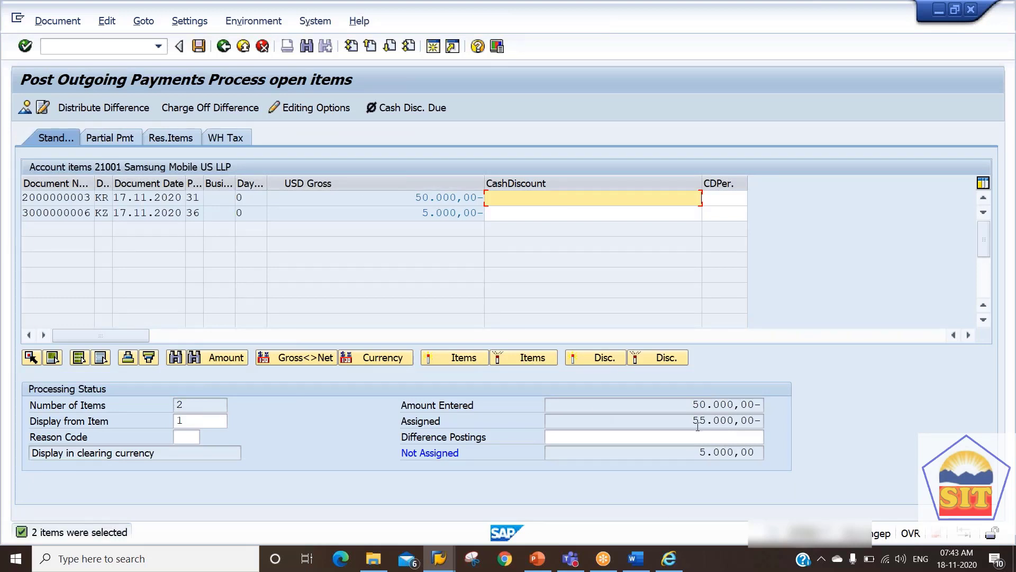
drag(694, 455, 797, 460)
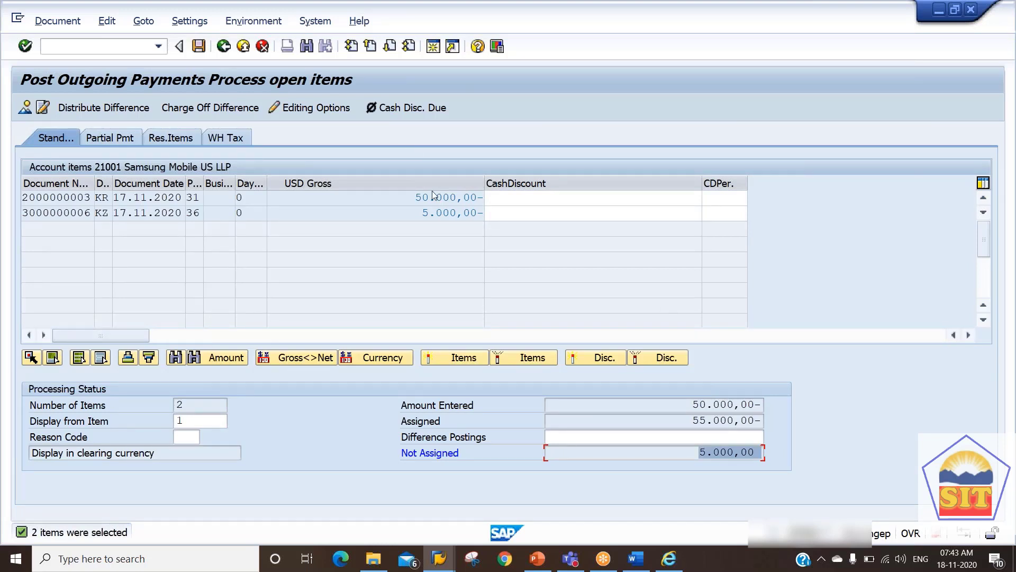
double_click(437, 211)
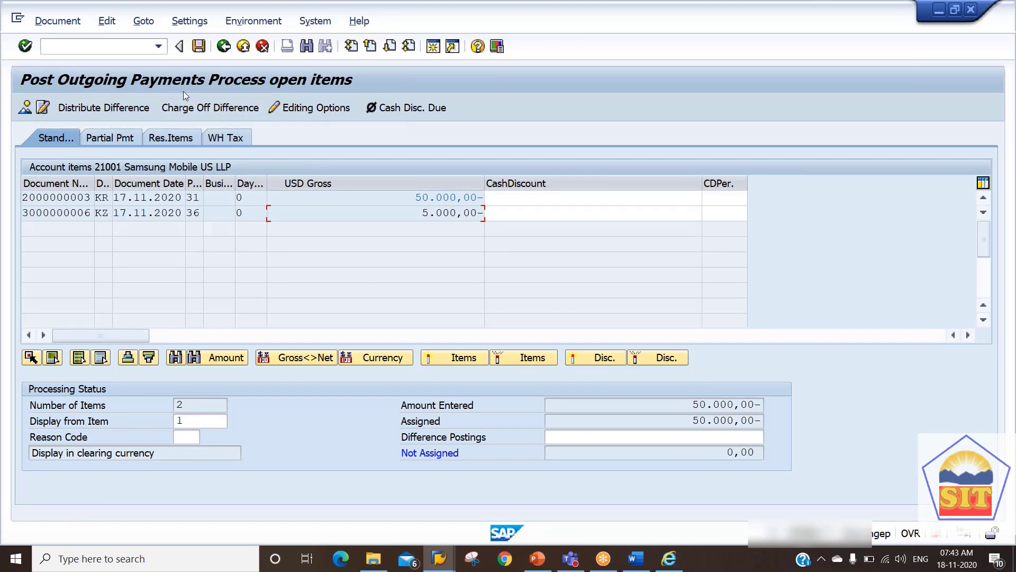
click(198, 47)
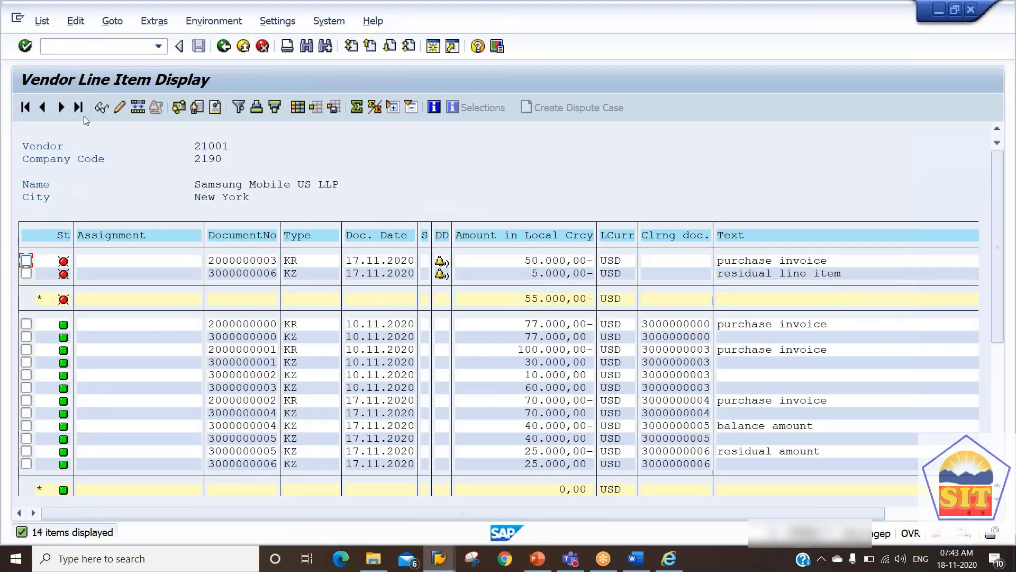
click(42, 20)
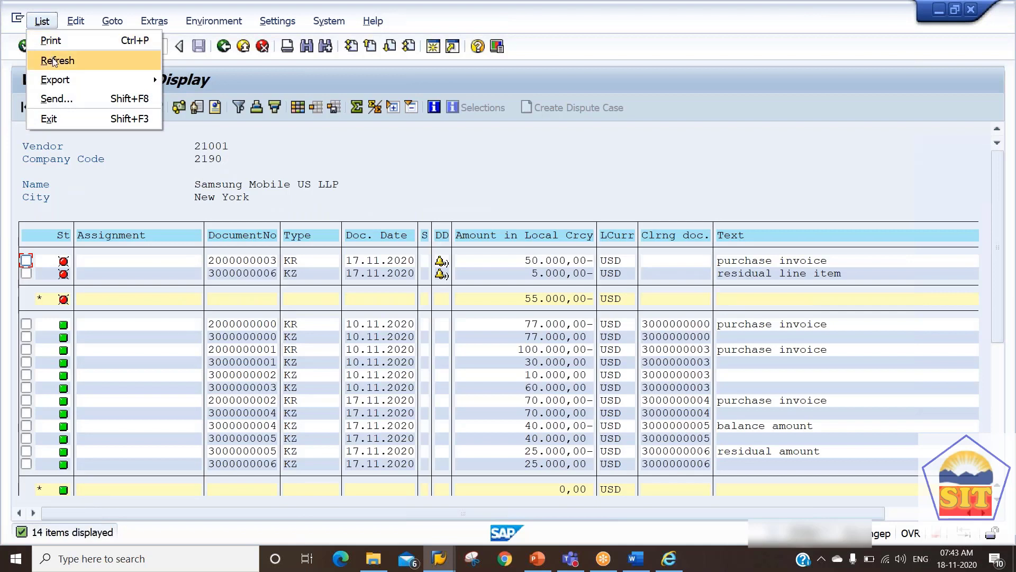
click(55, 61)
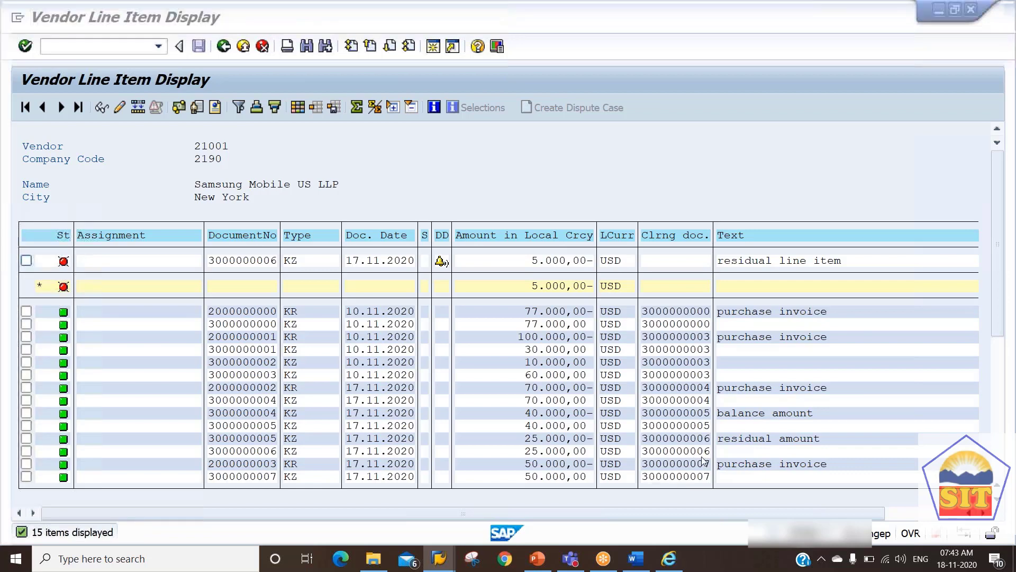
key(alt+Tab)
scroll(77, 515, down, 4)
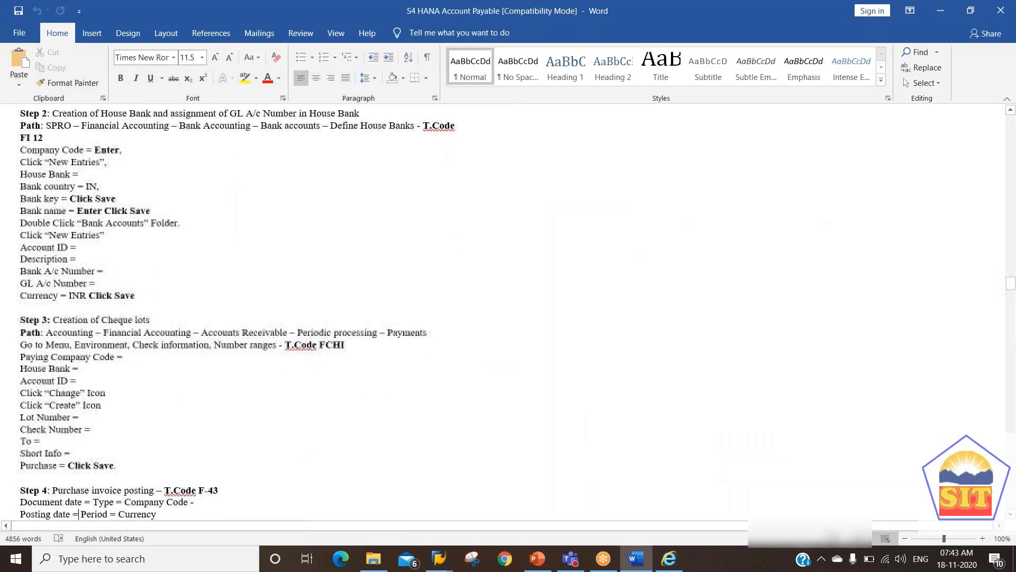
Review the Step 3 cheque lot instructions in Word, then return to SAP.
click(39, 441)
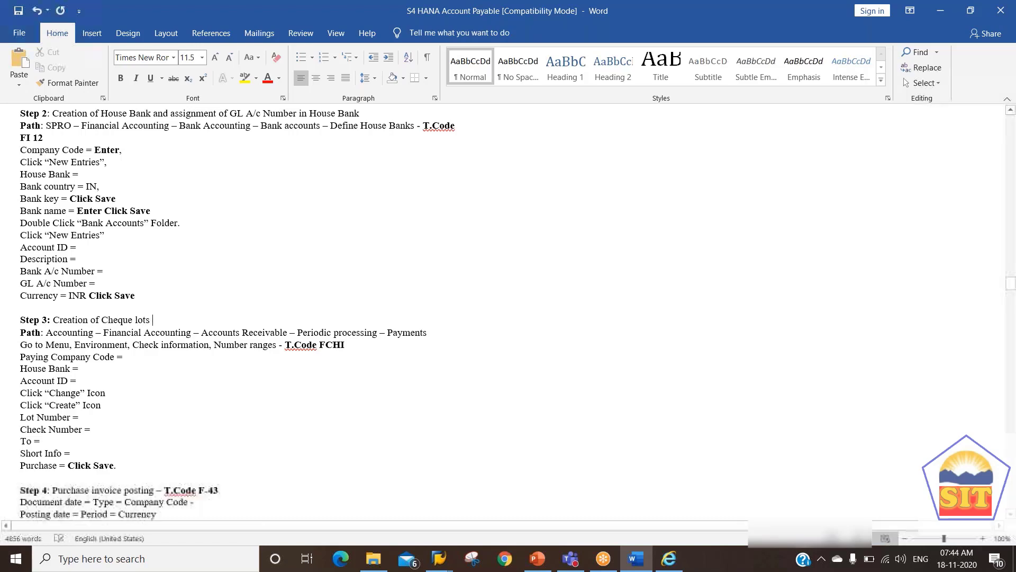
key(alt+Tab)
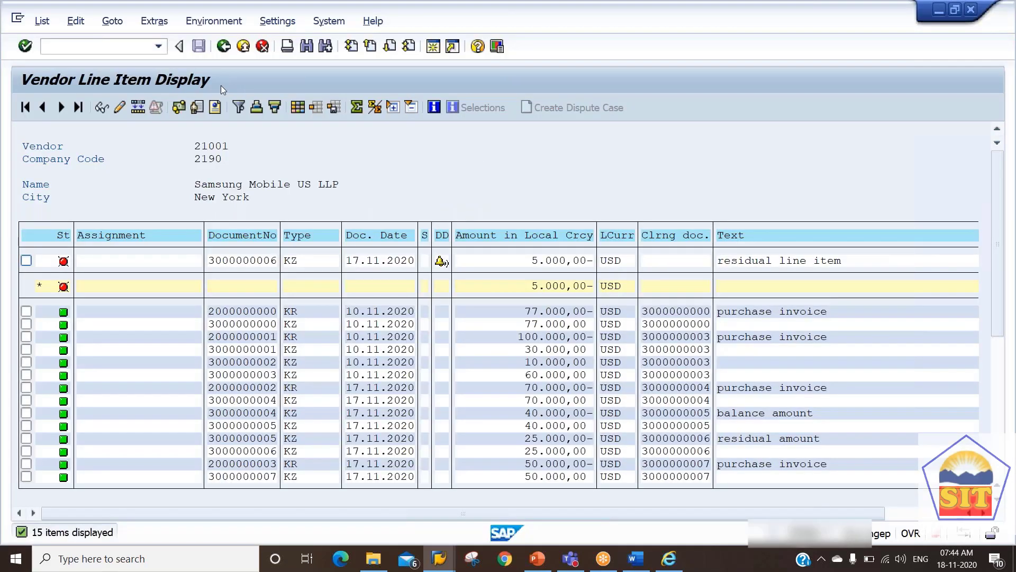
Launch transaction FCHI to reach Check Lots for paying company code 2190.
key(alt+Tab)
key(alt+Tab)
click(68, 50)
text(/nfch)
key(Return)
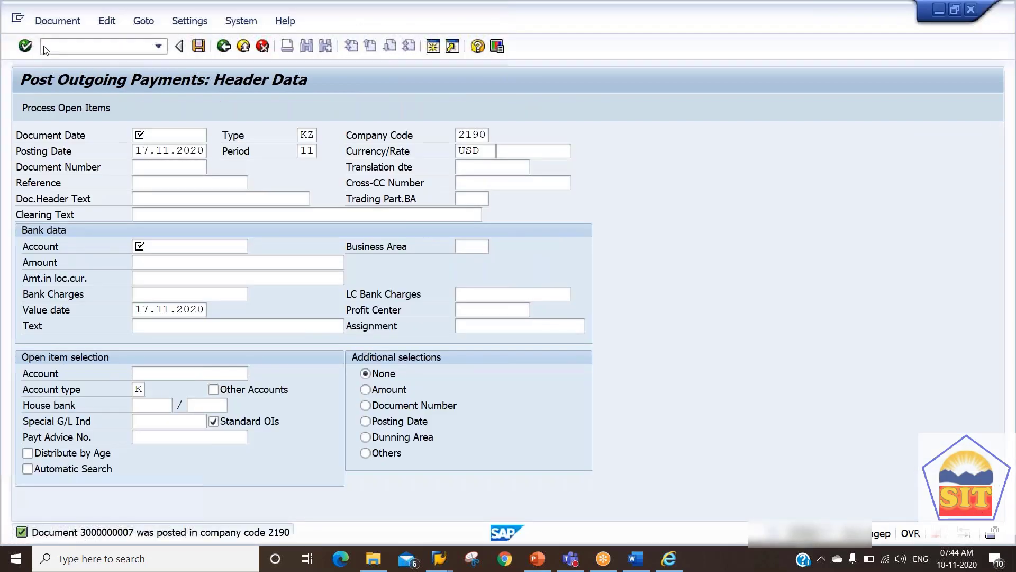
click(50, 44)
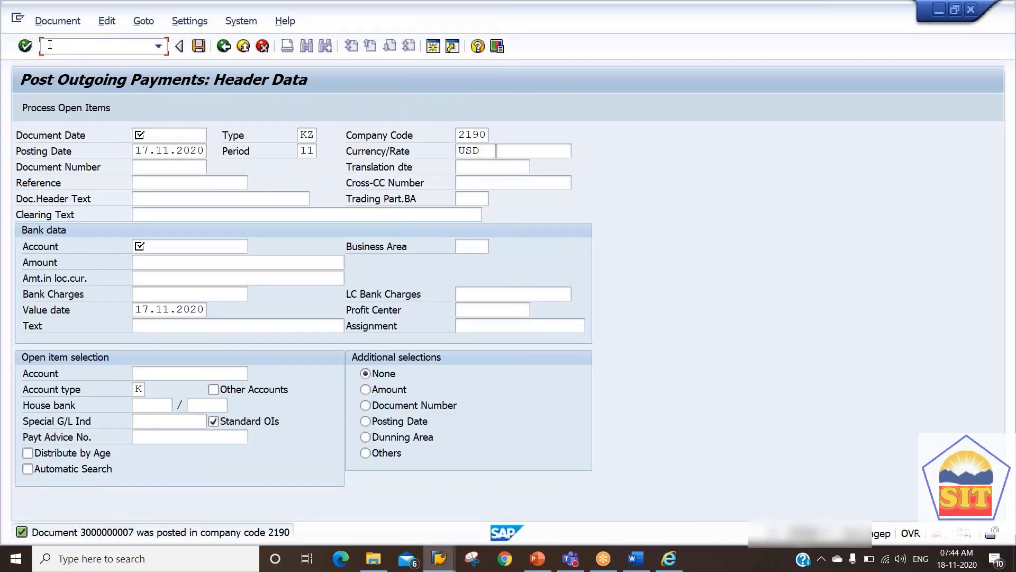
text(/nfchi)
key(Return)
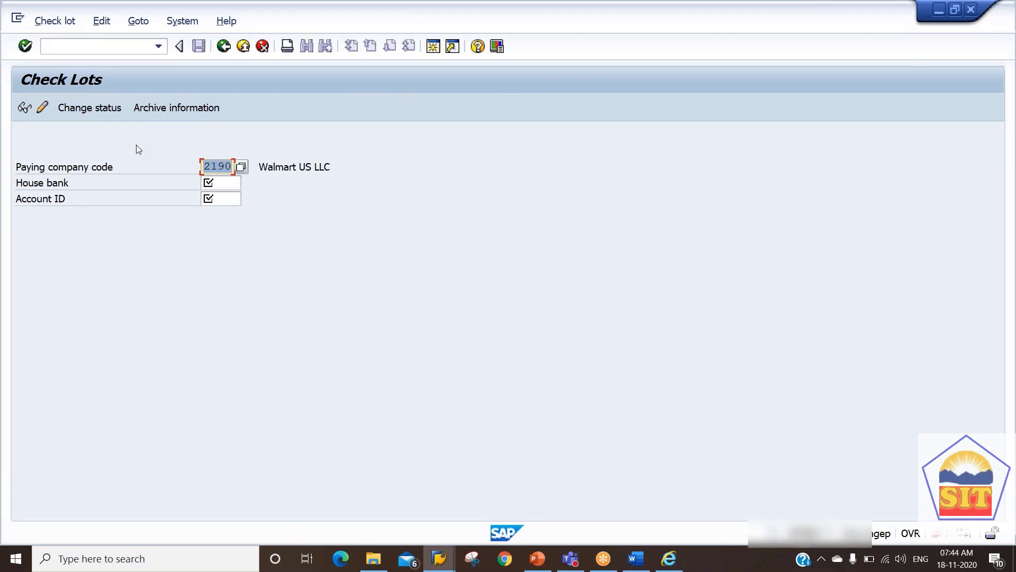
Select house bank CITI1 with account ID 00001, switch to change mode and start a new lot.
click(227, 201)
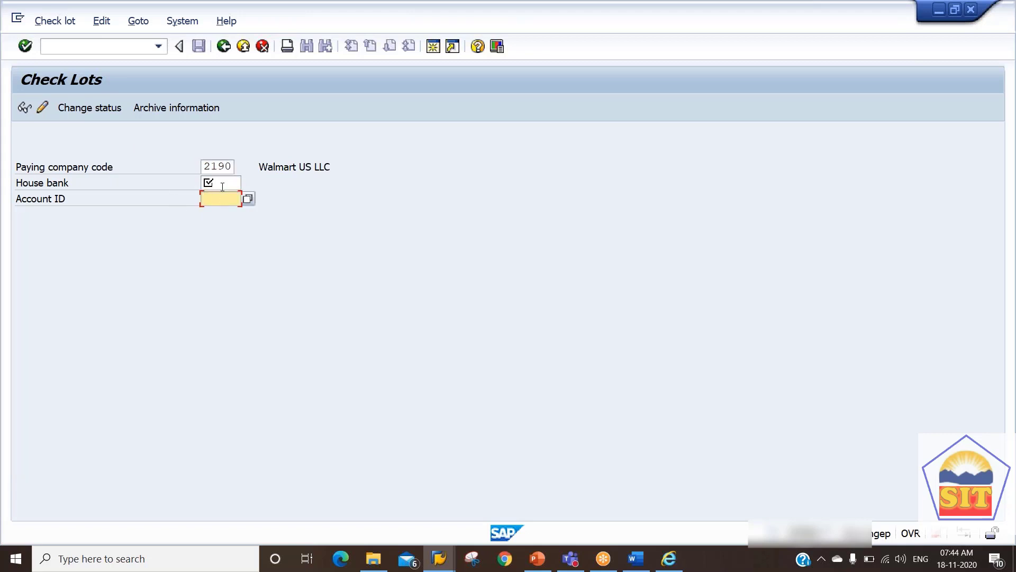
click(222, 183)
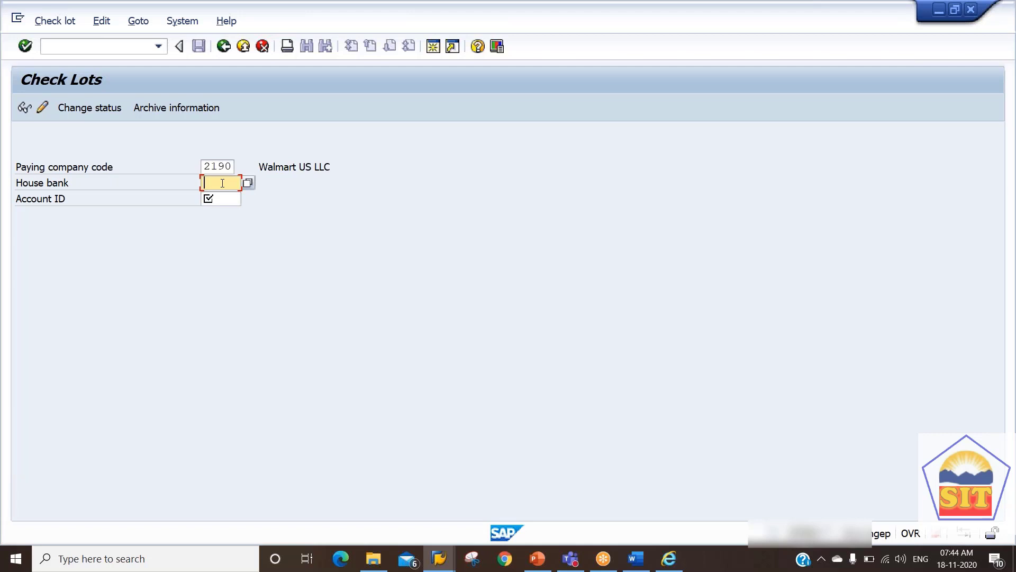
text(21)
key(BackSpace)
key(BackSpace)
text(citi1)
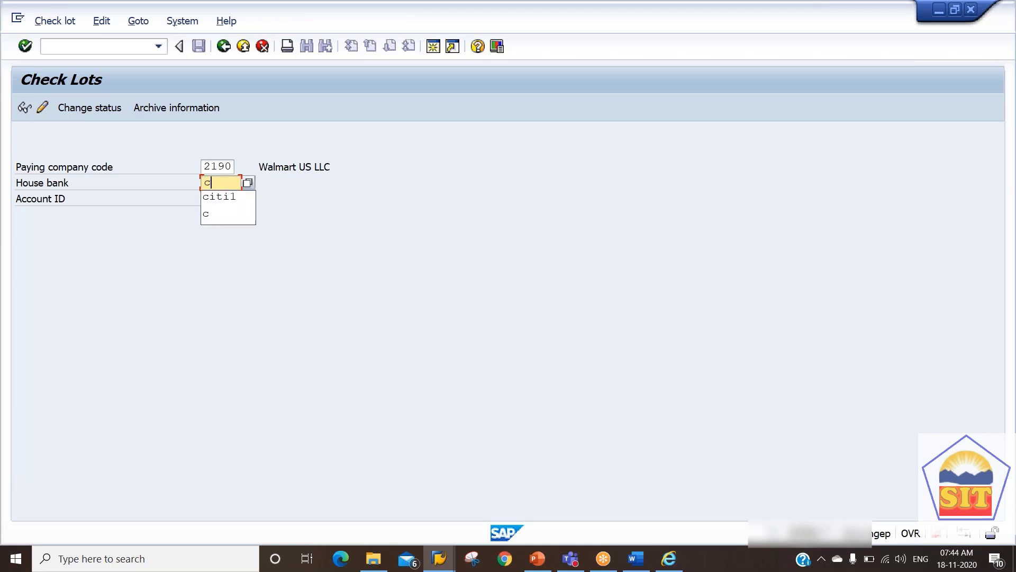
key(Tab)
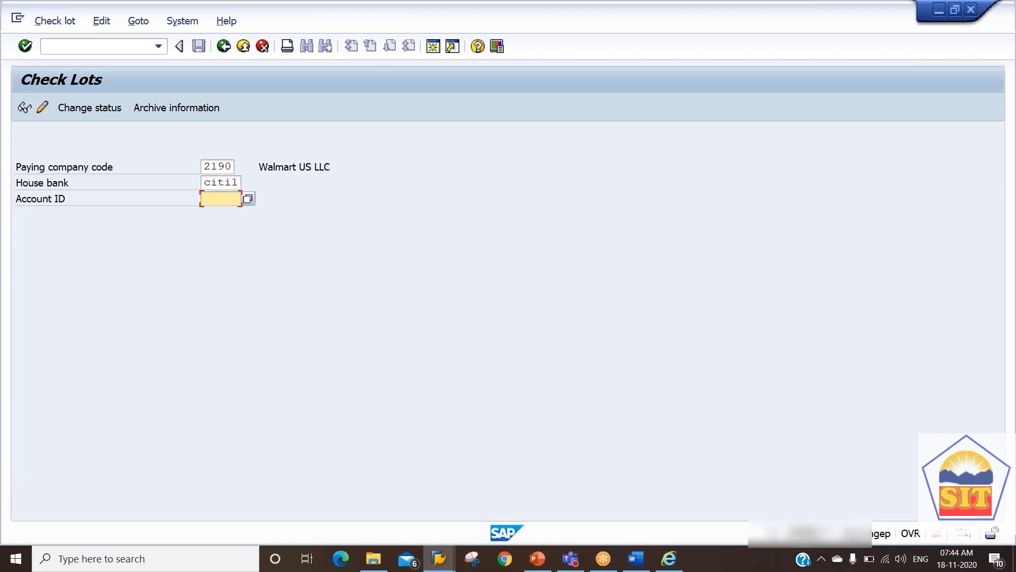
text(00001)
click(43, 108)
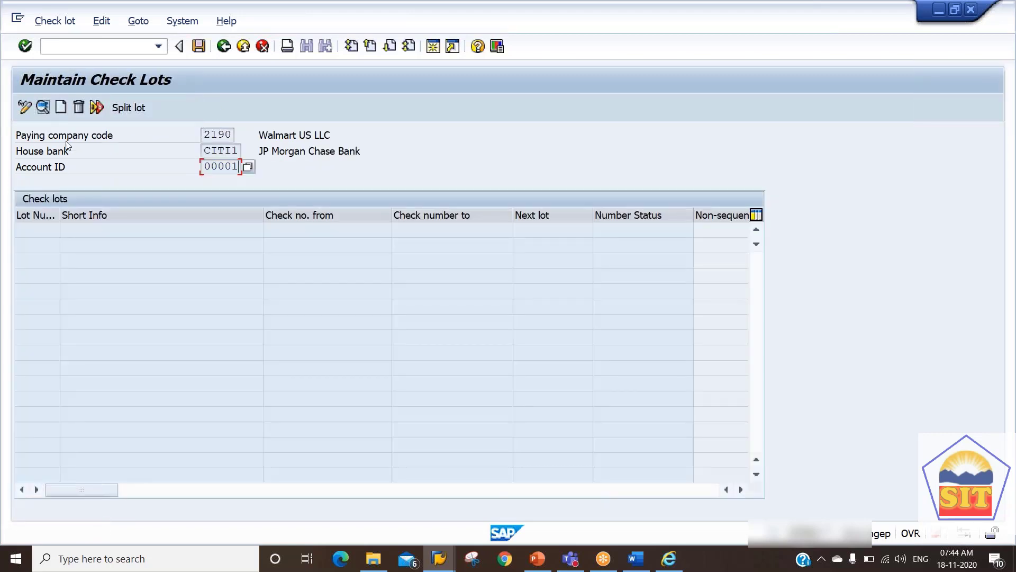
click(62, 107)
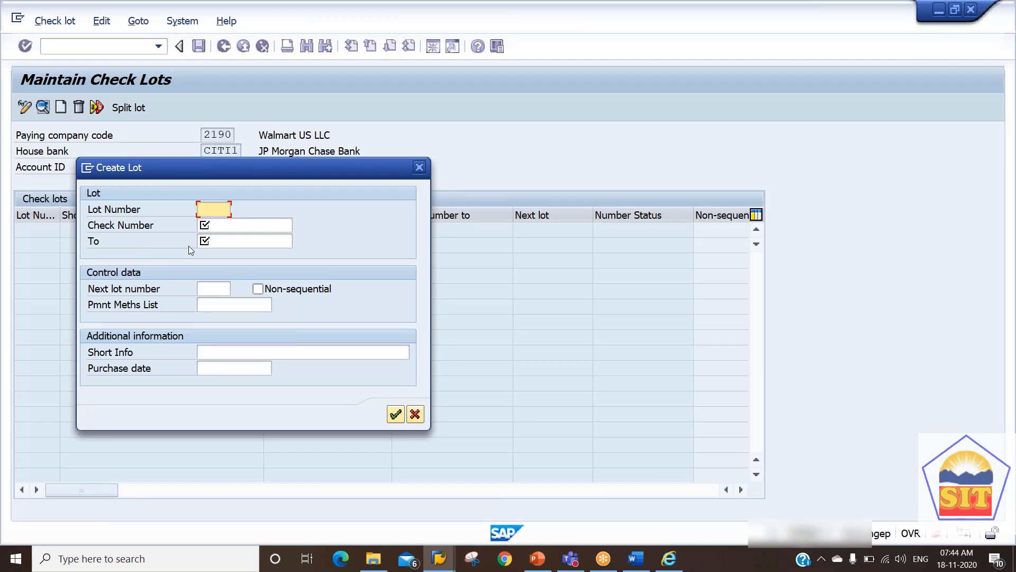
Enter lot number 2190 with check numbers 21901 to 21999.
text(2190)
click(231, 225)
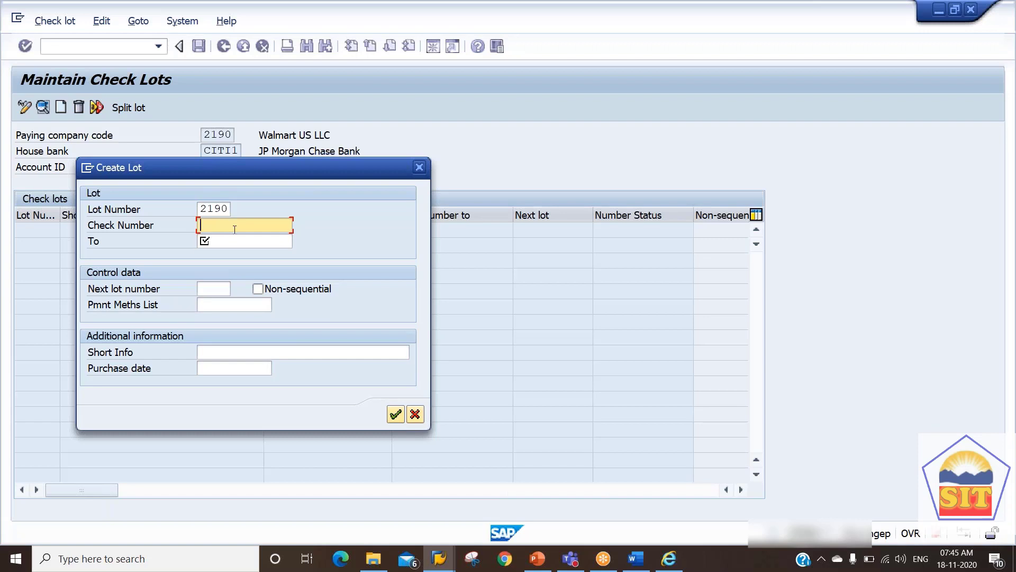
text(21901)
key(Tab)
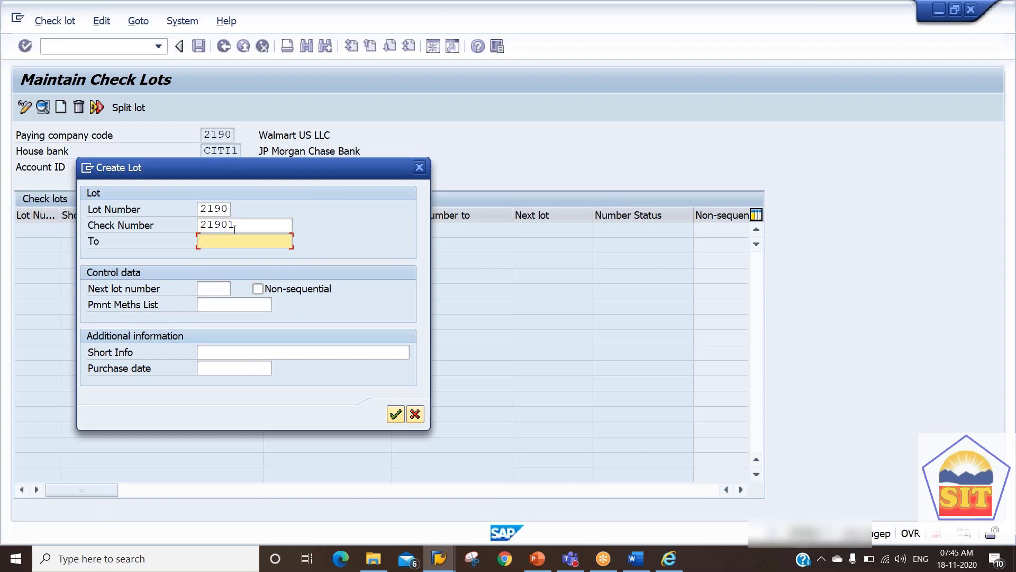
text(21999)
click(240, 225)
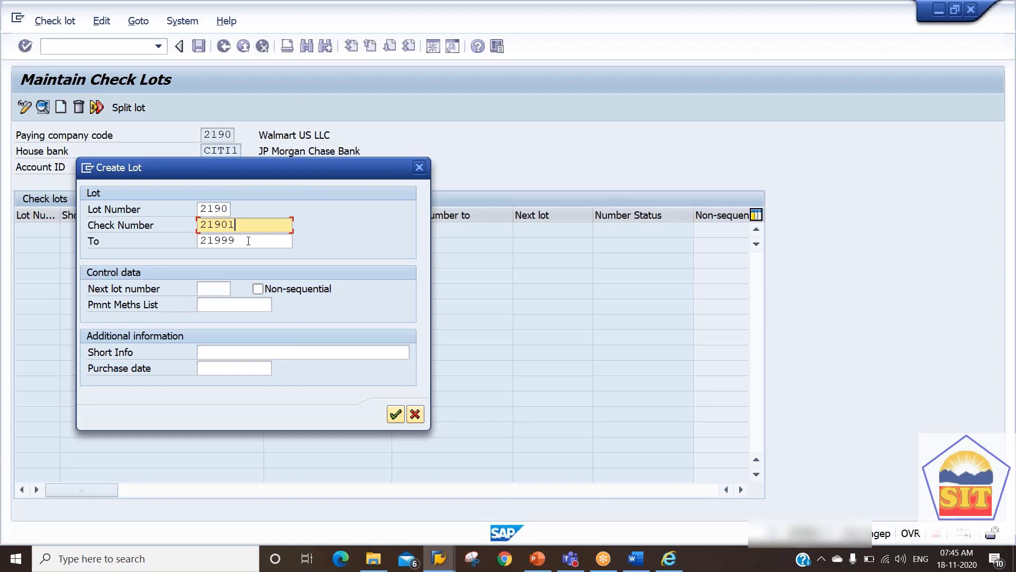
Add short info 'Citi Bank Check Book' and purchase date 01.11.2020, then confirm and save.
click(278, 352)
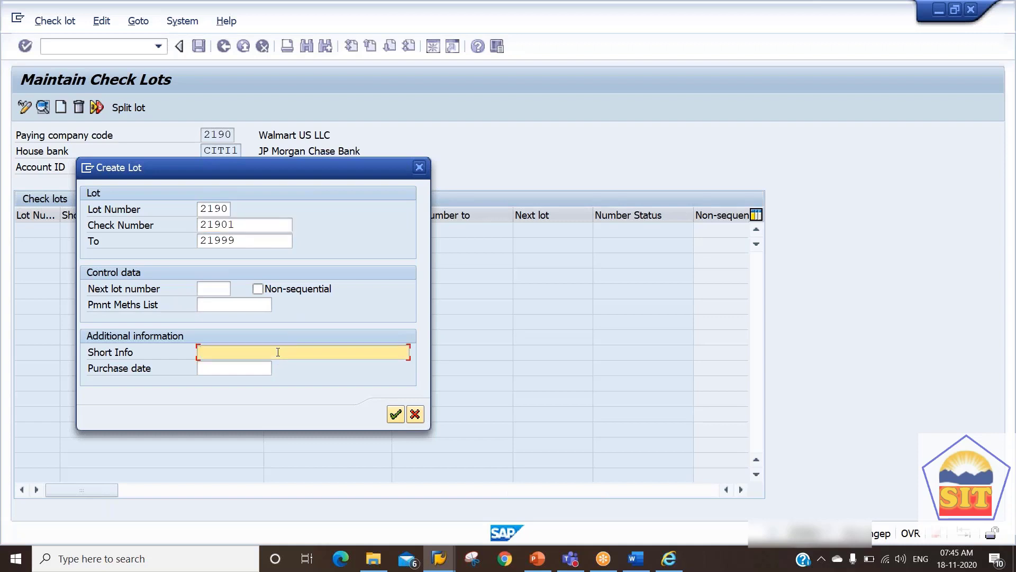
text(Citi)
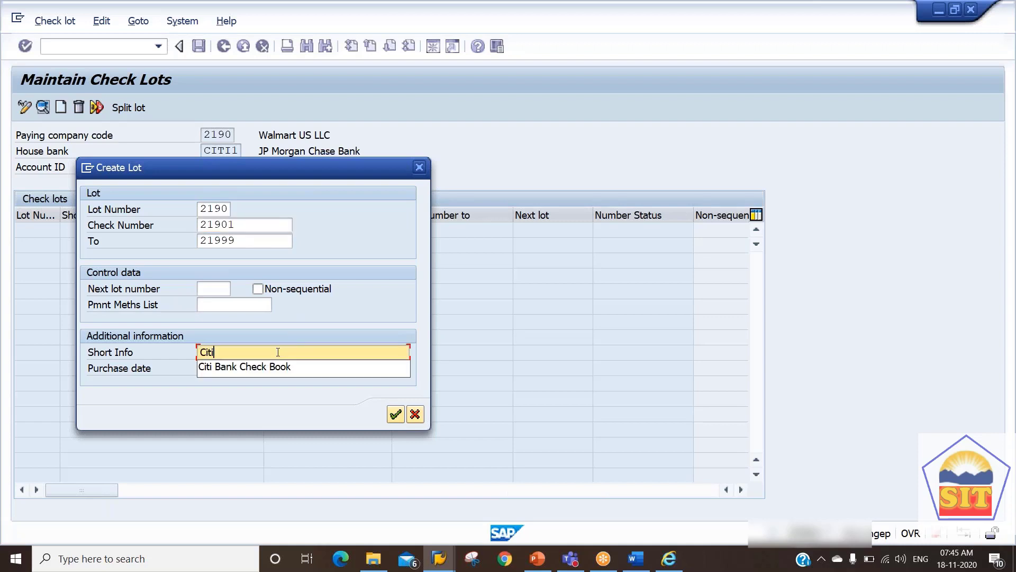
key(Down)
key(Return)
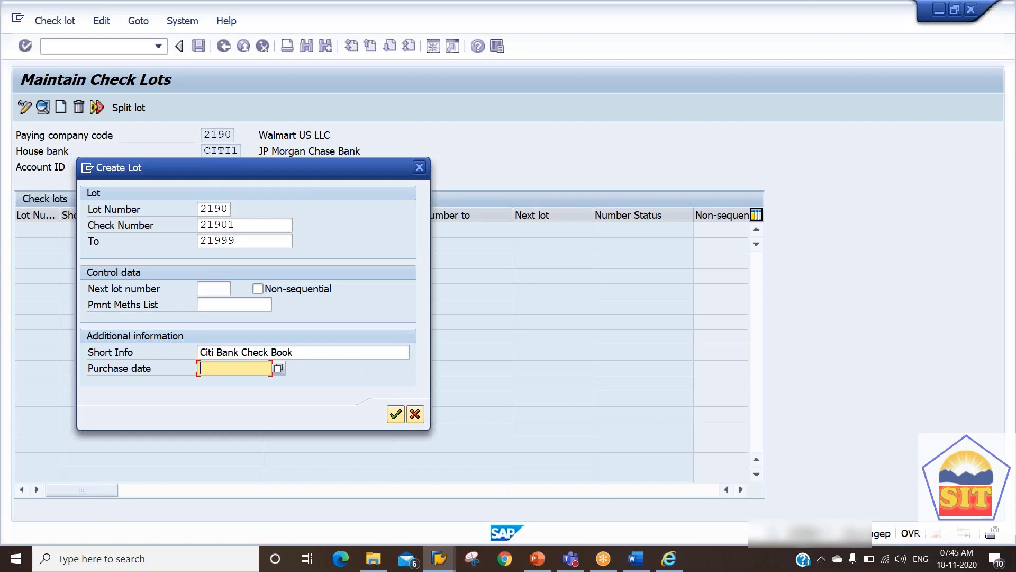
text(01.11.2020)
click(396, 414)
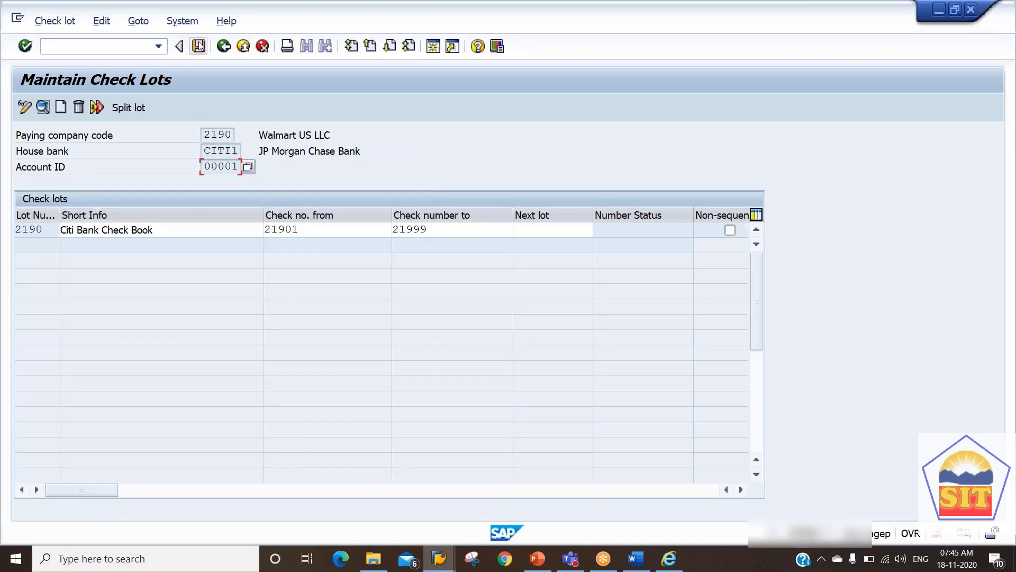
click(199, 46)
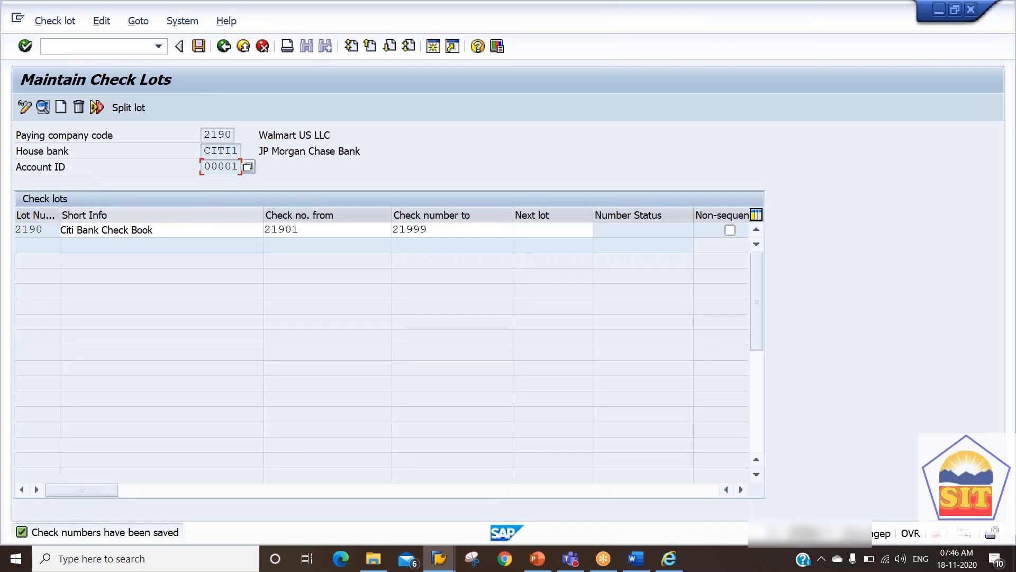
Review the Step 4 and Step 5 instruction blocks in the Word notes.
key(alt+Tab)
key(alt+Tab)
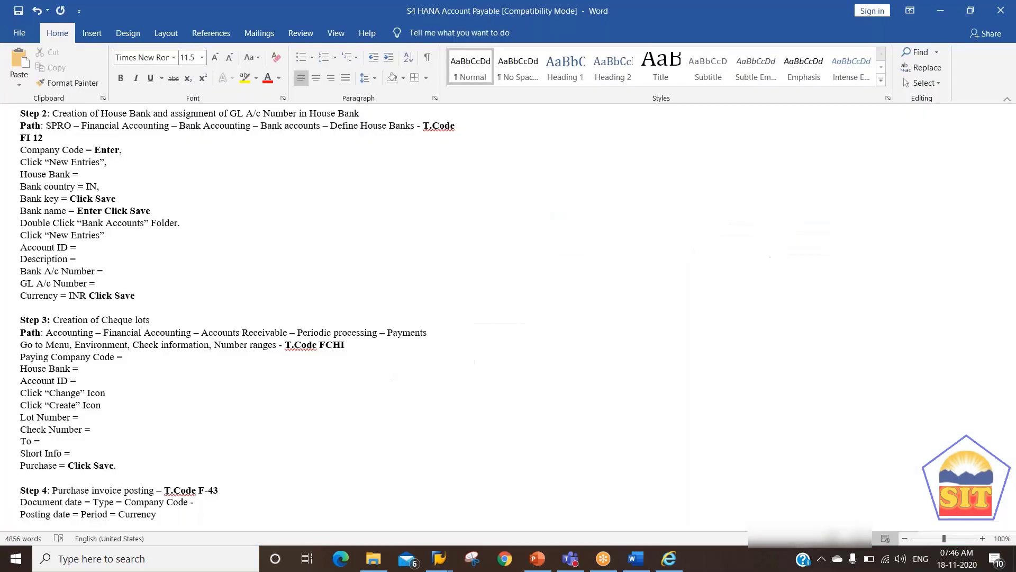
scroll(148, 503, down, 5)
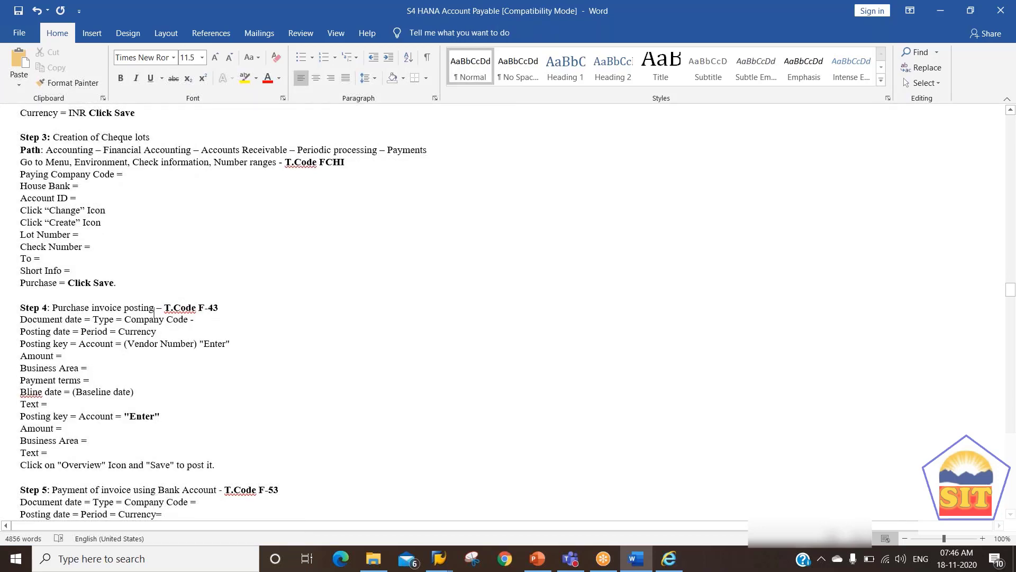
click(20, 294)
drag(20, 295, 24, 477)
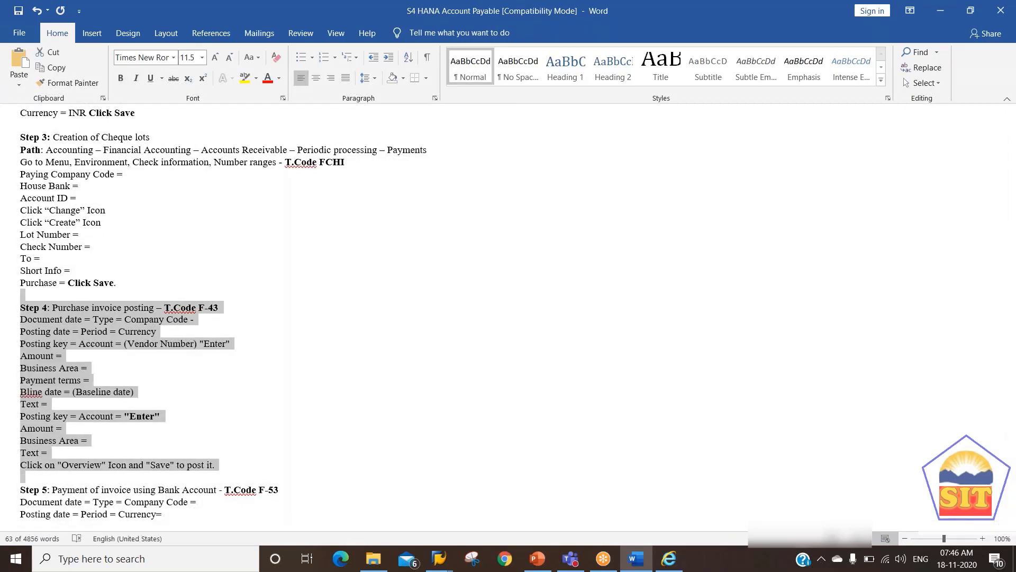
click(122, 501)
scroll(121, 502, down, 5)
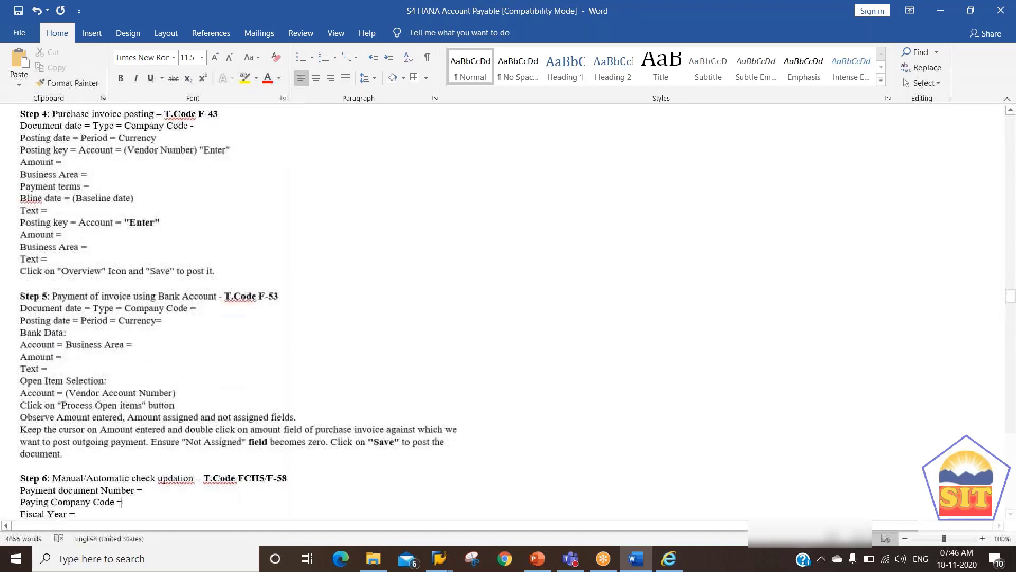
drag(151, 296, 24, 466)
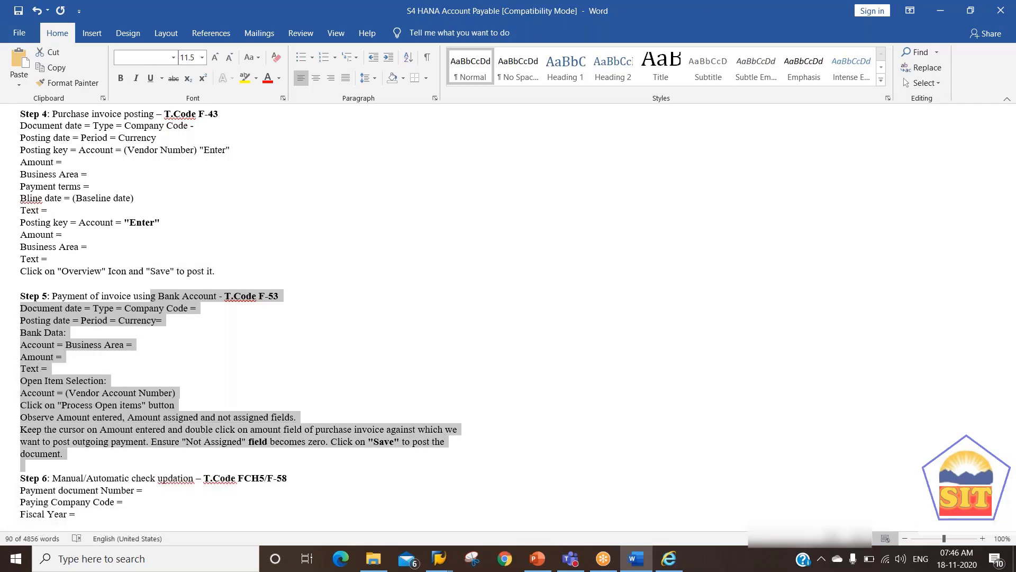
click(23, 466)
scroll(153, 476, down, 5)
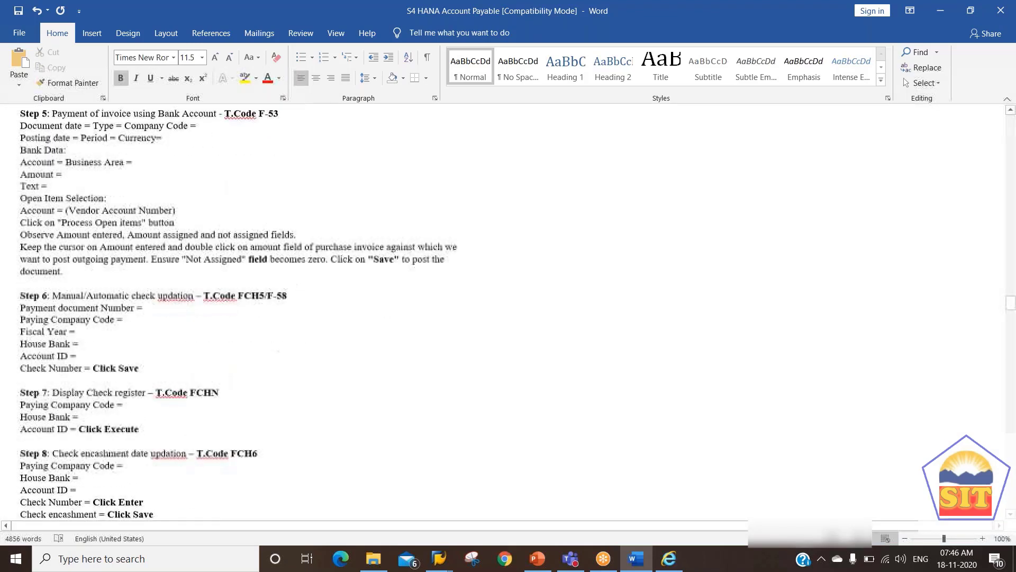
Highlight the Step 6 manual/automatic check updation block in the Word notes.
click(153, 502)
click(151, 283)
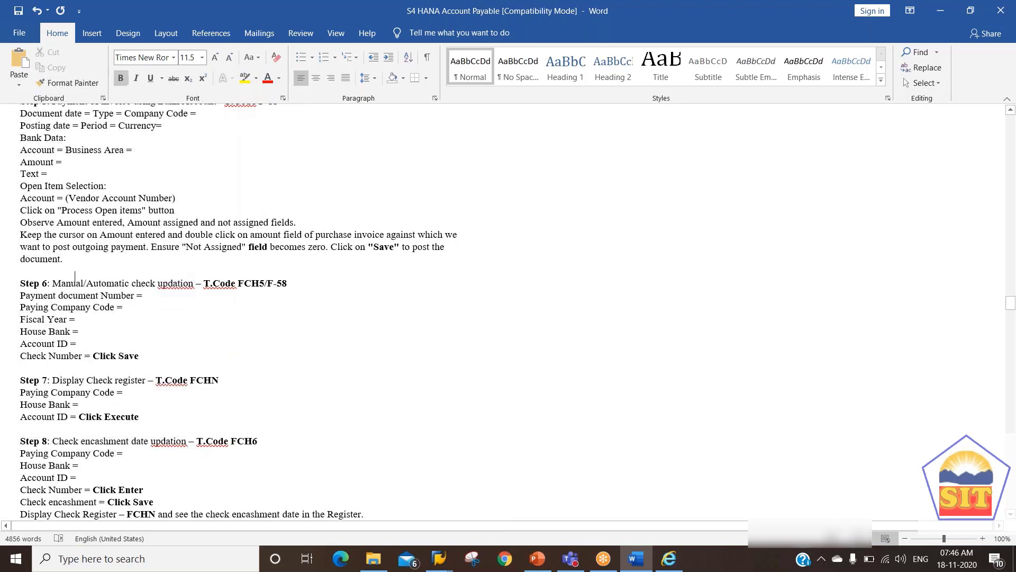
click(20, 270)
key(shift+Down)
key(shift+Down)
key(shift+Down)
key(shift+Down)
key(shift+Down)
key(shift+Down)
key(shift+Down)
key(shift+Down)
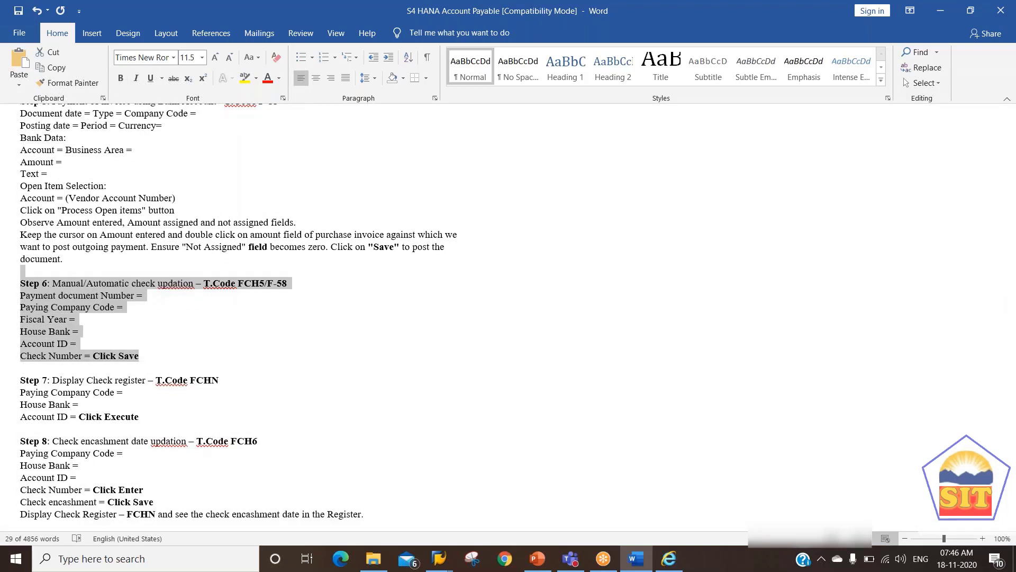
key(Left)
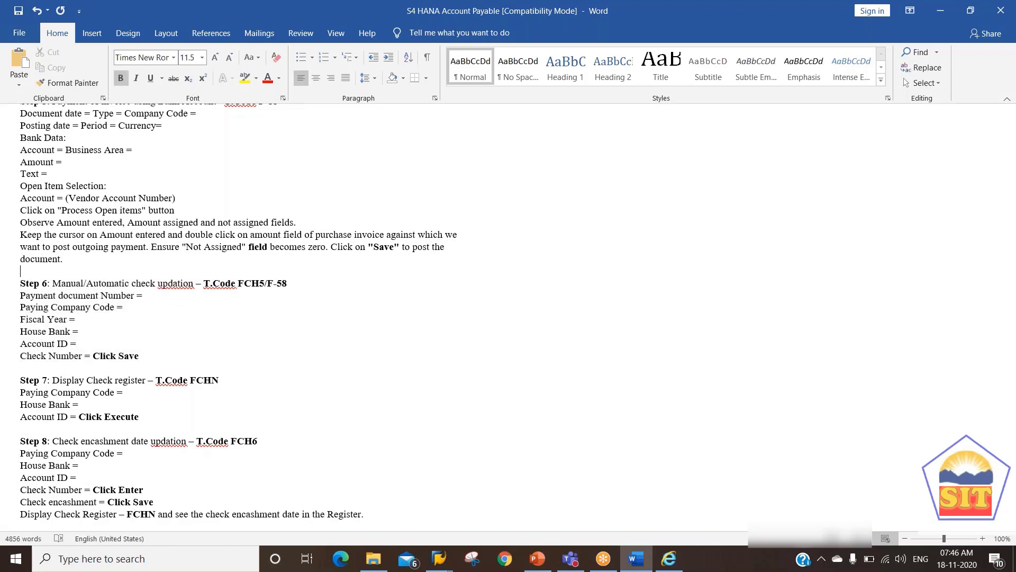
key(shift+Down)
key(shift+Down)
key(shift+Down)
key(shift+Down)
key(shift+Down)
key(shift+Down)
key(shift+Down)
key(shift+Down)
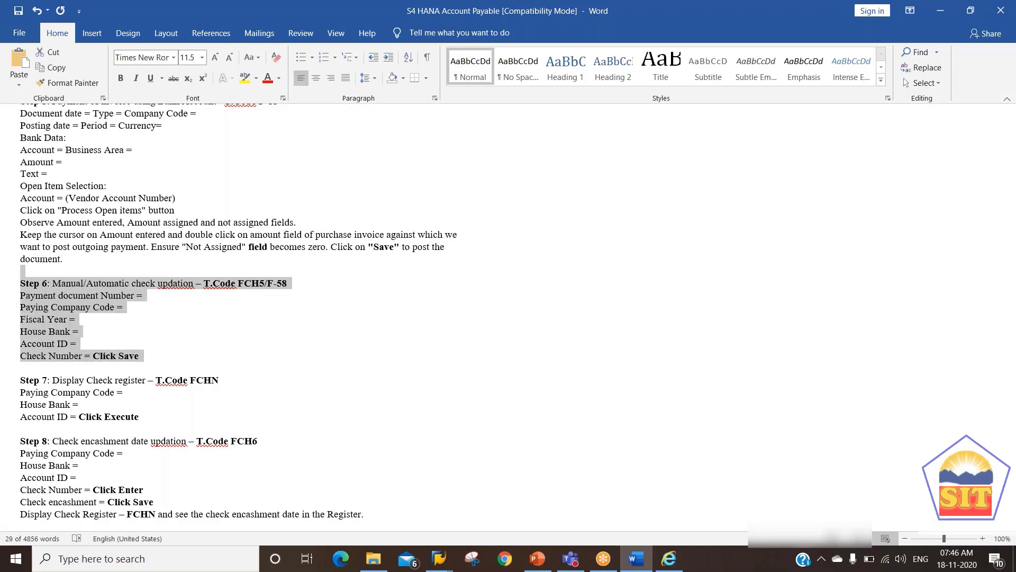
key(Left)
key(shift+Right)
key(shift+Right)
key(shift+Right)
key(shift+Right)
key(shift+Right)
key(shift+Right)
key(shift+Right)
key(shift+Right)
key(shift+Right)
key(shift+Right)
key(shift+Right)
key(shift+Right)
key(shift+Right)
key(shift+Right)
key(shift+Right)
key(shift+Right)
key(shift+Right)
key(shift+Right)
key(shift+Right)
key(shift+Right)
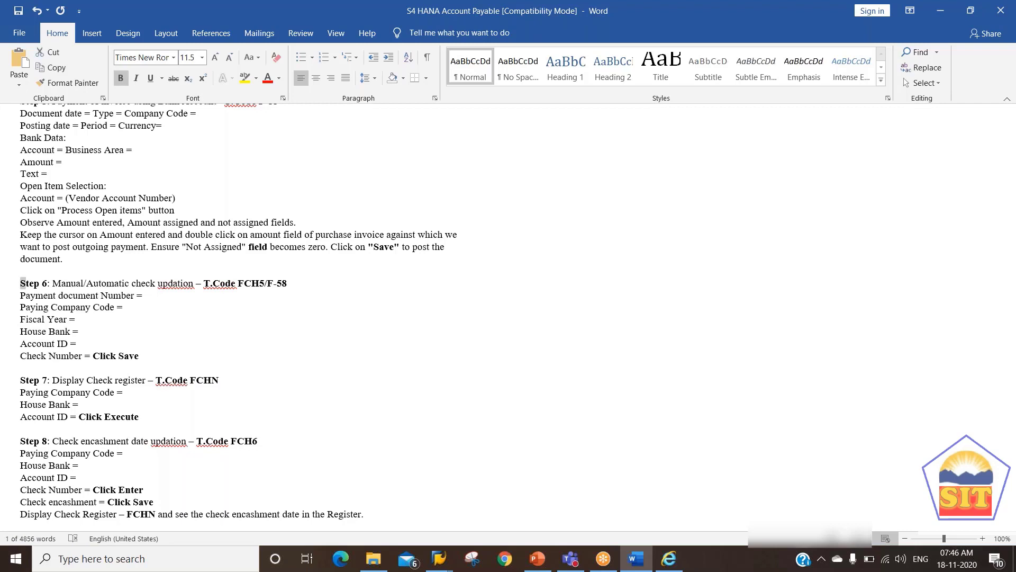
key(shift+Right)
key(shift+Right)
key(shift+Right)
key(shift+Right)
key(shift+Right)
key(shift+Right)
key(shift+Right)
key(shift+Right)
key(shift+Right)
key(shift+Right)
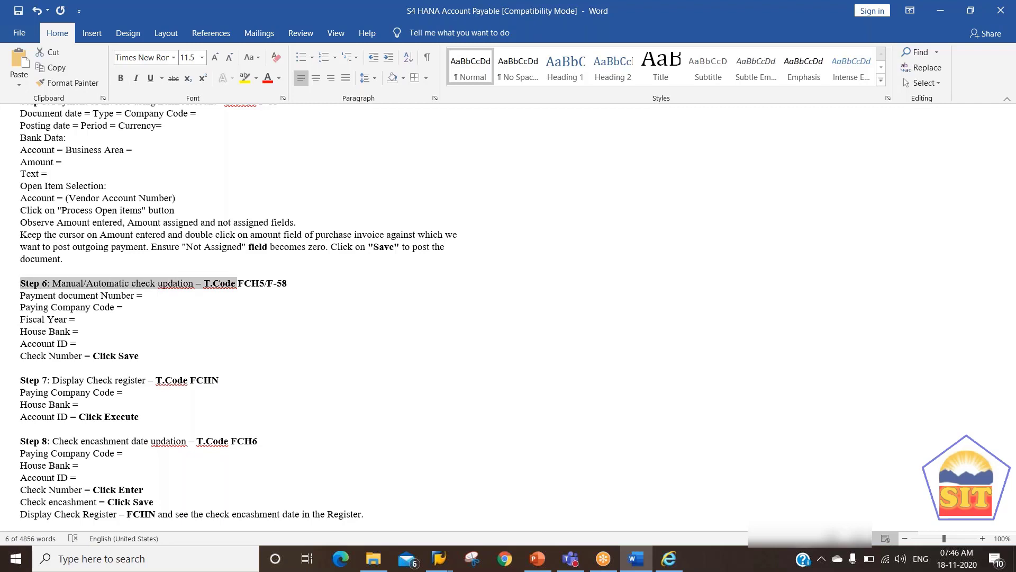
key(shift+Right)
key(Right)
Pick out the F-58 and FCH5 transaction codes, then return to SAP.
key(shift+Right)
key(shift+Right)
key(shift+Right)
key(shift+Right)
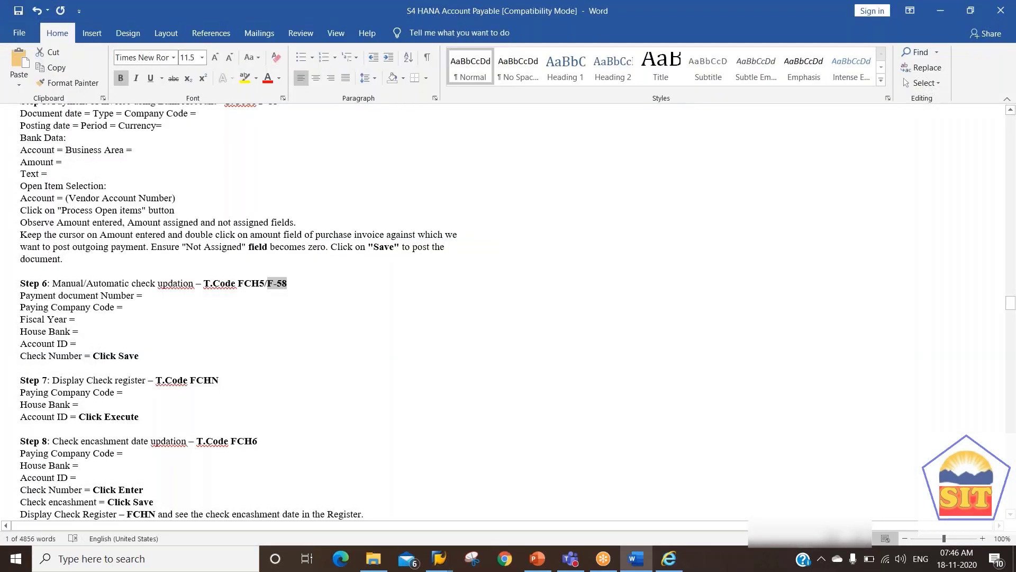
key(Left)
key(Left)
key(shift+Left)
key(shift+Left)
key(shift+Left)
key(shift+Left)
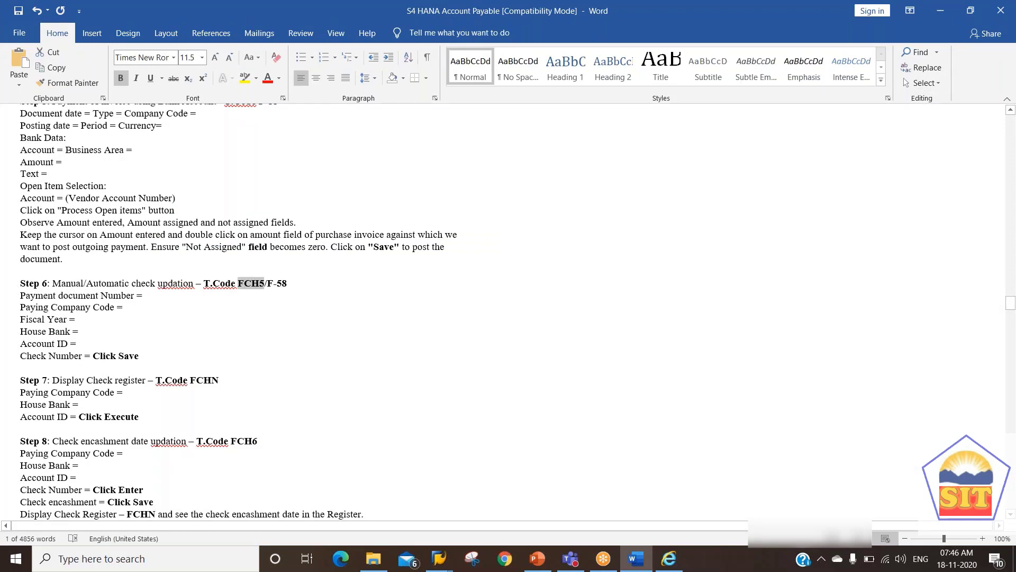
key(Right)
key(Right)
key(Right)
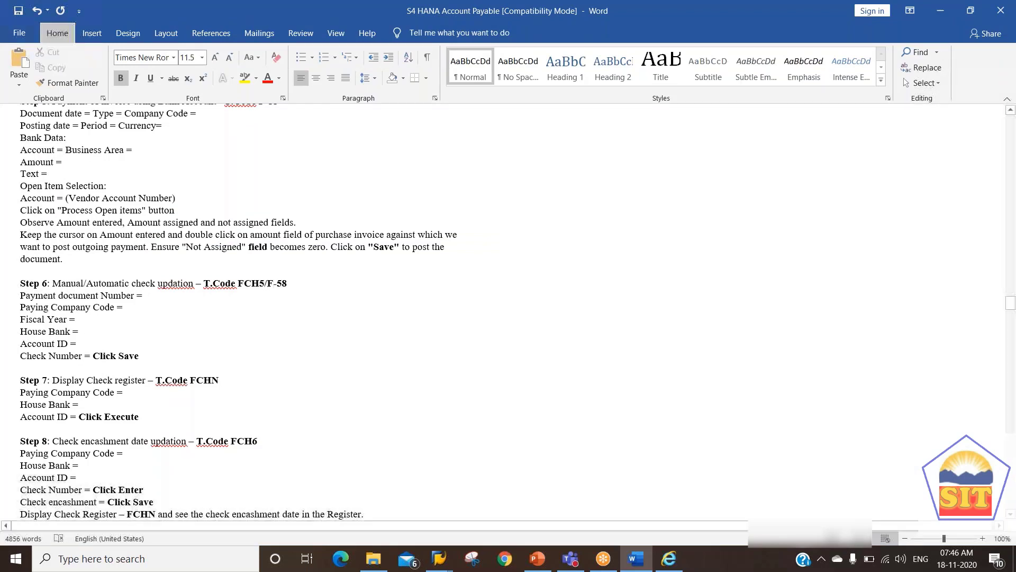
key(alt)
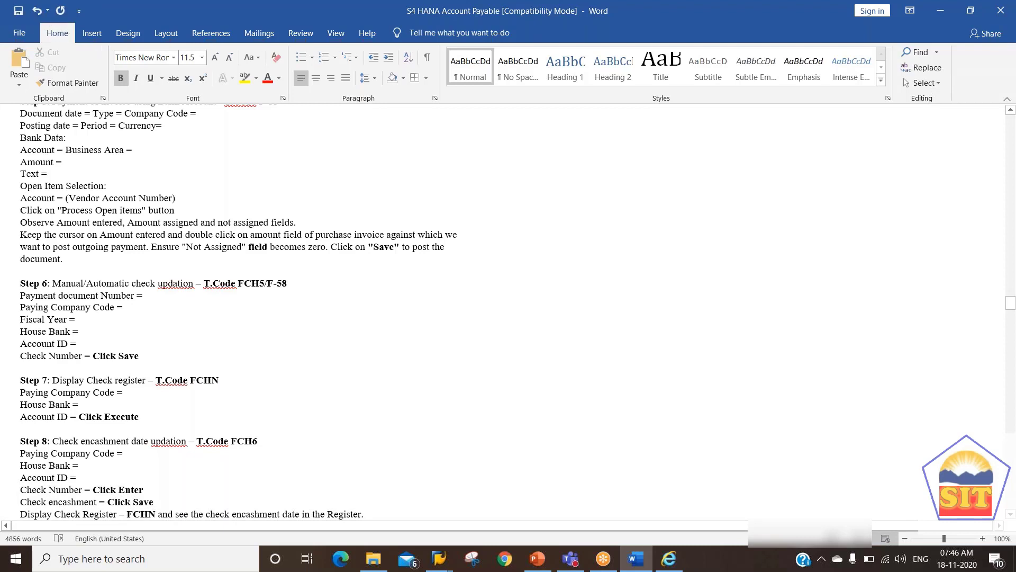
key(alt+Tab)
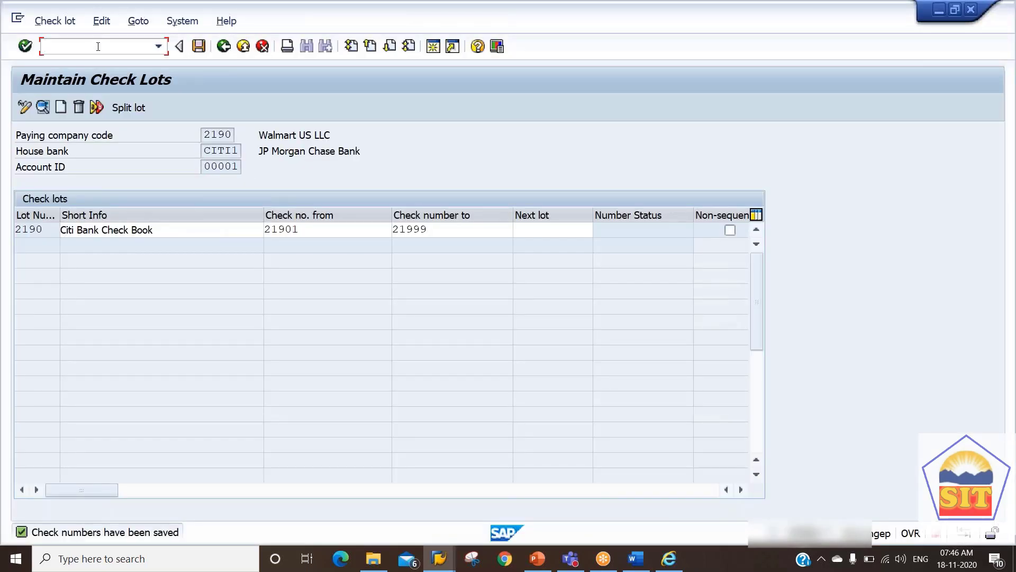
text(/nfch5)
key(Return)
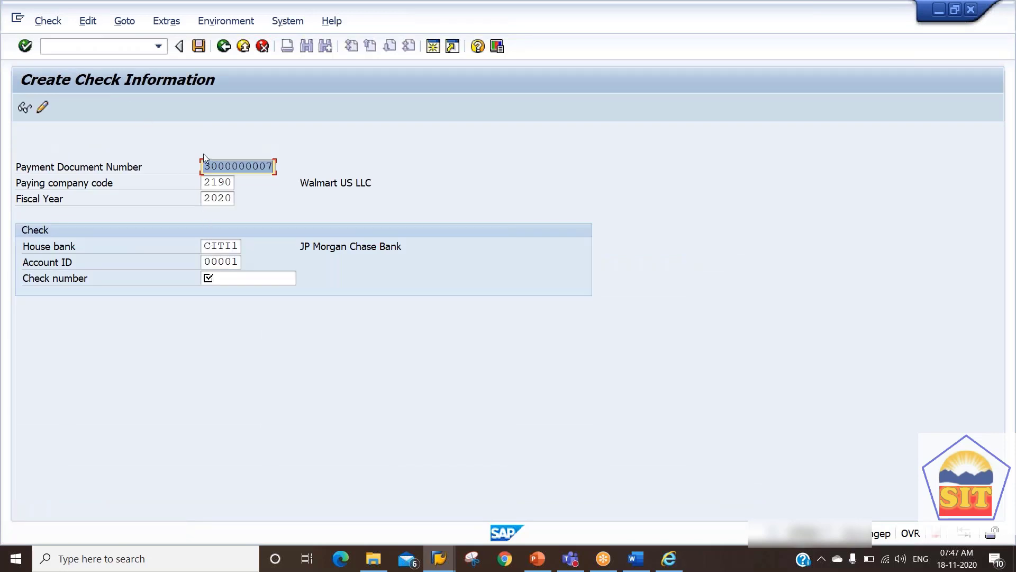
click(234, 276)
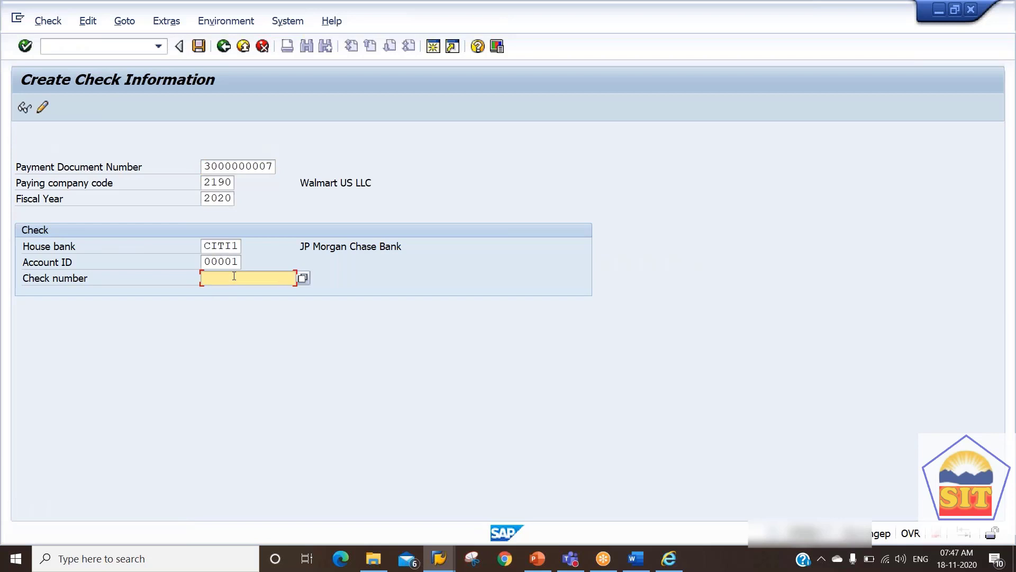
text(21901)
key(BackSpace)
text(2)
click(198, 46)
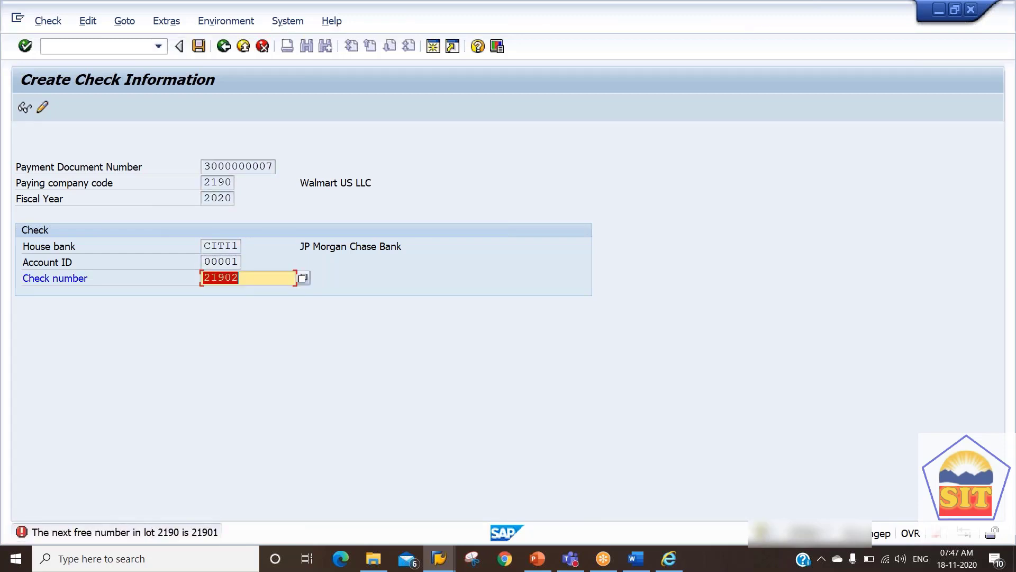
Correct the check number to 21901 and create the check manually.
key(End)
key(BackSpace)
text(1)
key(Return)
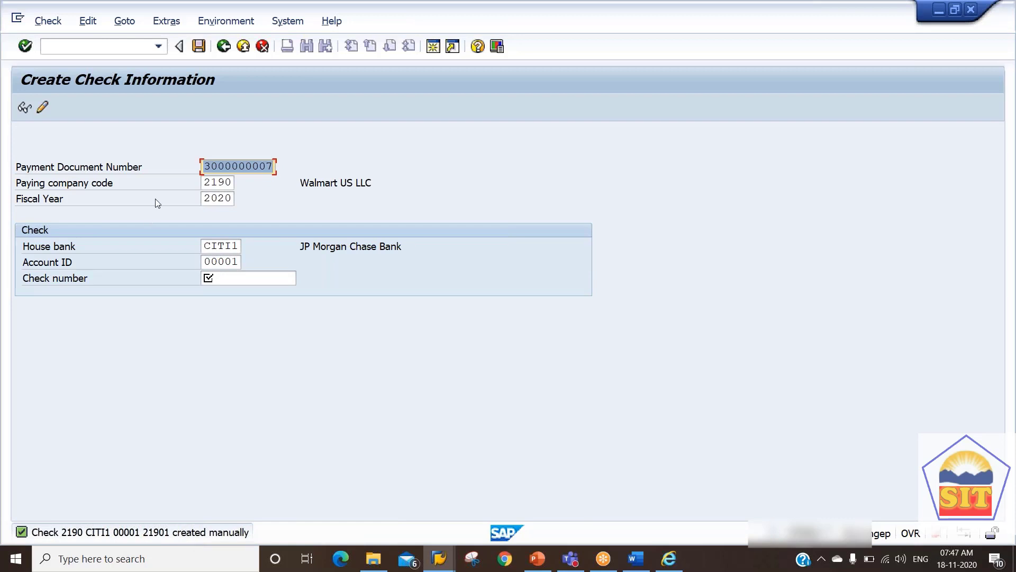
click(93, 49)
Run the FCHN Check Register for company code 2190 and scroll across to the payment columns.
text(/nf)
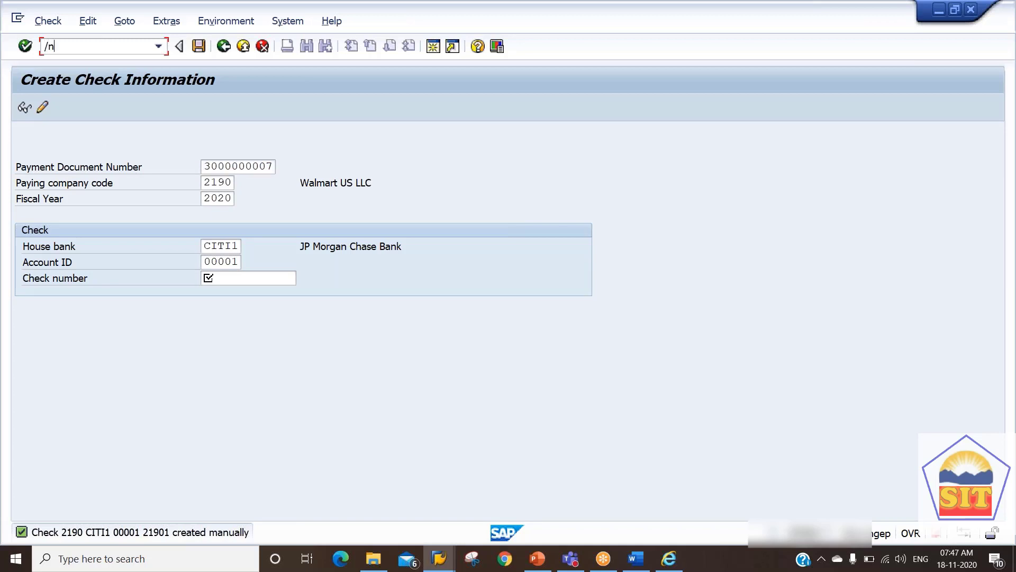
text(chn)
key(Return)
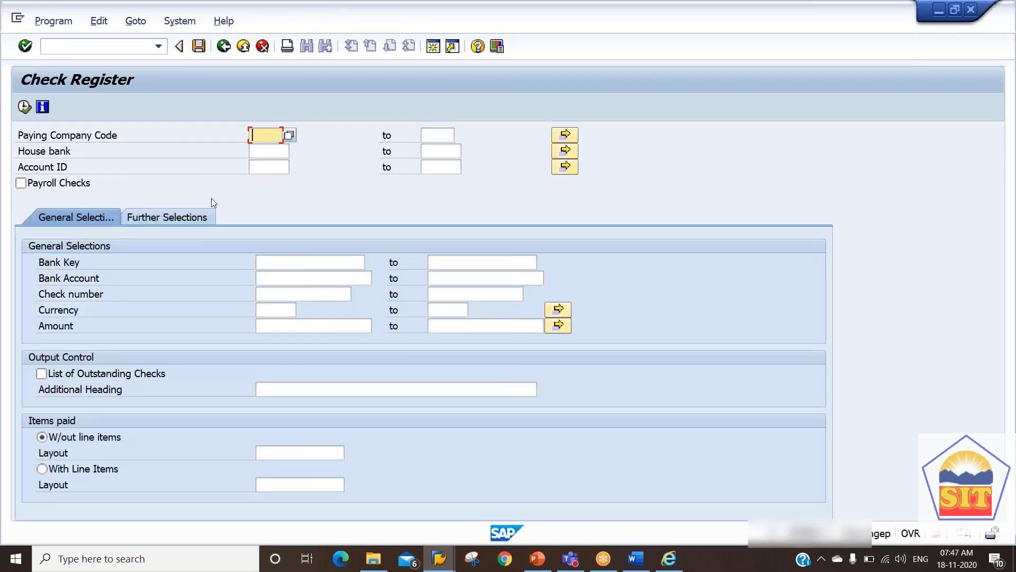
text(2190)
key(Tab)
key(Tab)
key(Tab)
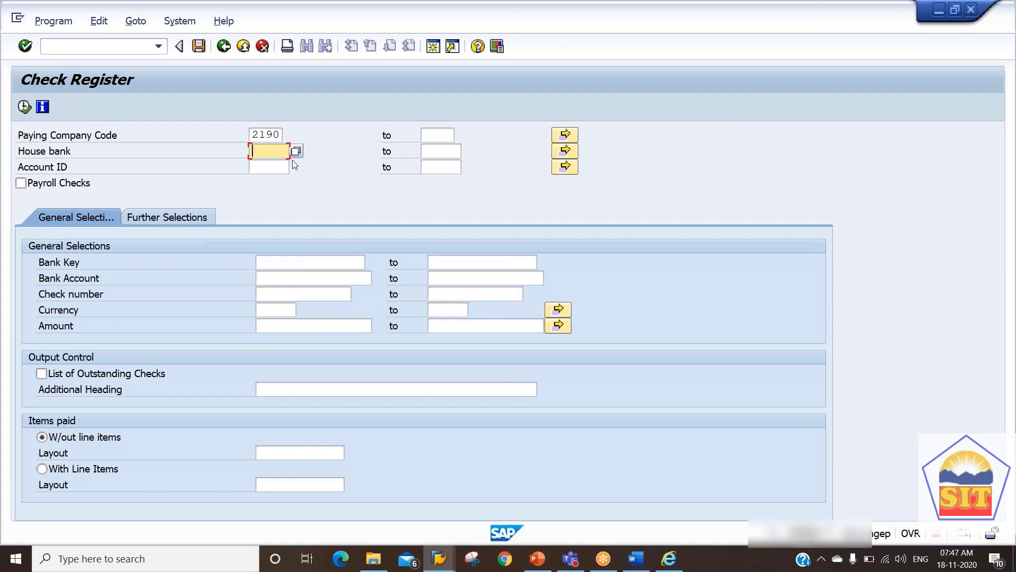
click(24, 107)
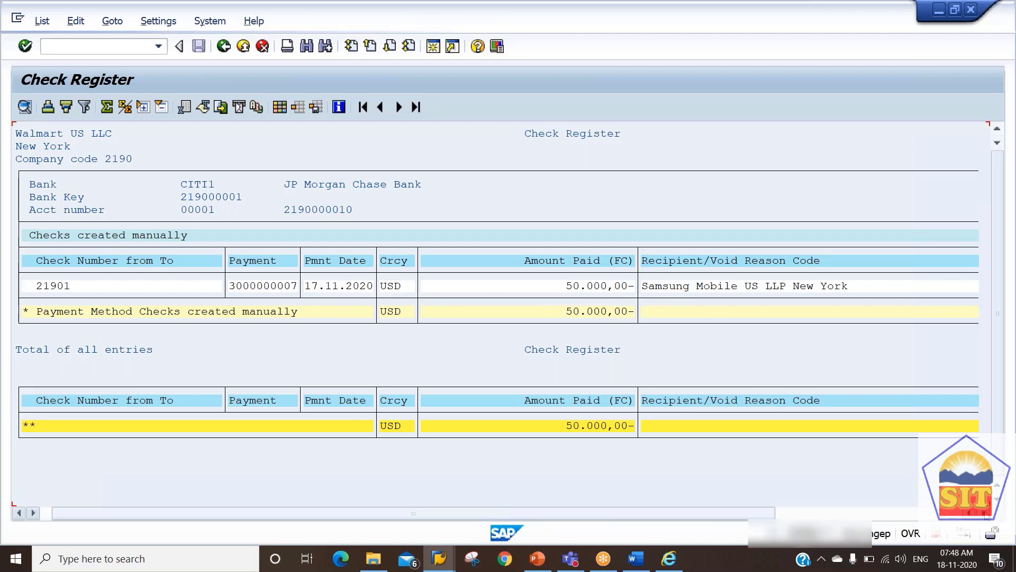
scroll(497, 286, right, 1)
scroll(498, 286, right, 6)
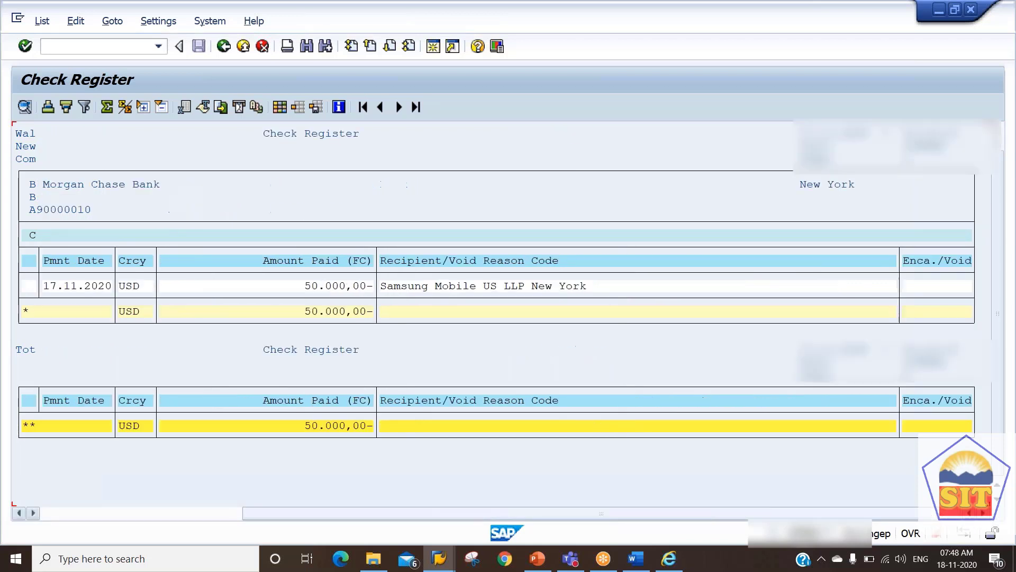